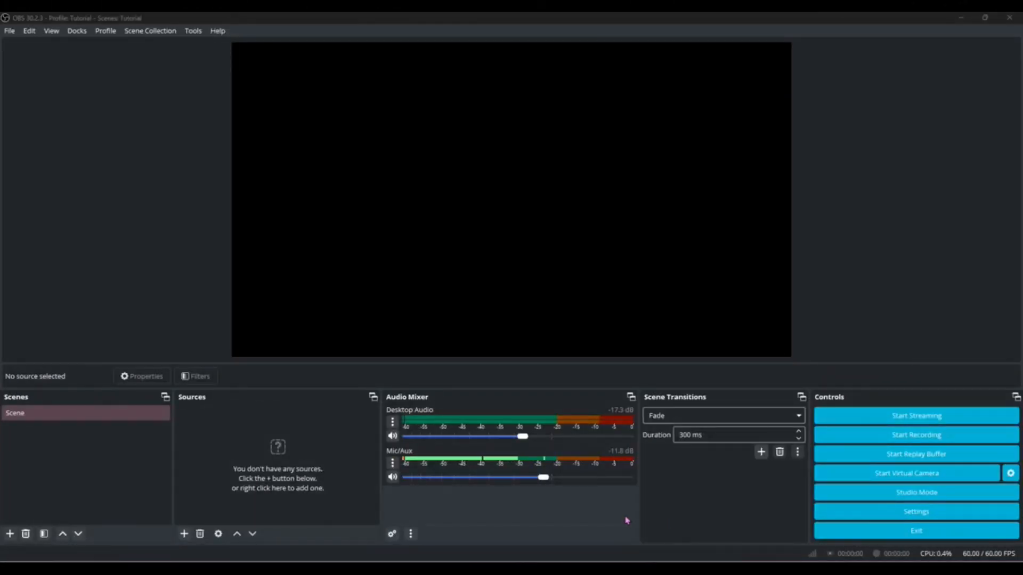
Step: Switch the Audio Mixer to a vertical layout
right_click(528, 504)
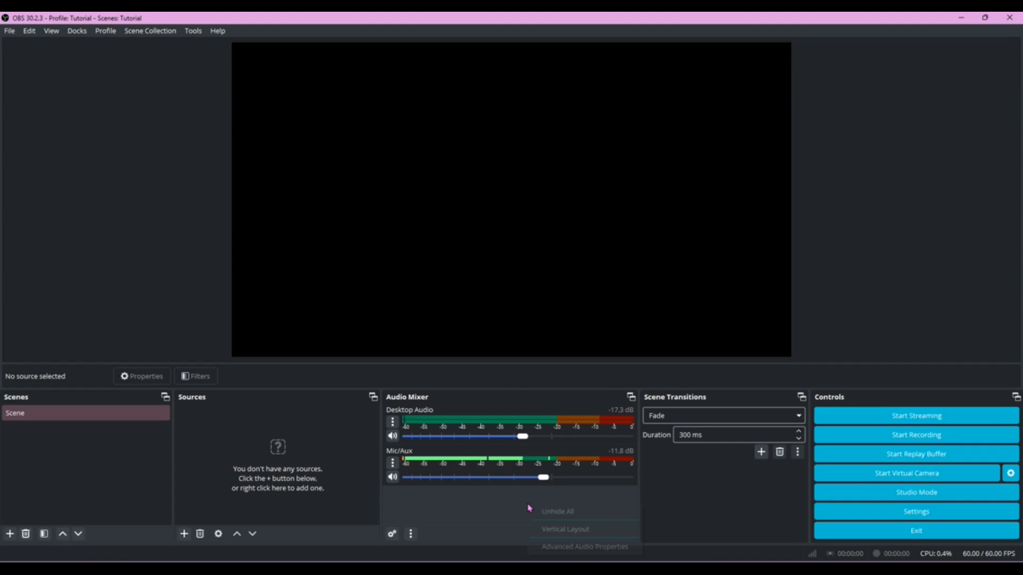
left_click(567, 529)
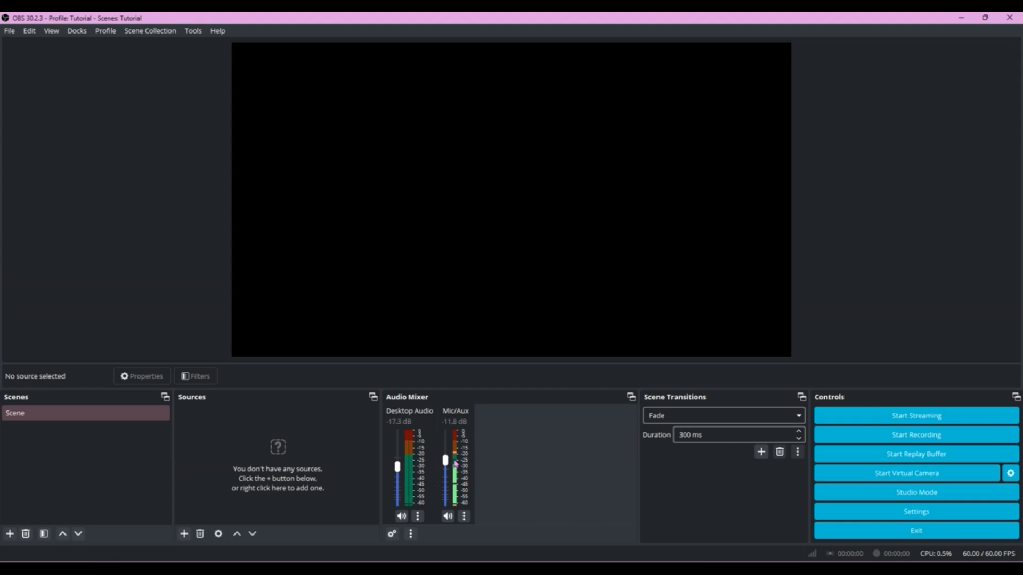
Step: Set the global Desktop Audio device to Speakers (Realtek(R) Audio) and Mic/Auxiliary Audio to Microphone (Elgato Wave:3), and accept the settings
left_click(864, 515)
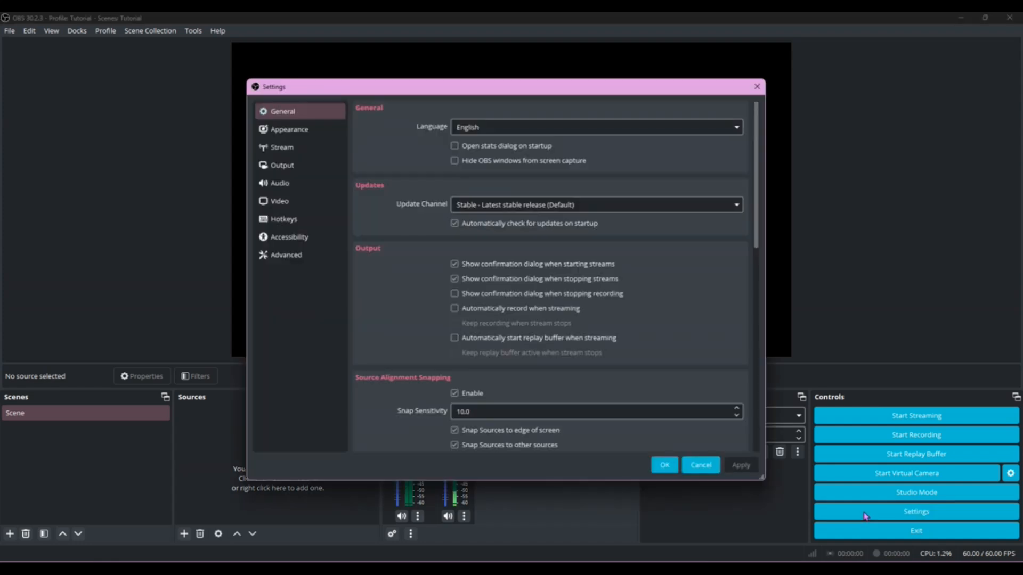
left_click(293, 188)
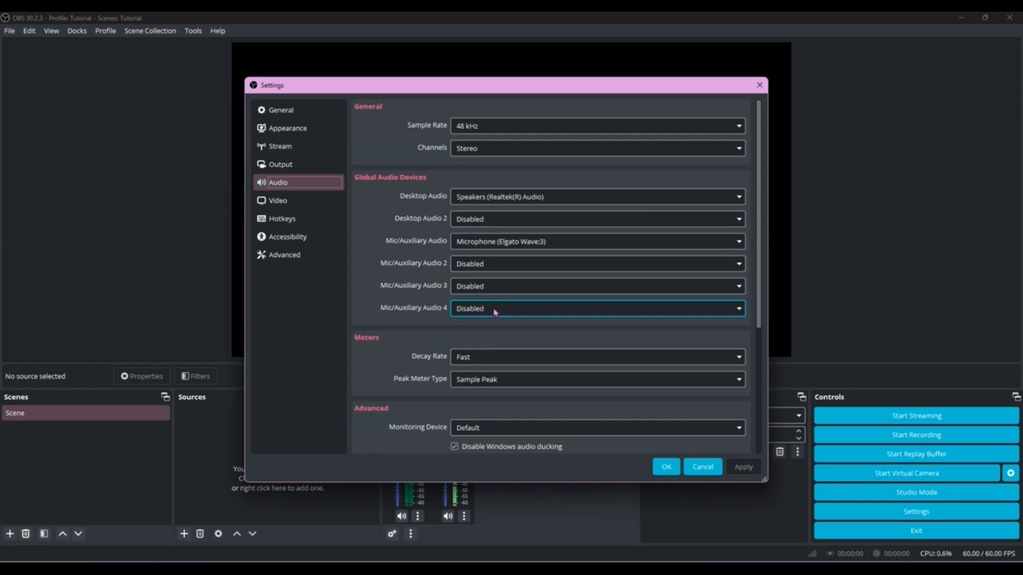
left_click(560, 199)
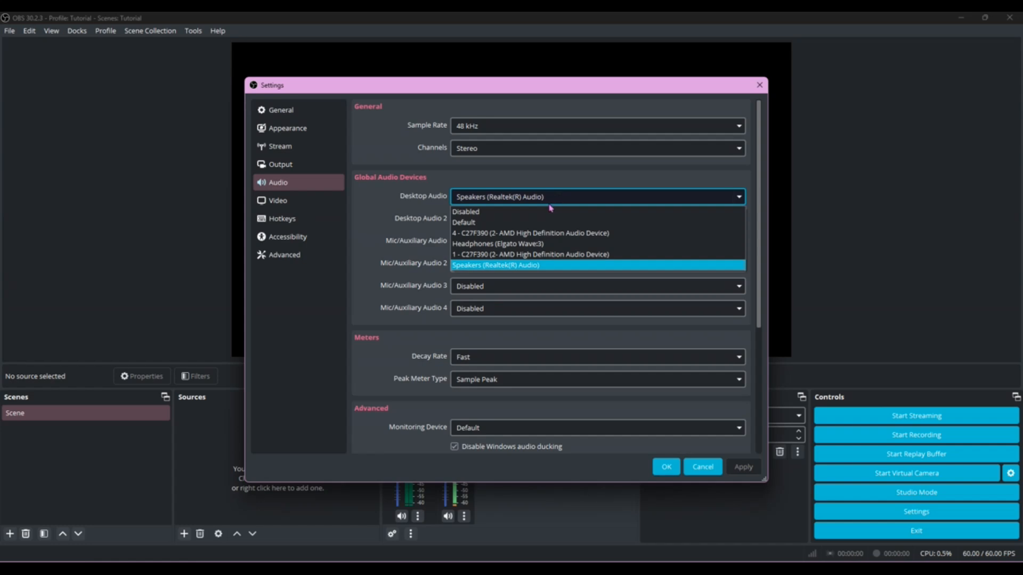
left_click(530, 267)
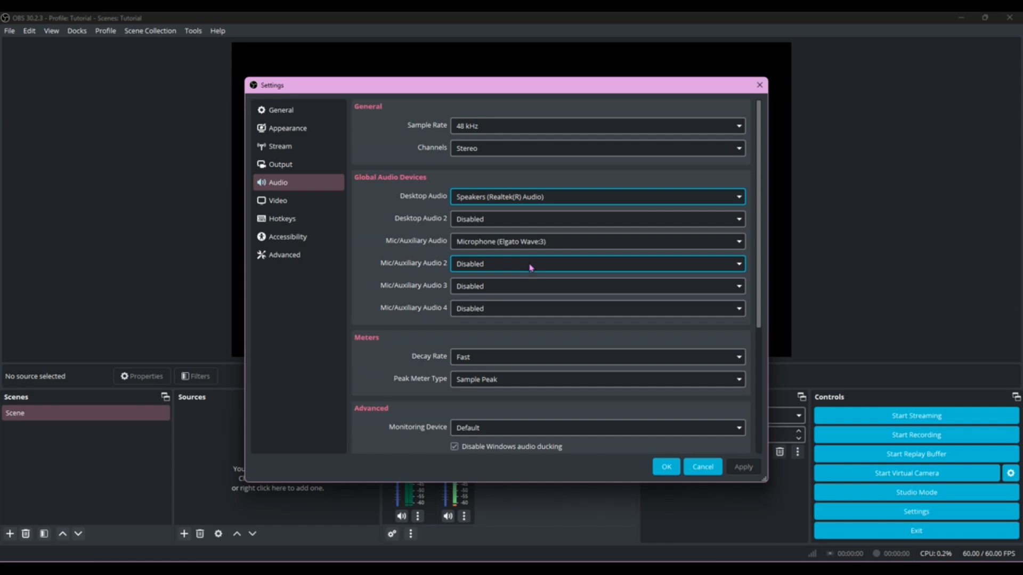
left_click(532, 242)
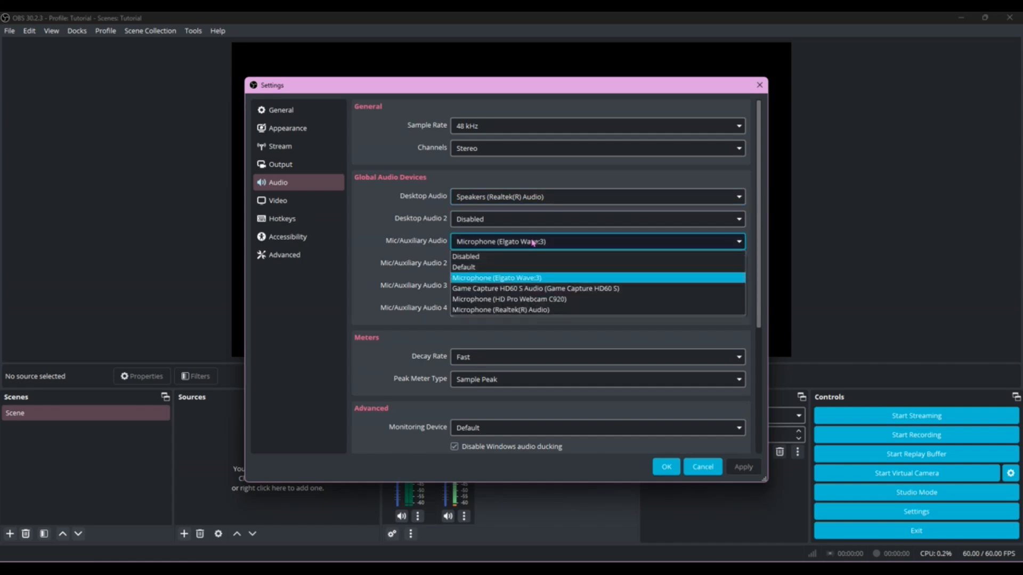
left_click(498, 279)
left_click(537, 244)
left_click(491, 280)
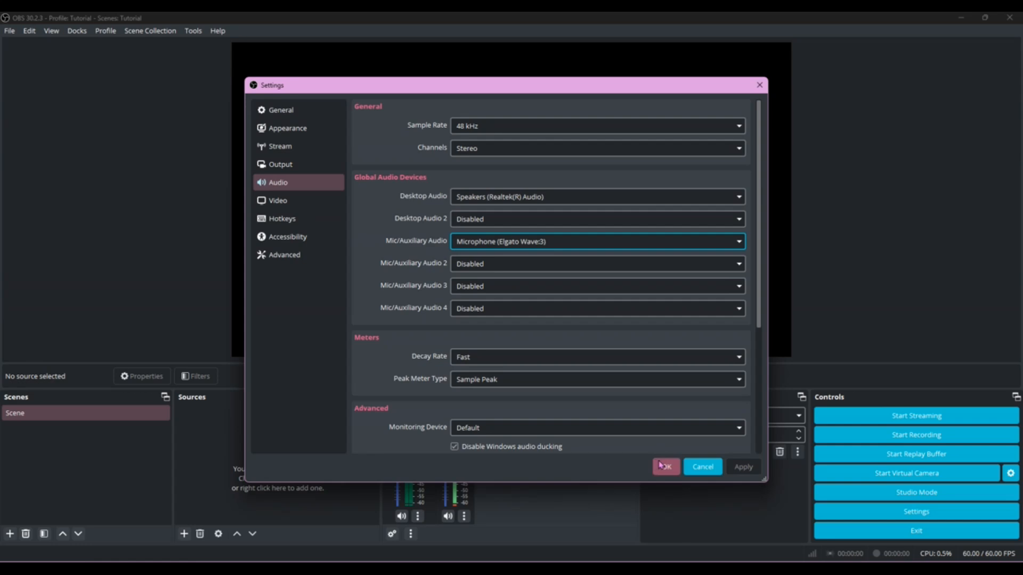
left_click(662, 463)
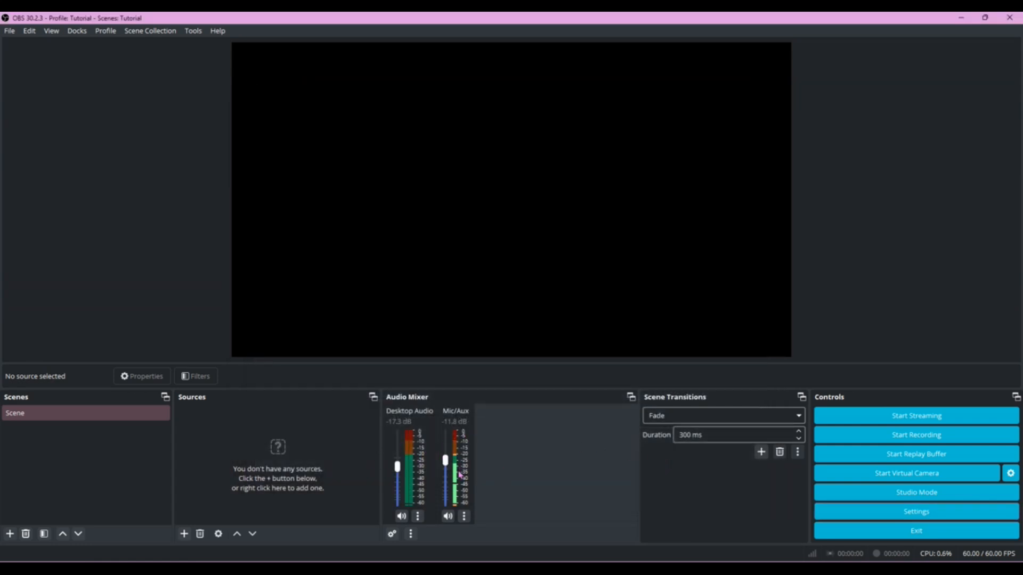
Step: Raise the Mic/Aux volume in the Audio Mixer to -9.5 dB
mouse_move(446, 460)
left_mouse_down()
mouse_move(445, 434)
mouse_move(452, 460)
left_mouse_up()
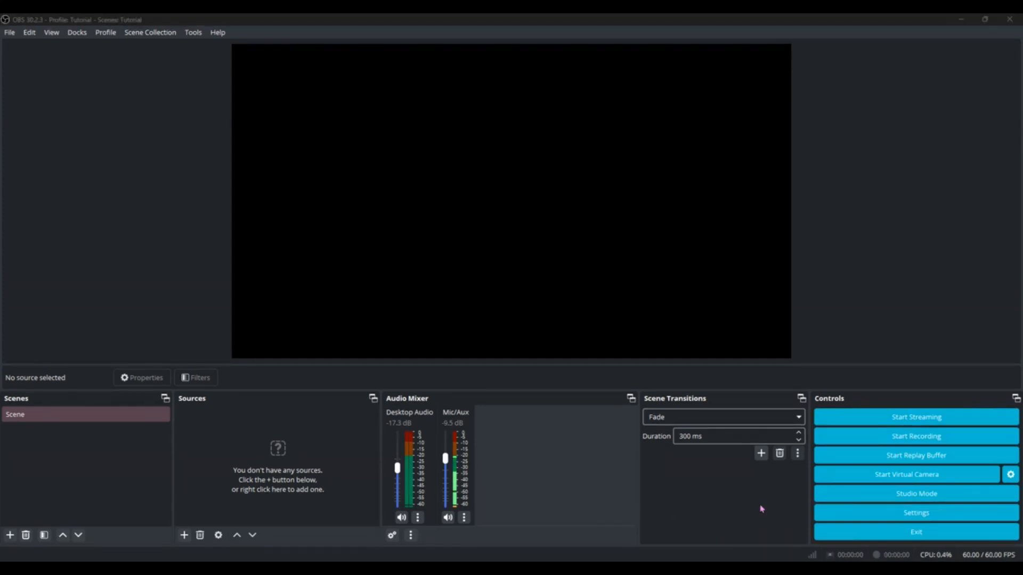
Step: In the appearance settings, try the Light, Acri and Classic styles of the Yami theme and return the style to Rachni
left_click(838, 510)
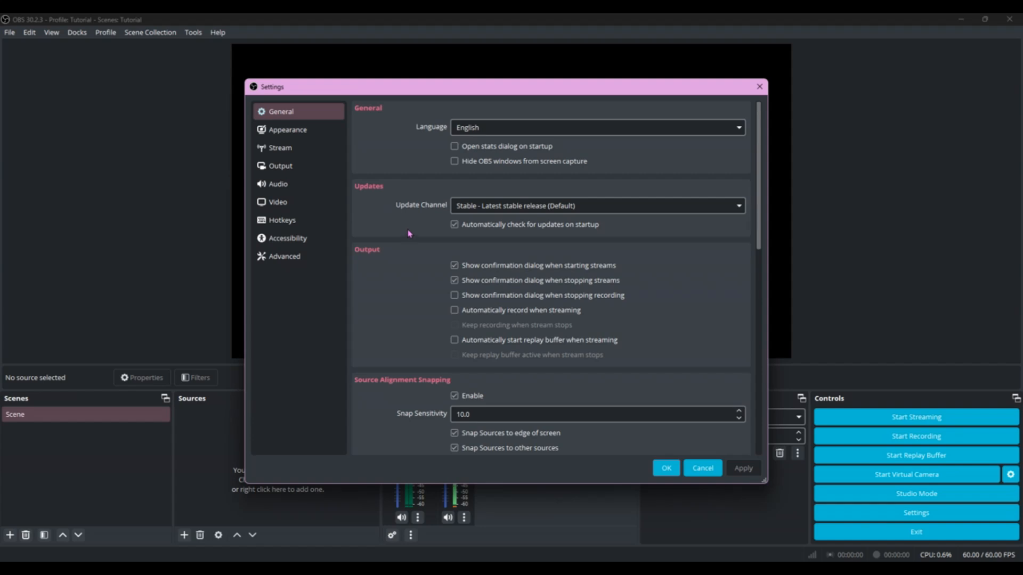
left_click(311, 132)
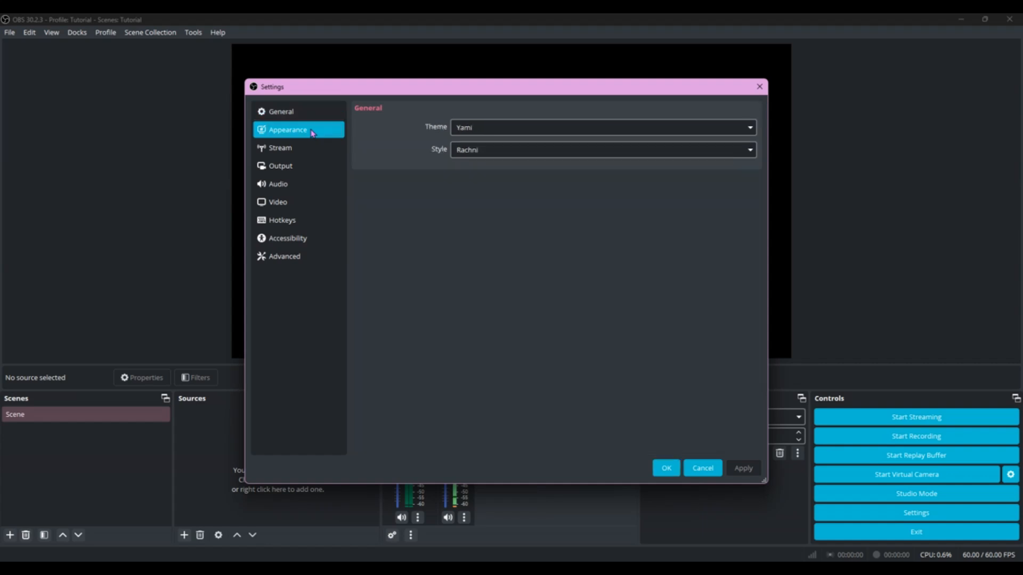
left_click(491, 128)
left_click(501, 152)
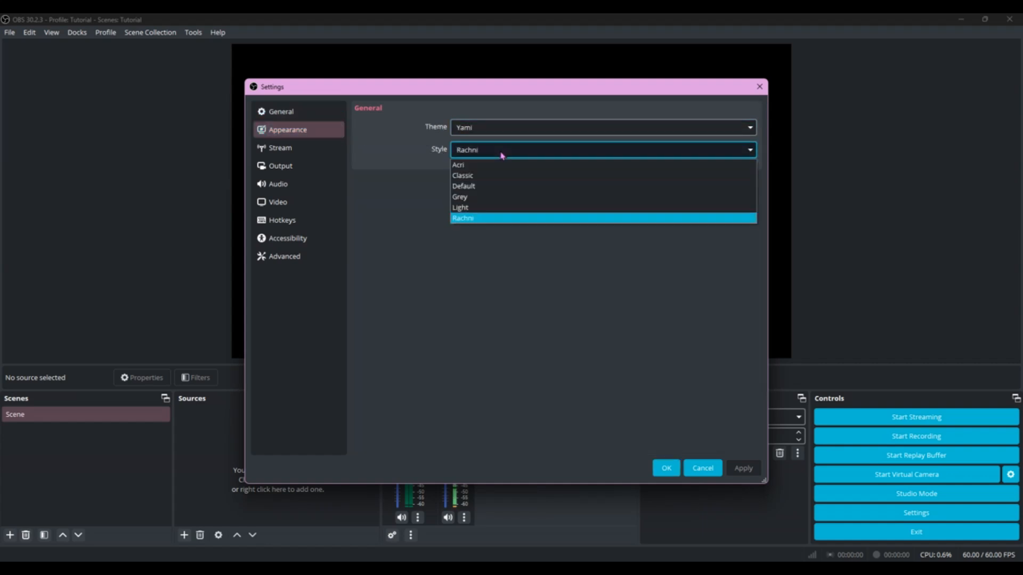
left_click(478, 207)
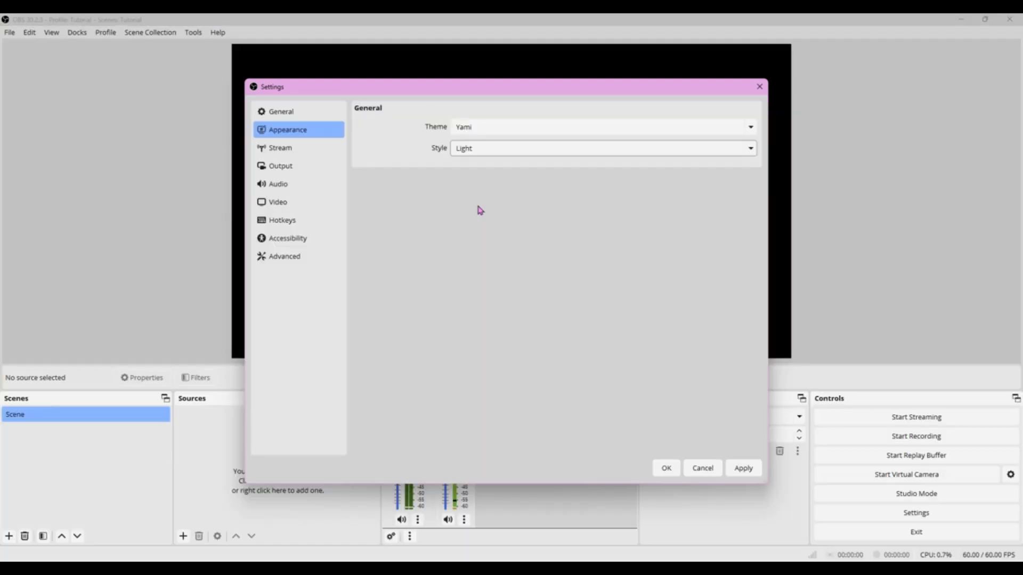
left_click(480, 148)
left_click(482, 164)
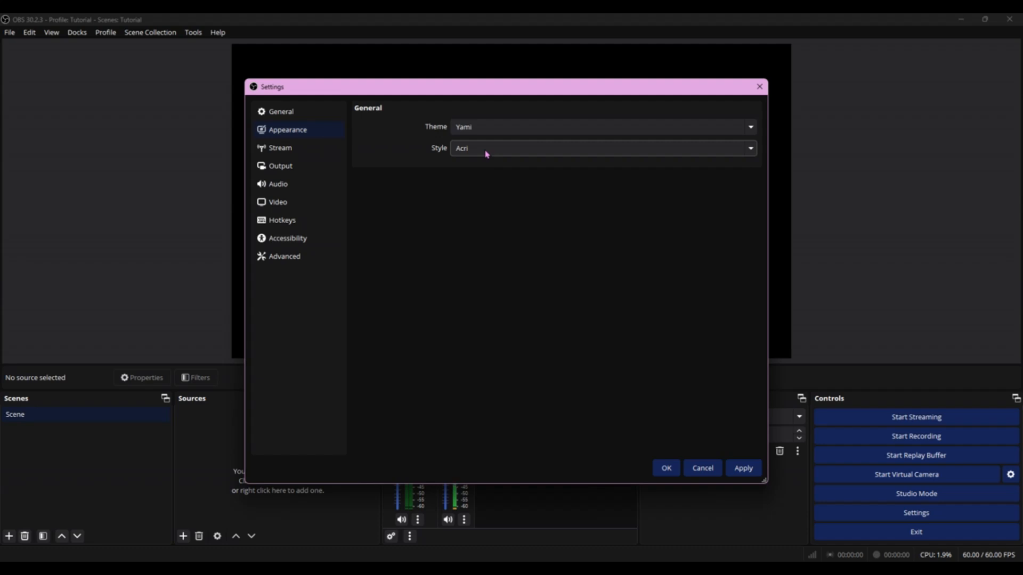
left_click(486, 154)
left_click(486, 174)
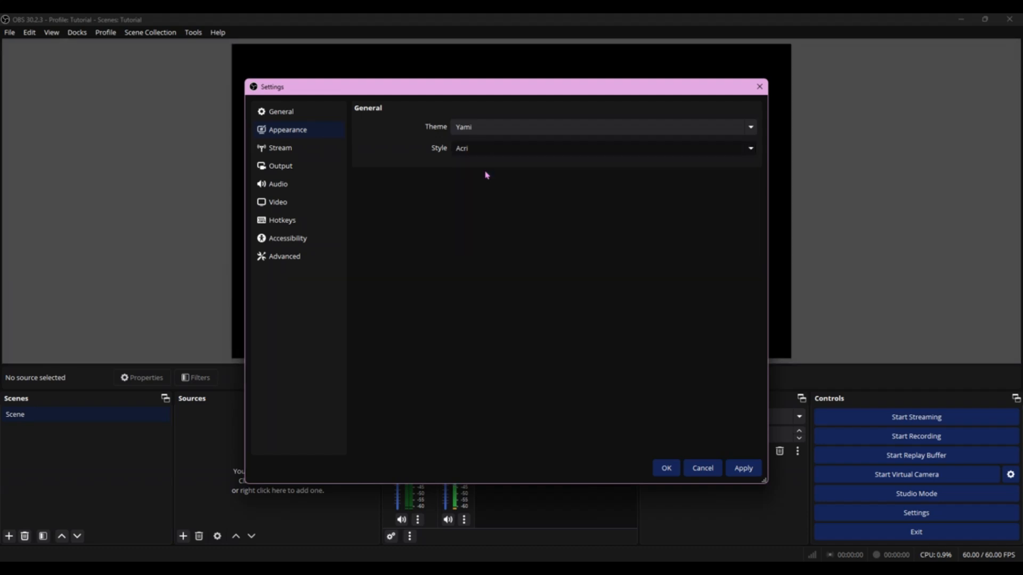
left_click(486, 137)
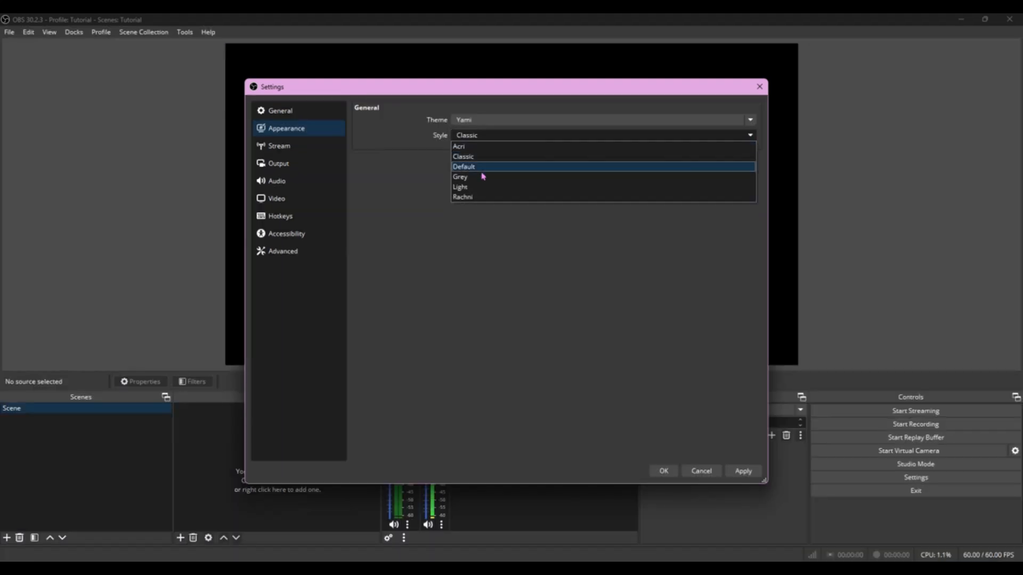
left_click(484, 197)
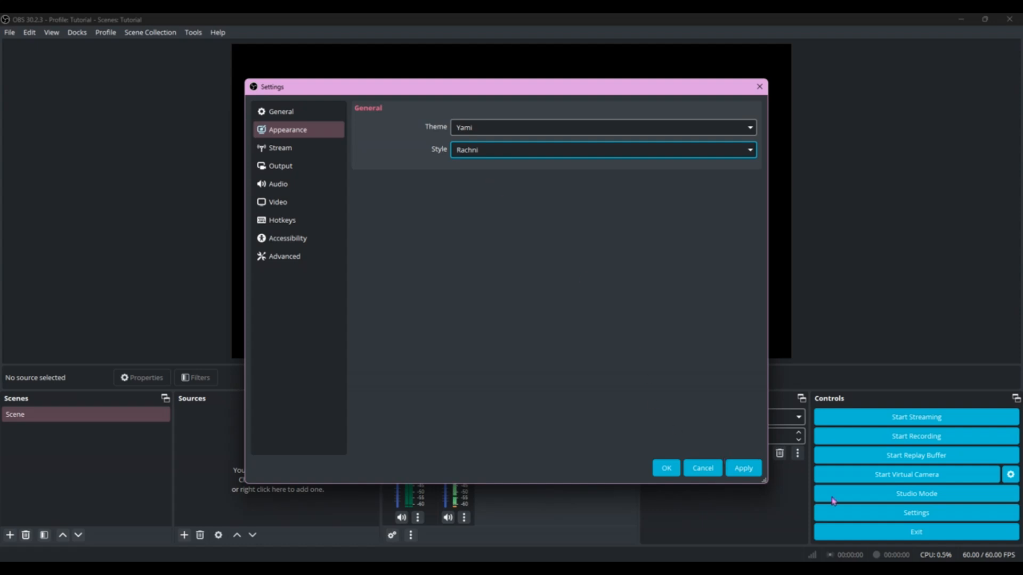
Step: Examine the available streaming services with Twitch kept selected, and view the Twitch account login before cancelling it
left_click(301, 153)
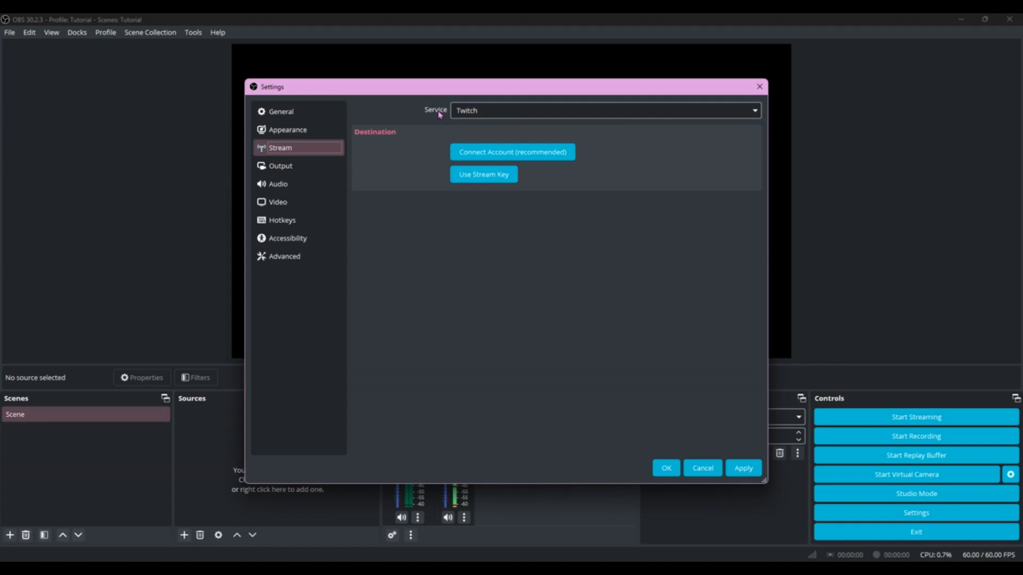
left_click(510, 116)
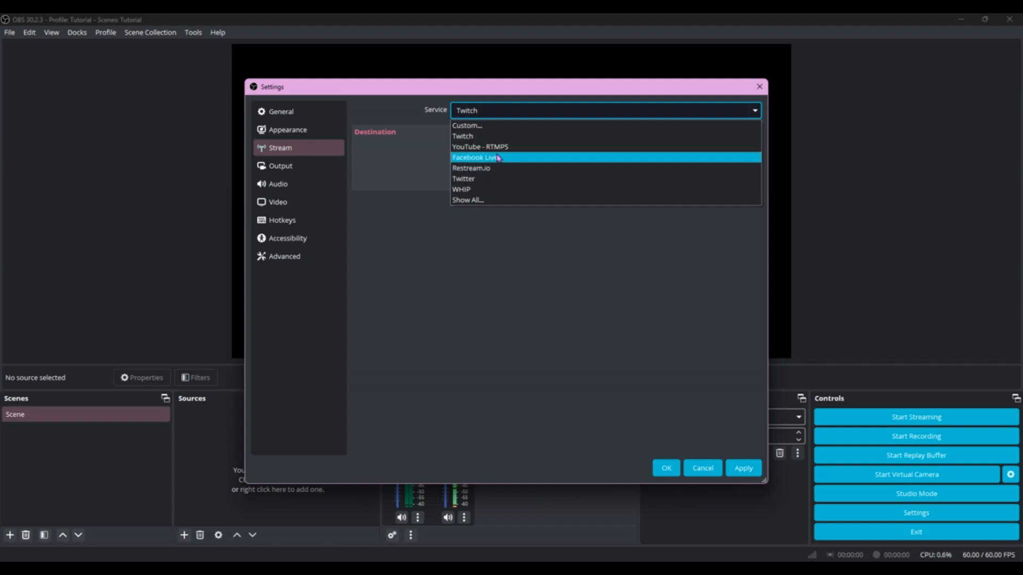
left_click(497, 114)
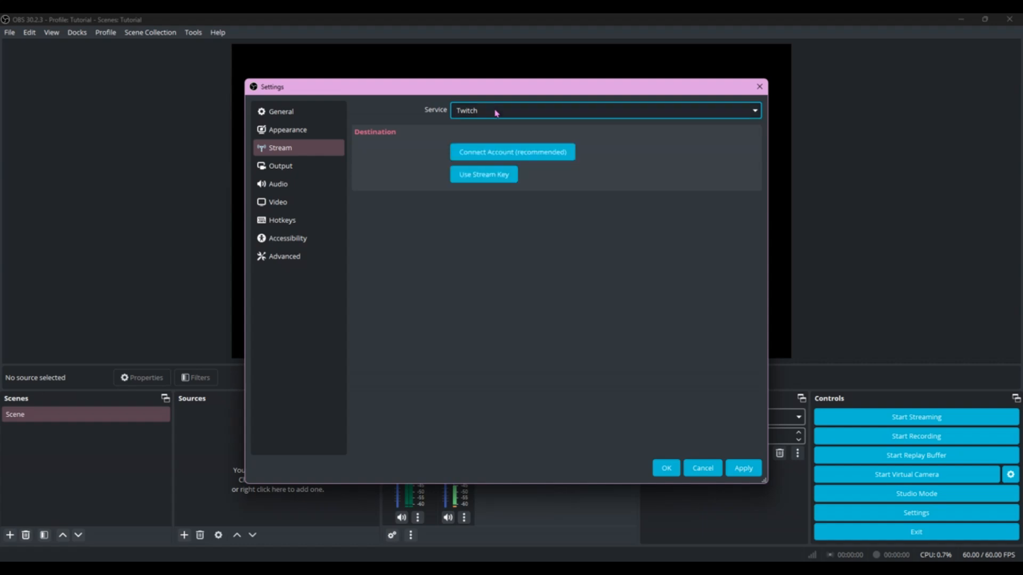
left_click(473, 153)
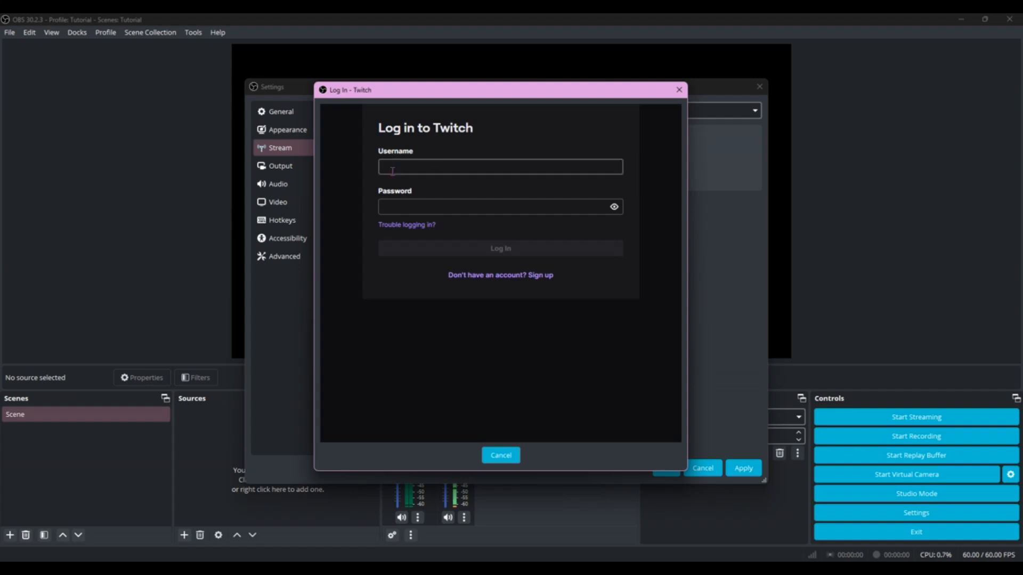
left_click(500, 456)
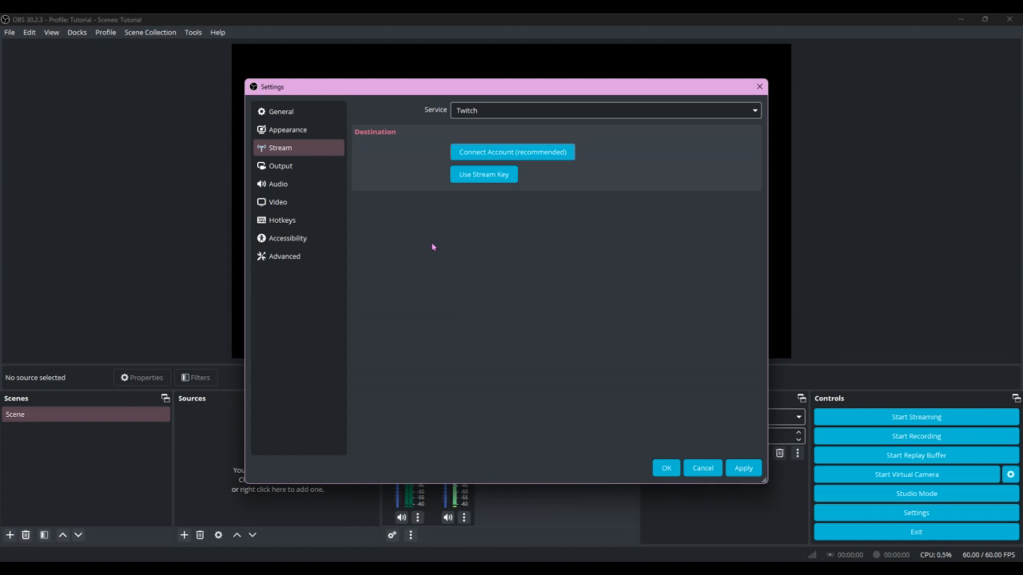
Step: Compare the Advanced output mode with Simple, keep Simple, and select Software (x264) as the streaming video encoder
left_click(293, 167)
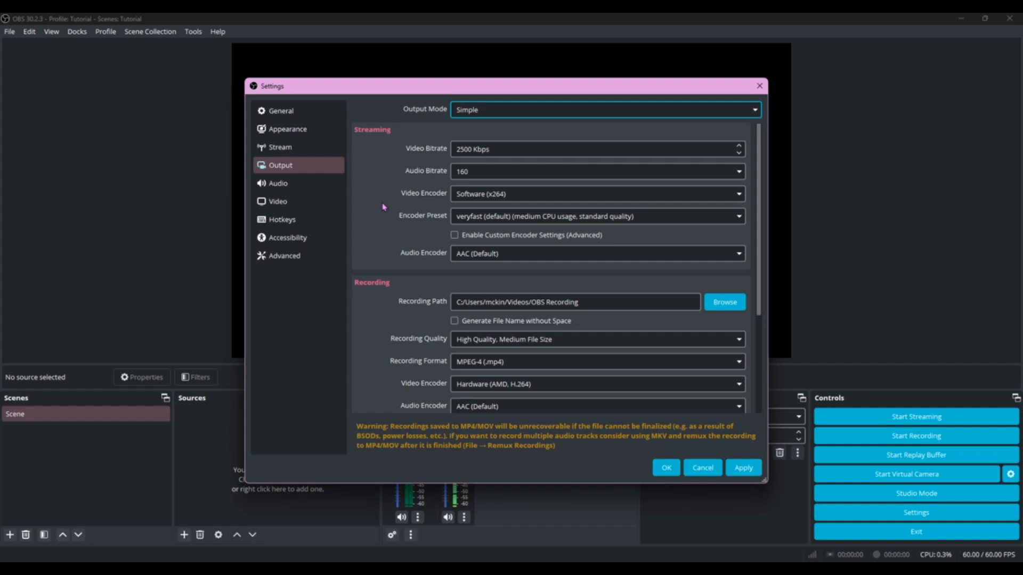
left_click(523, 112)
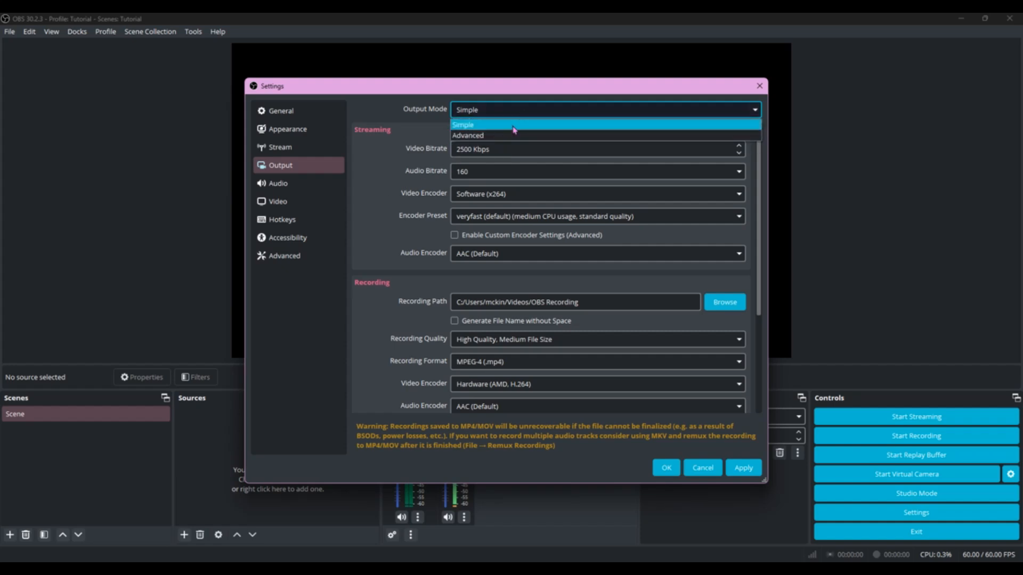
left_click(514, 131)
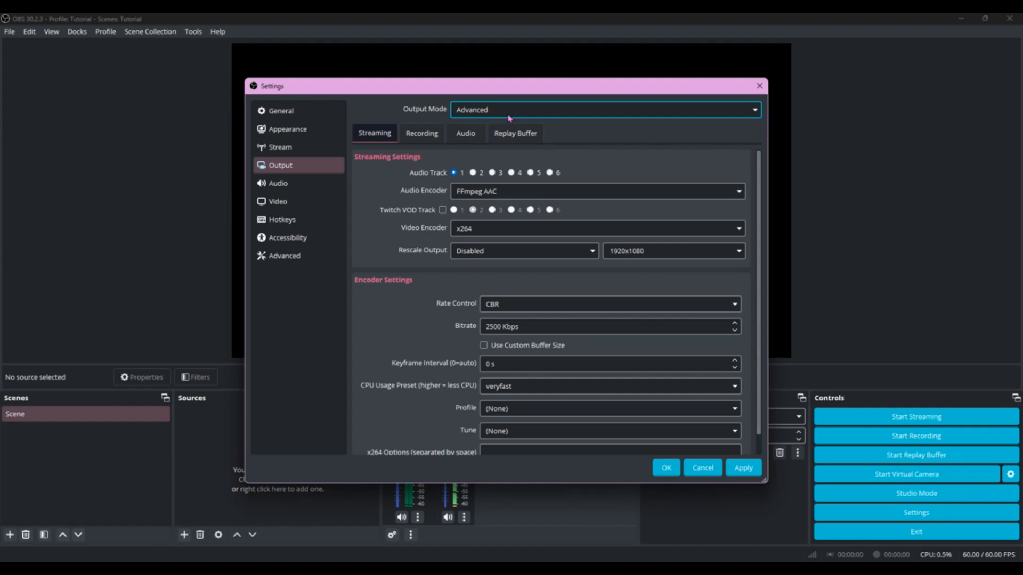
left_click(509, 112)
left_click(501, 125)
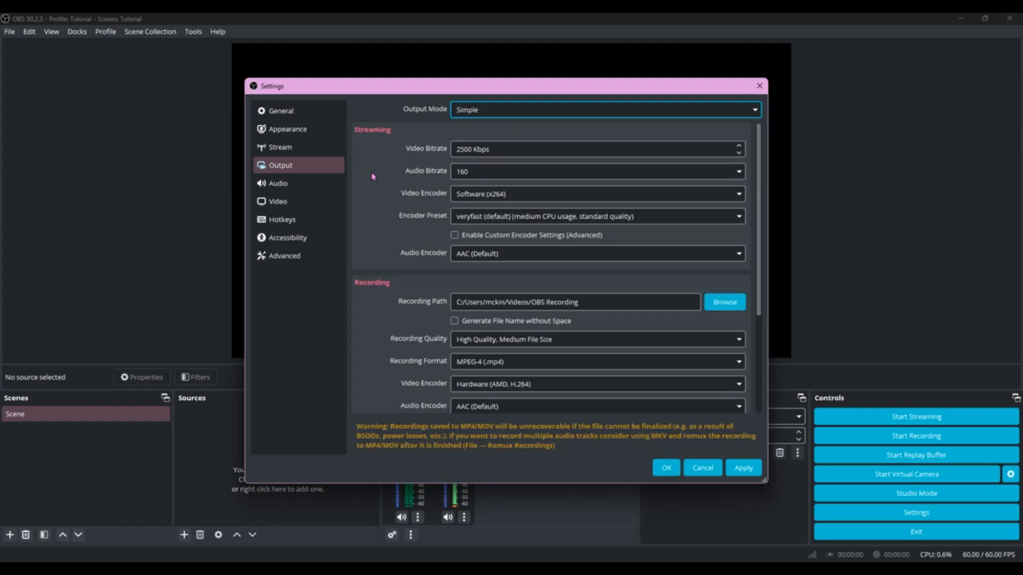
left_click(525, 197)
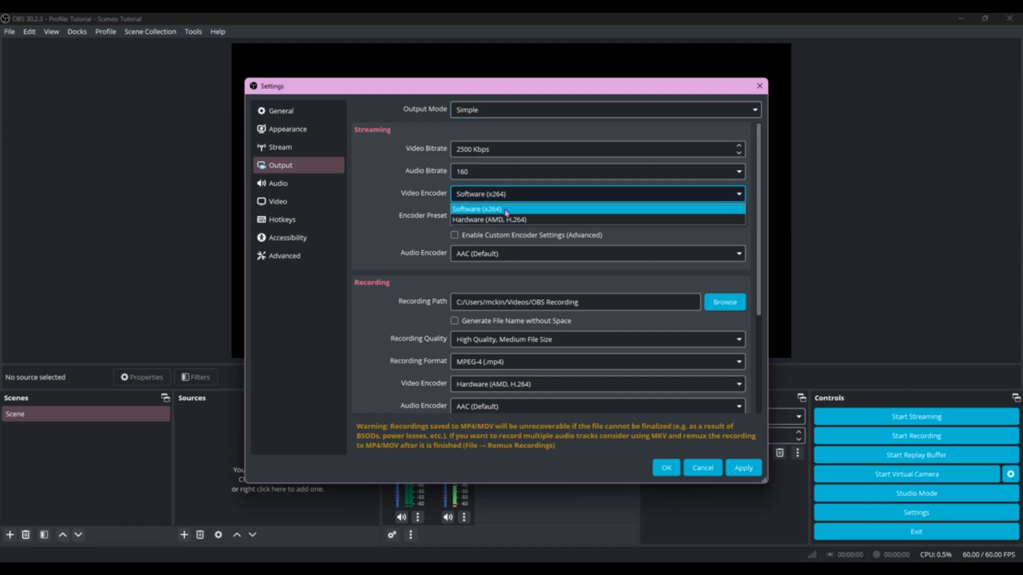
left_click(525, 211)
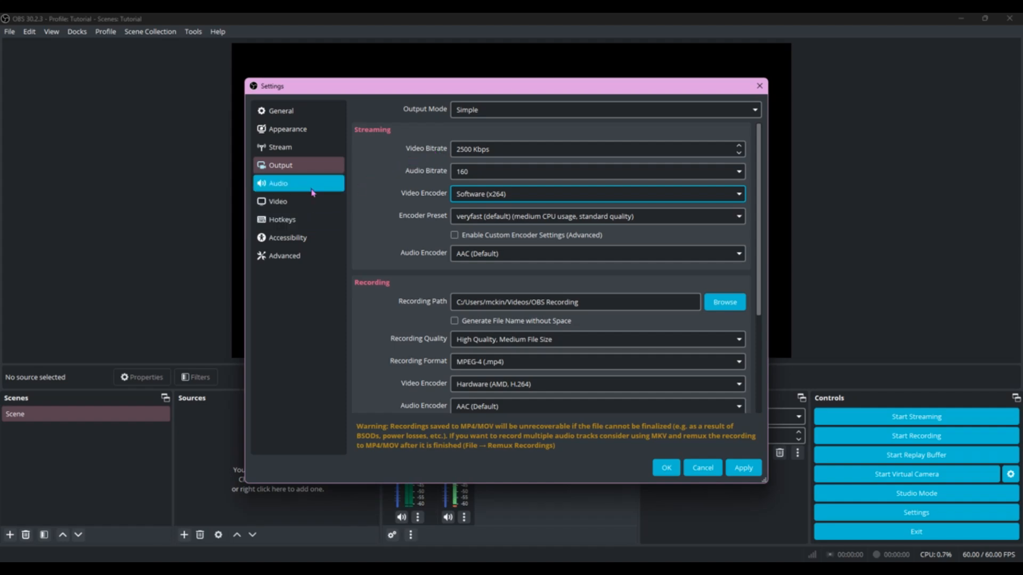
Step: In the video settings, set both the Base (Canvas) Resolution and the Output (Scaled) Resolution to 1280x720
left_click(292, 205)
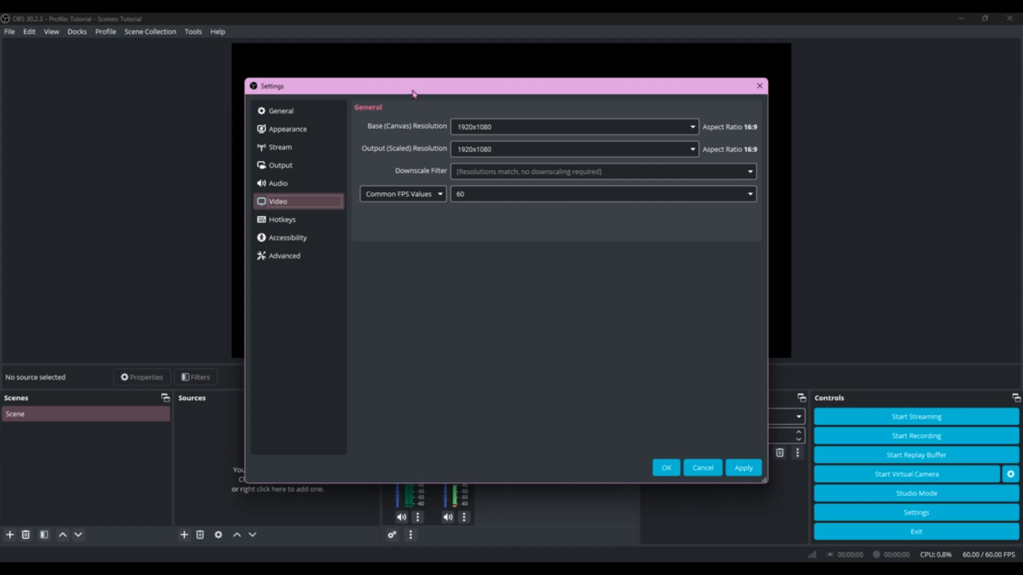
left_click_drag(410, 91, 274, 146)
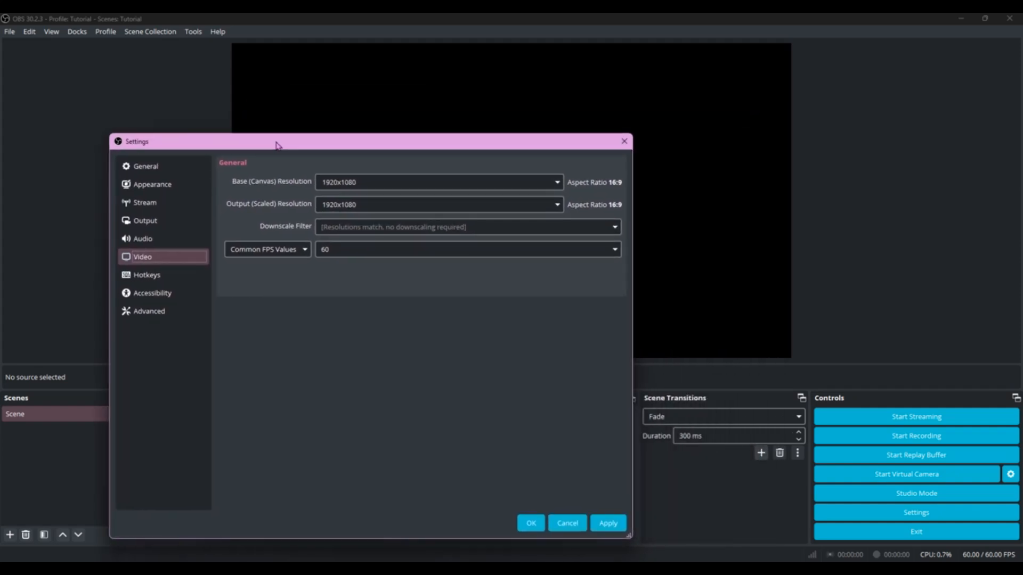
left_click(401, 181)
left_click(558, 182)
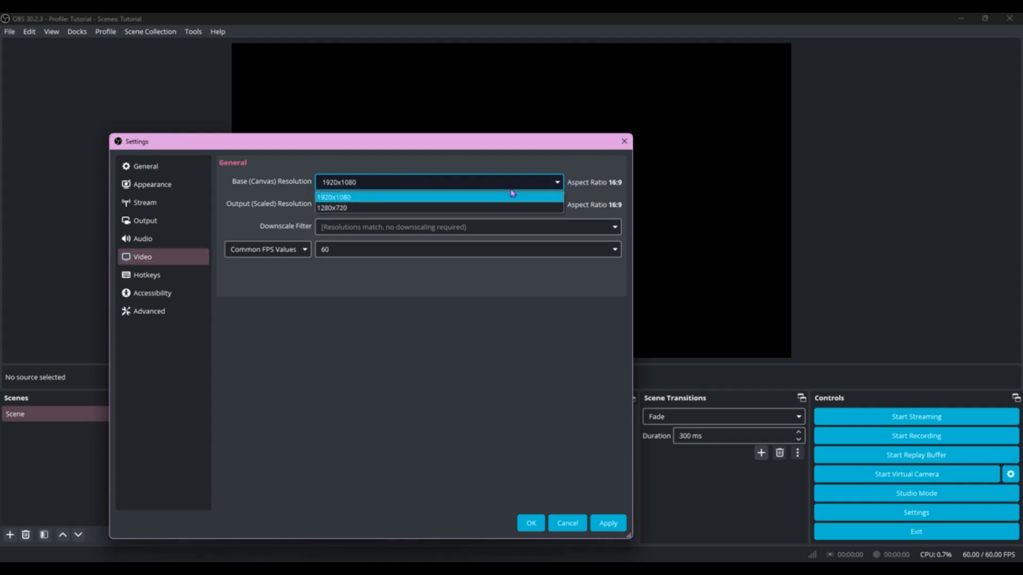
left_click(429, 204)
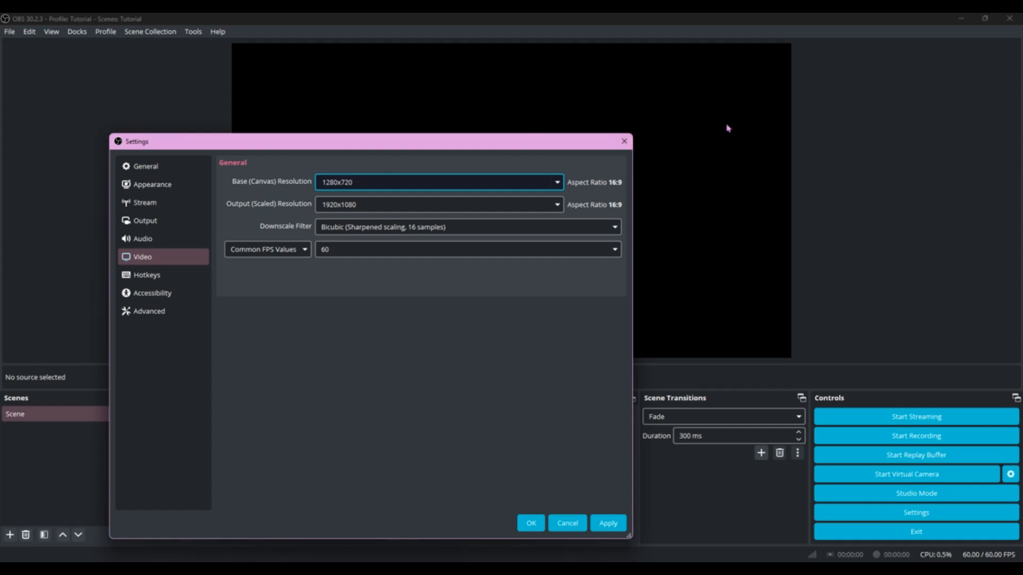
left_click(511, 204)
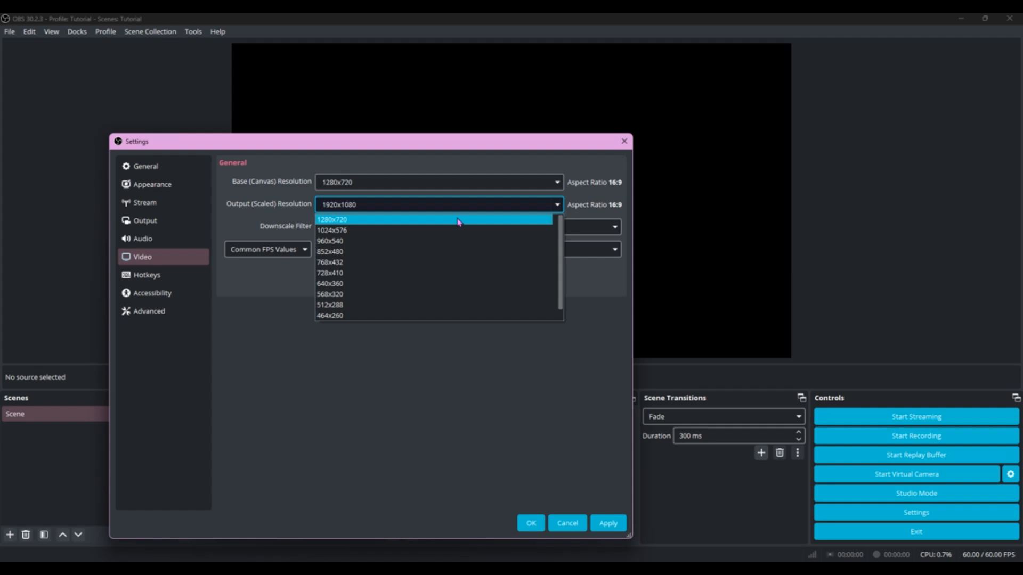
left_click(459, 220)
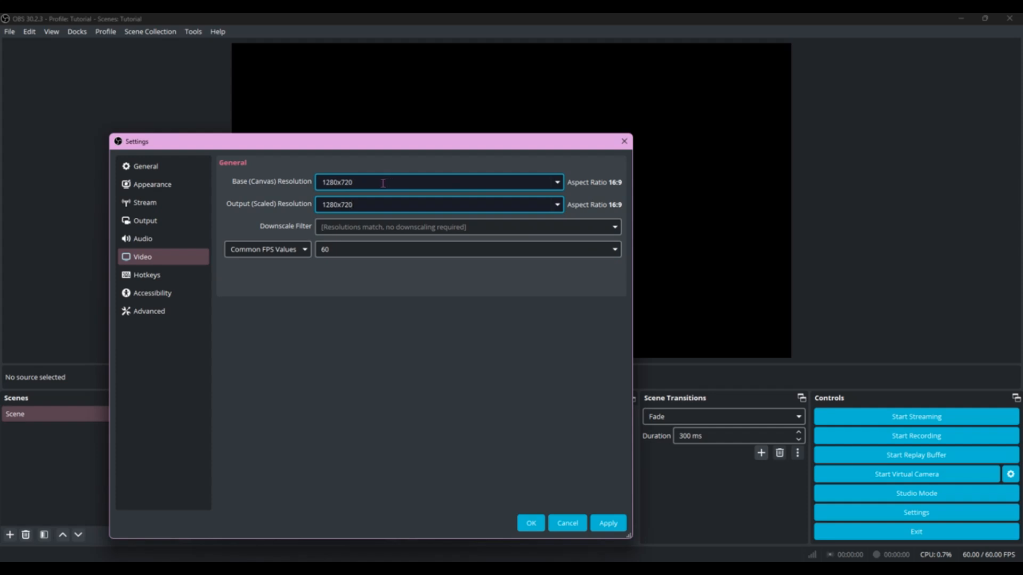
Step: Set the common FPS value in the video settings to 30
left_click(404, 253)
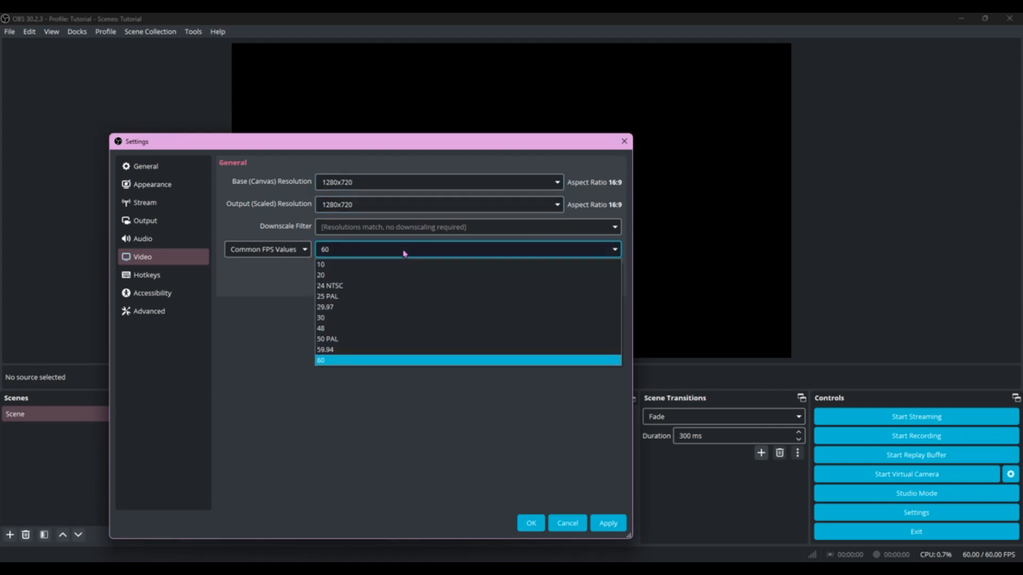
left_click(366, 320)
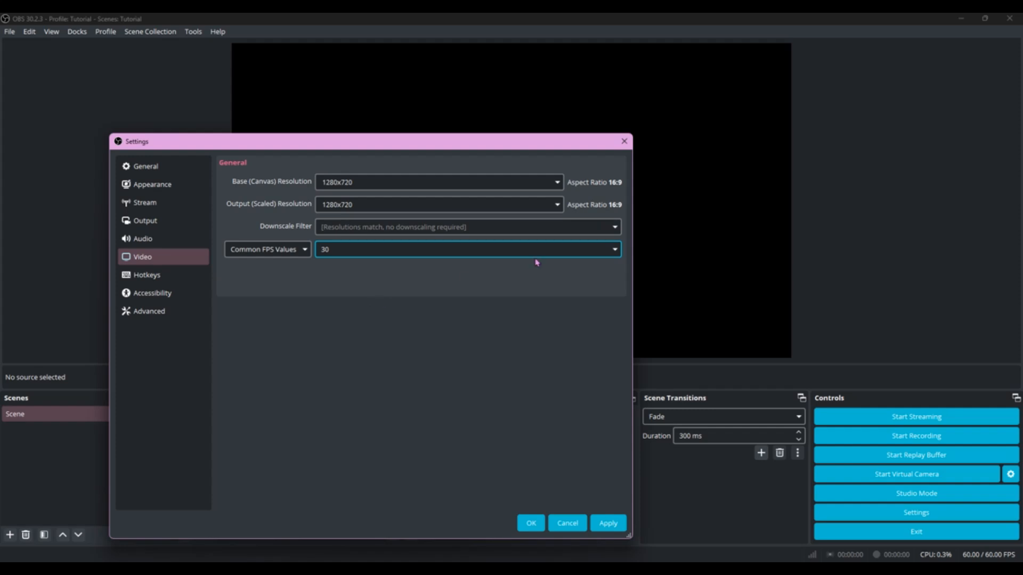
Step: Set both the Base (Canvas) and Output (Scaled) Resolution to 1920x1080 and the common FPS value to 60
left_click(555, 185)
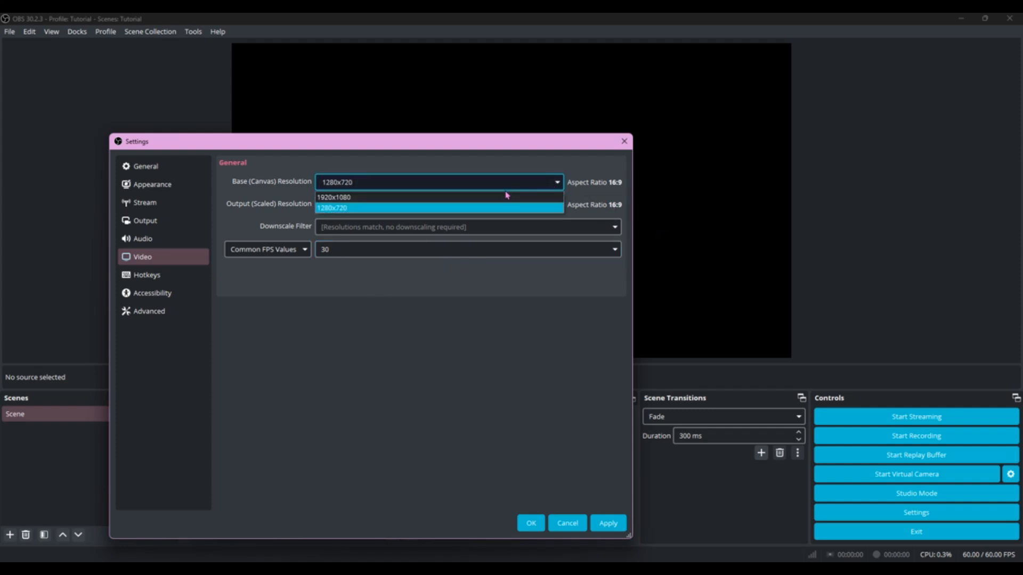
left_click(475, 197)
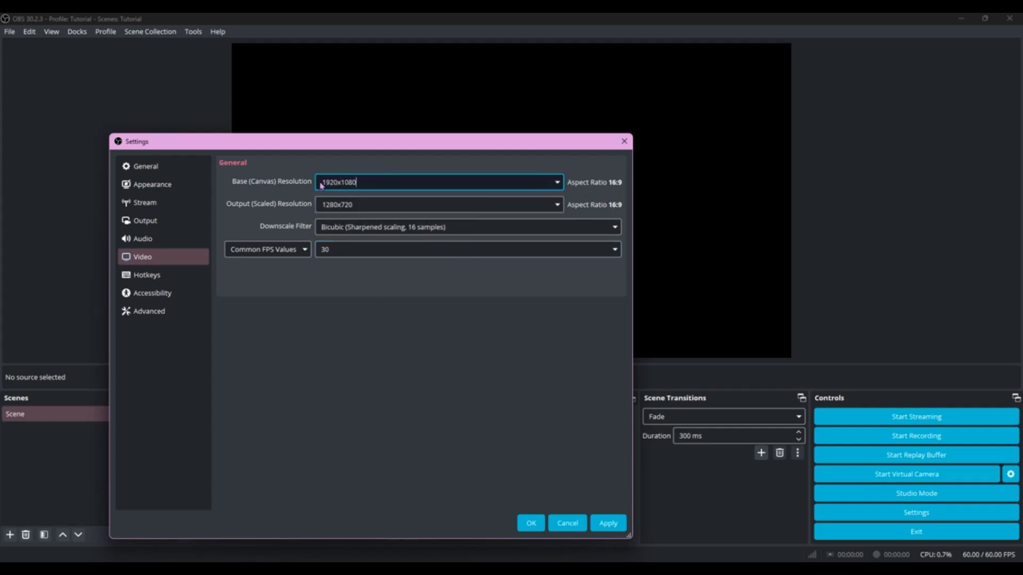
left_click(556, 207)
left_click(447, 222)
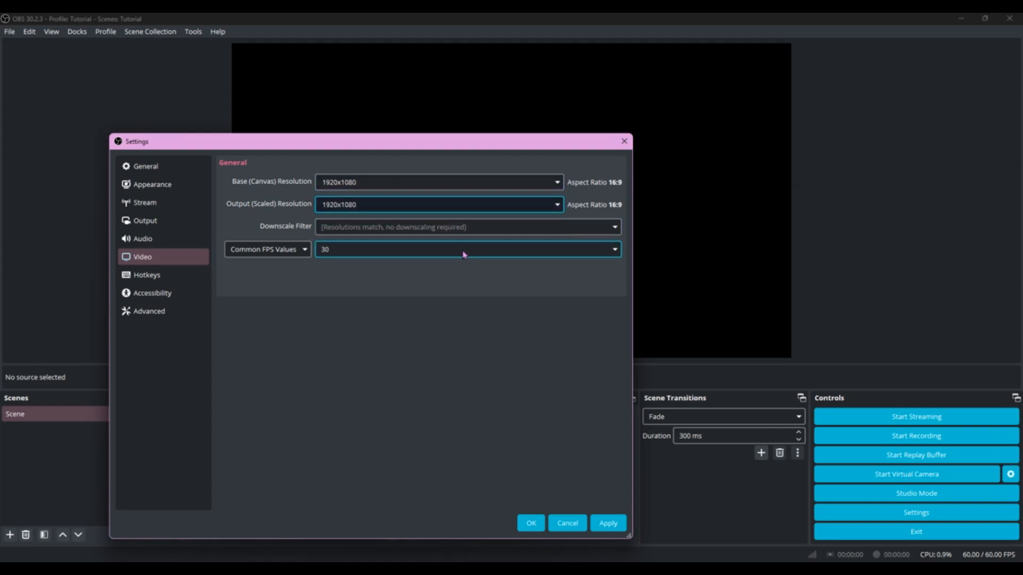
left_click(464, 252)
left_click(386, 361)
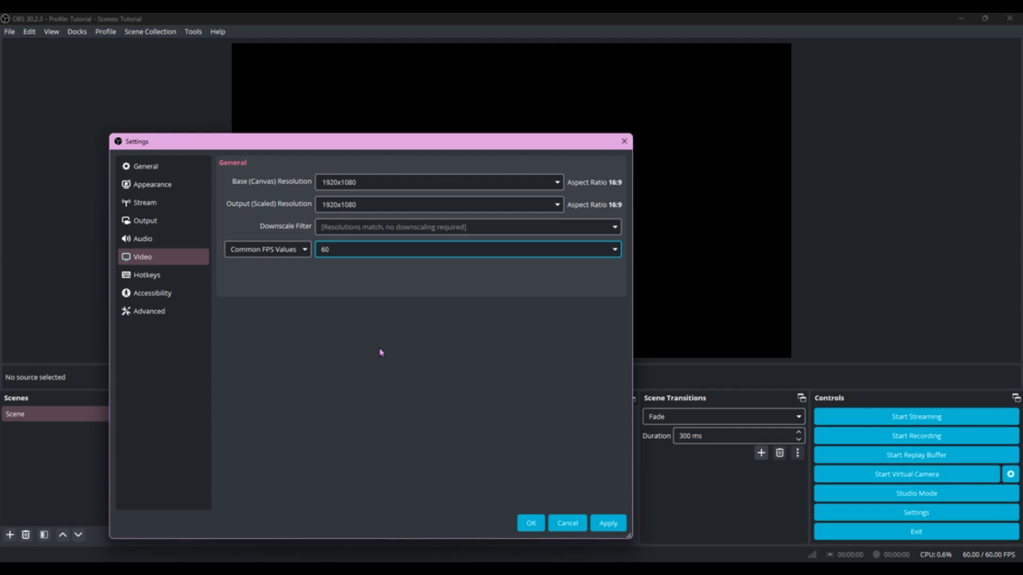
Step: Look over the hotkey assignments and the accessibility color settings
left_click(187, 279)
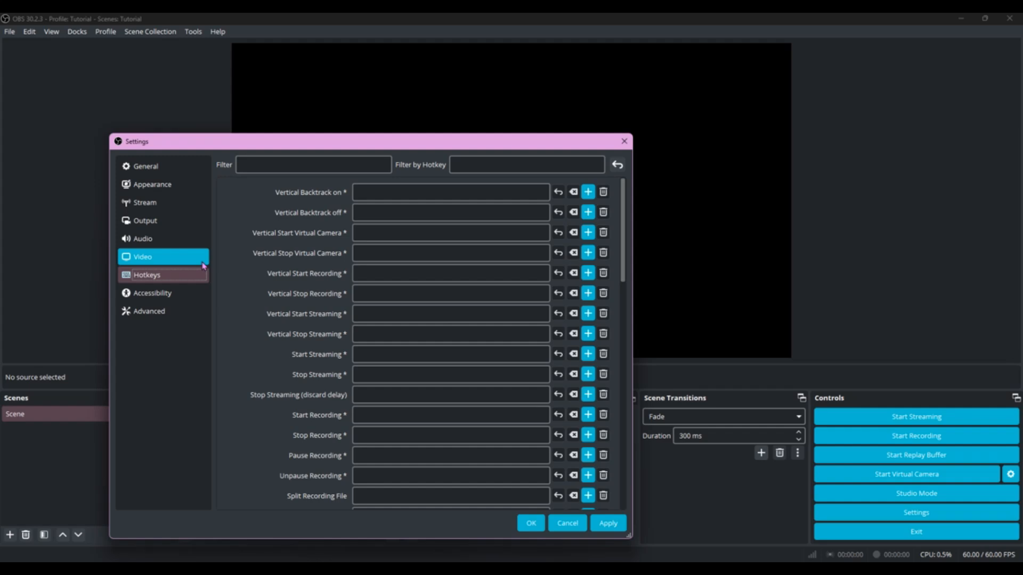
left_click(179, 298)
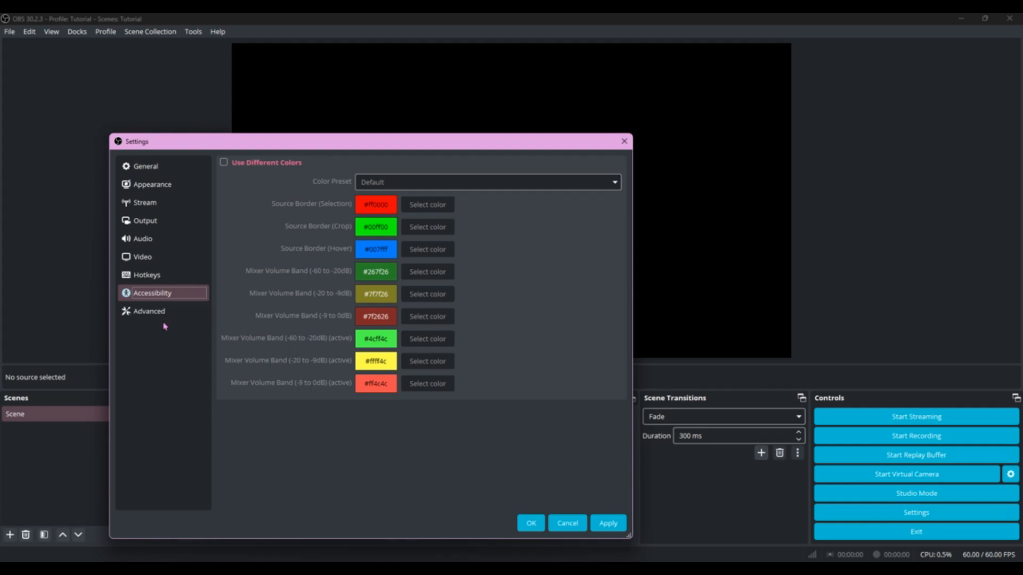
Step: In the advanced settings, enable Stream Delay with a duration of 1 s and disable preserving the cutoff point when reconnecting
left_click(170, 312)
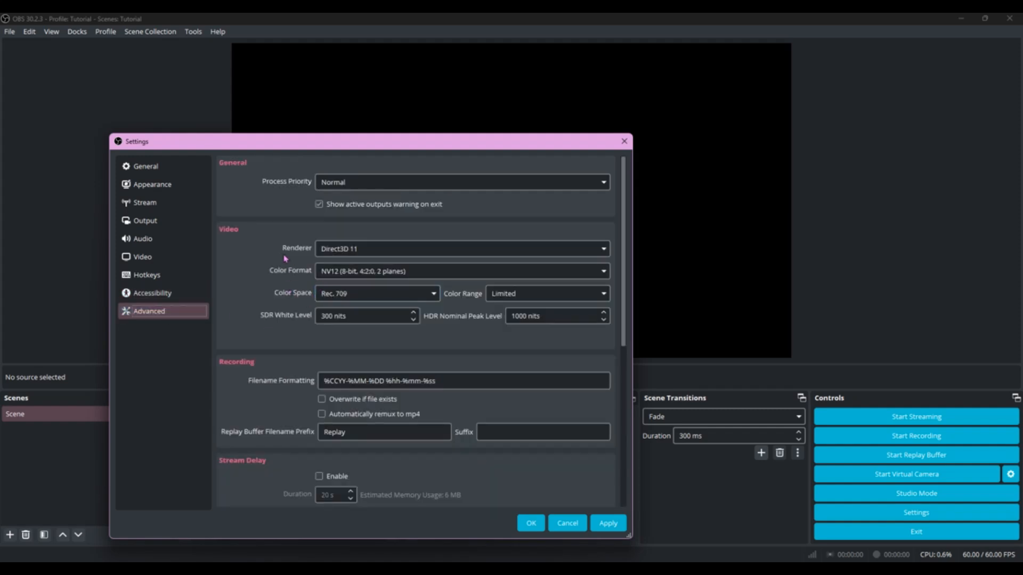
scroll(273, 254, "down", 3)
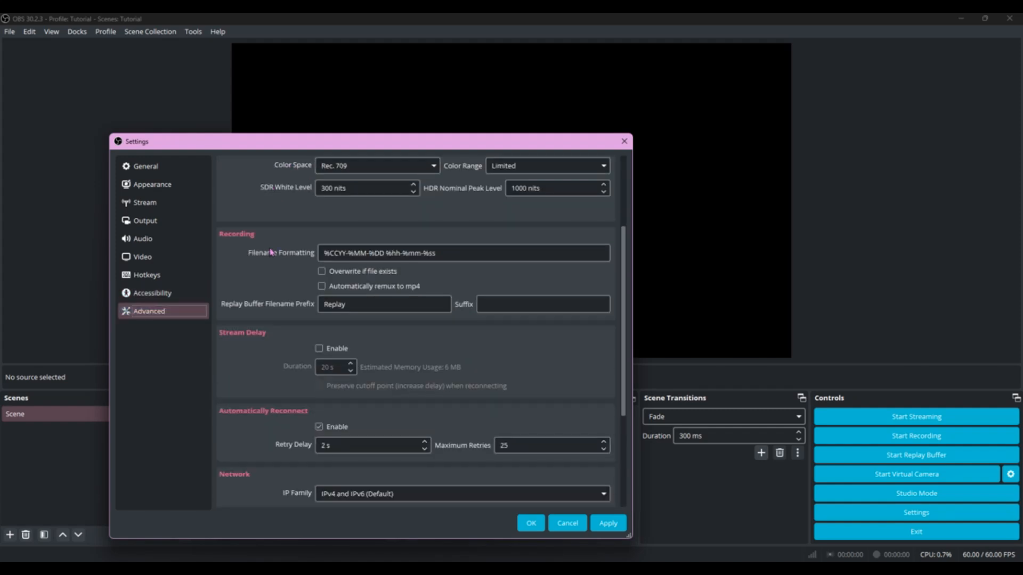
left_click(319, 349)
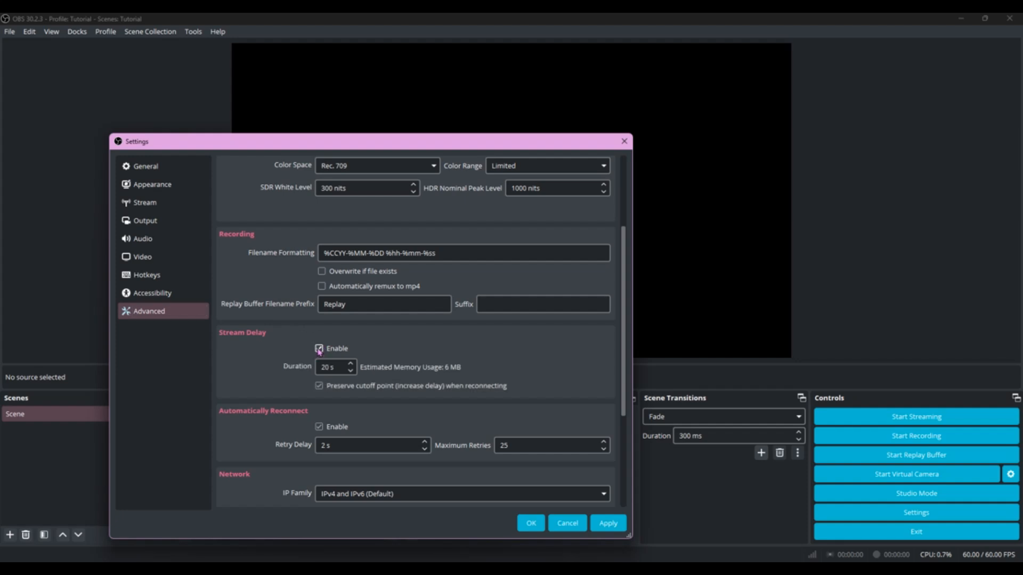
left_click(351, 371)
left_click(351, 371)
left_click(350, 371)
left_click(350, 371)
left_click(351, 372)
left_click(351, 371)
left_click(350, 372)
left_click(351, 372)
left_click(350, 372)
left_click(350, 372)
left_click(350, 371)
left_click(350, 371)
left_click(351, 371)
left_click(350, 372)
left_click(350, 371)
left_click(350, 372)
left_click(351, 371)
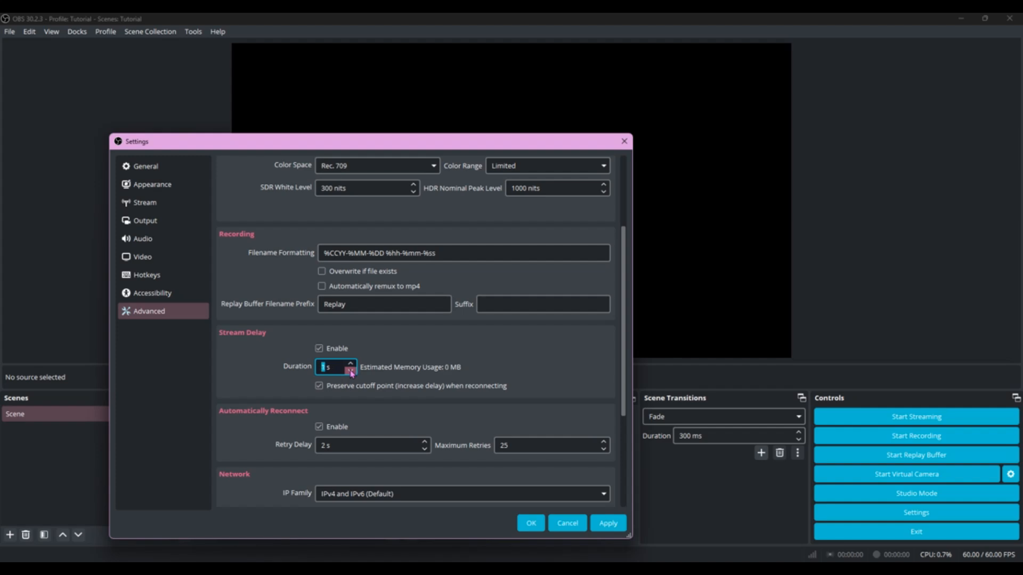
left_click(319, 389)
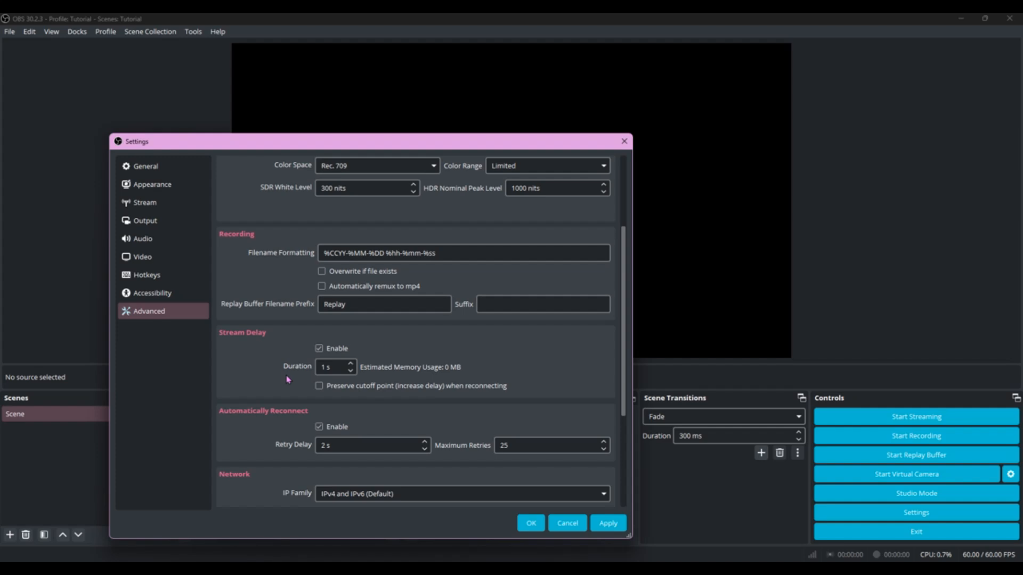
Step: Review the remaining reconnect, network, sources and hotkey options, and apply the settings changes before closing the dialog
scroll(287, 379, "down", 5)
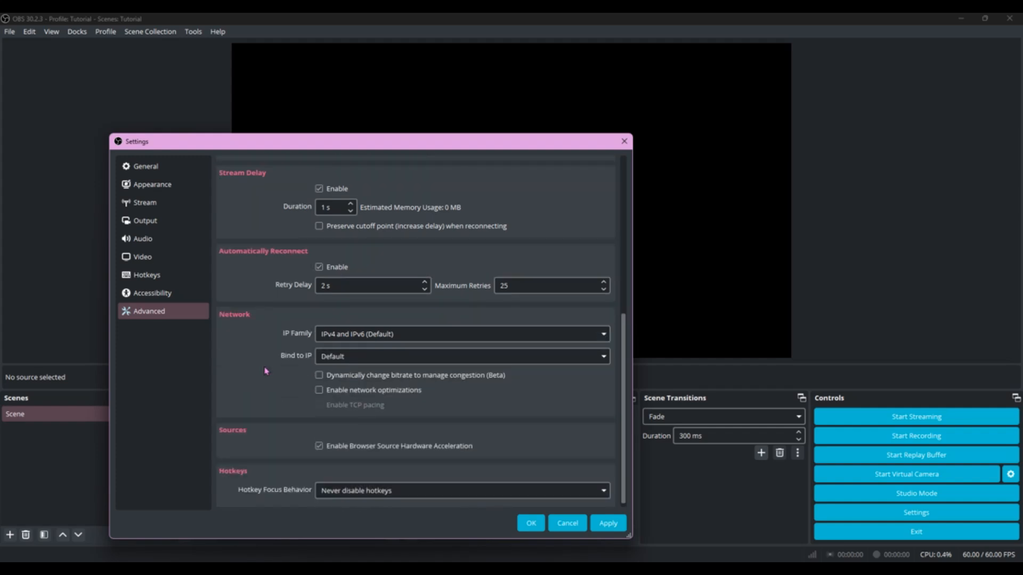
scroll(266, 371, "down", 1)
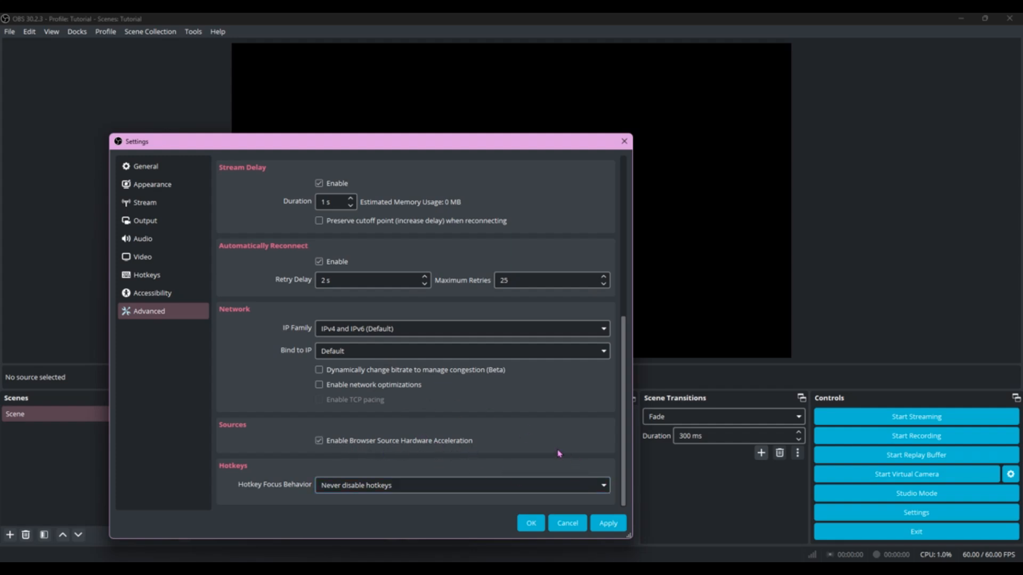
left_click(608, 523)
left_click(531, 523)
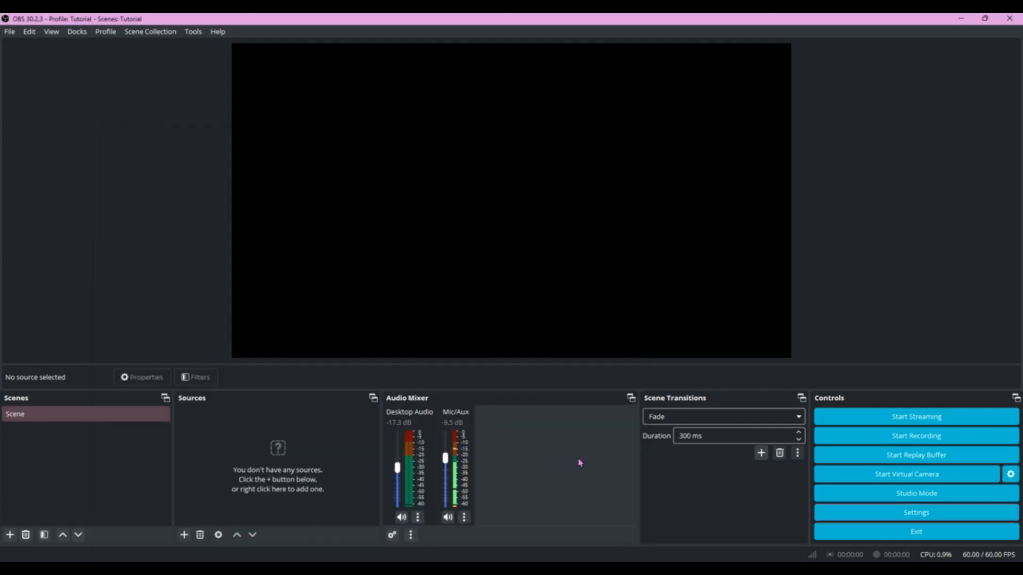
Step: Reopen the settings to check the Recording Path in the output settings, and close the dialog
left_click(916, 512)
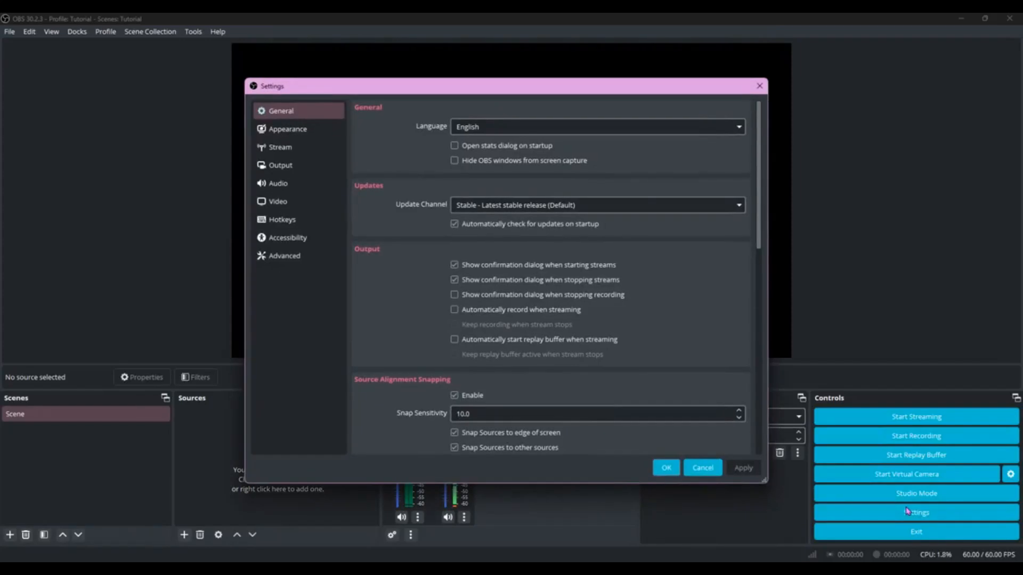
left_click(301, 166)
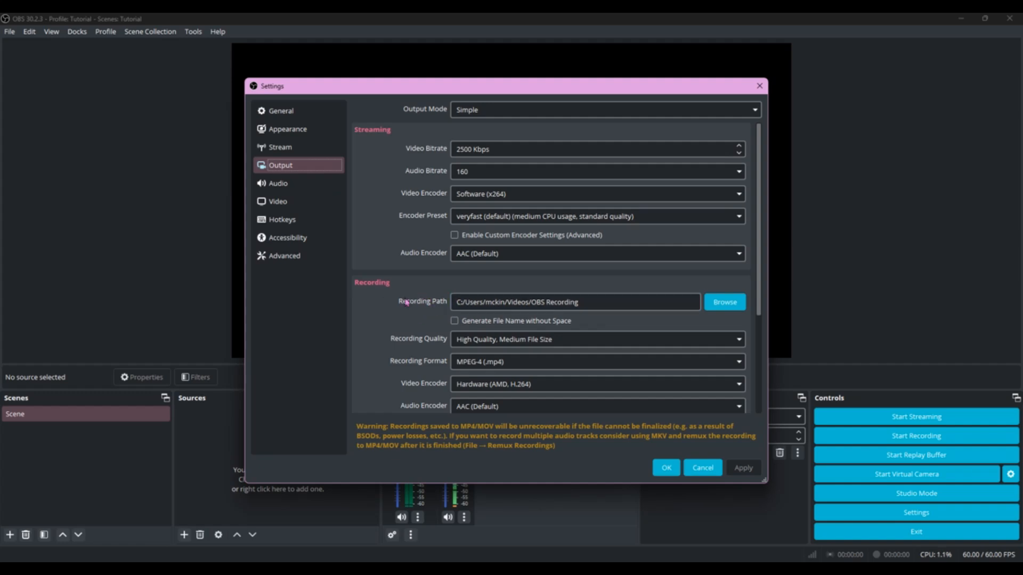
left_click(561, 306)
left_click(665, 469)
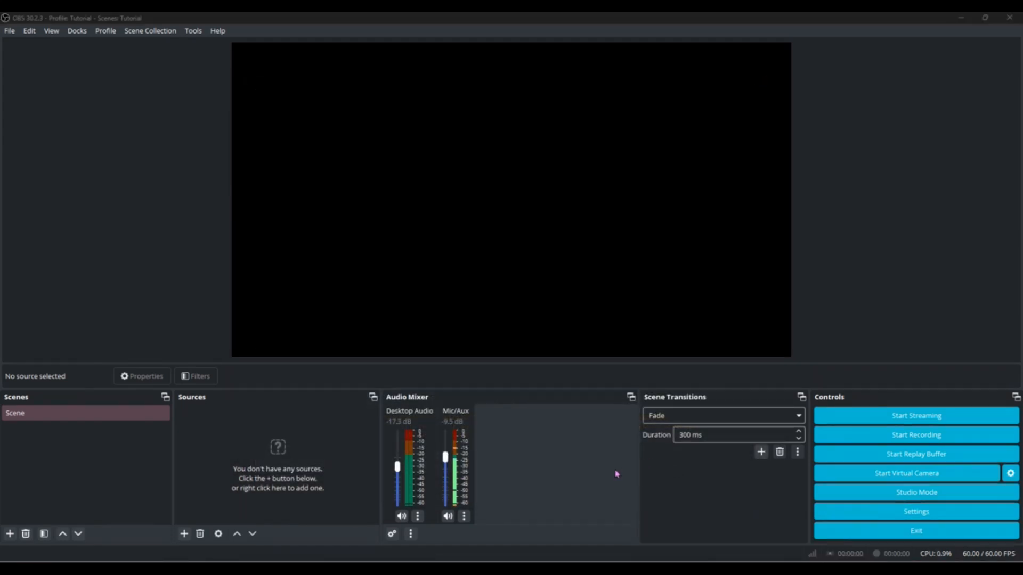
Step: Show the Stats dock
left_click(84, 40)
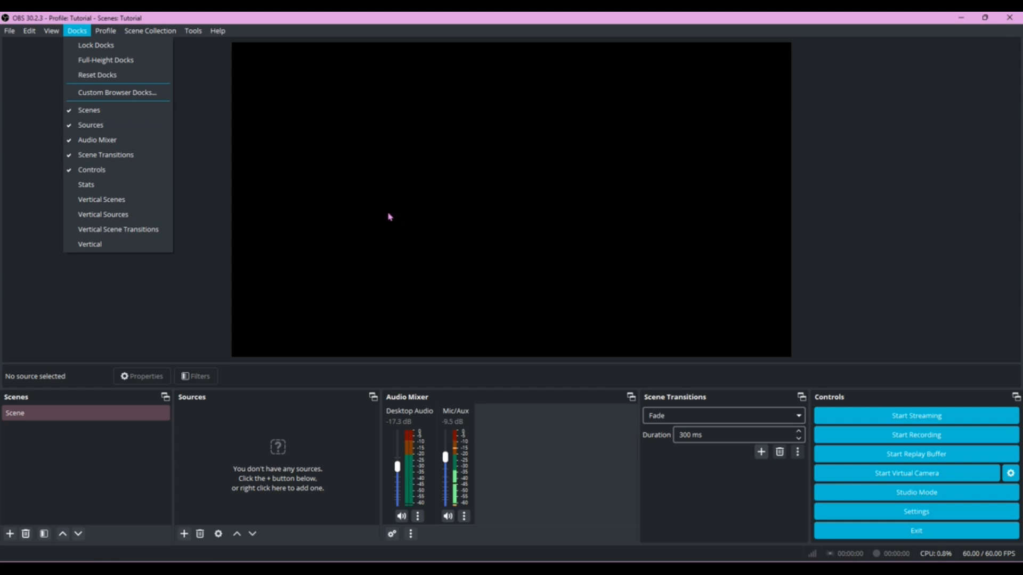
left_click(109, 186)
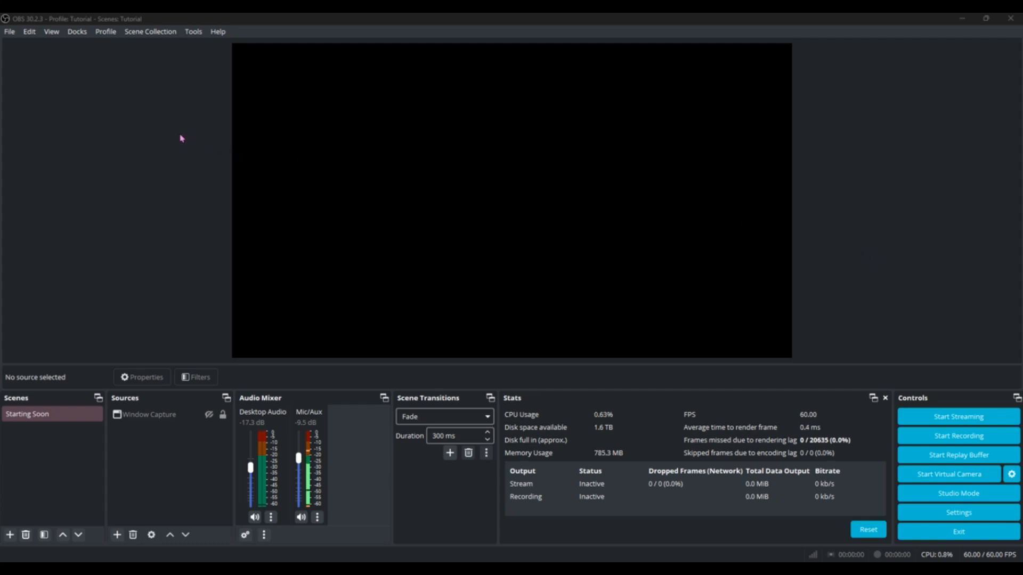
Step: Show the Chat dock, attach it to the right of the preview and widen it to the preview's edge
left_click(77, 32)
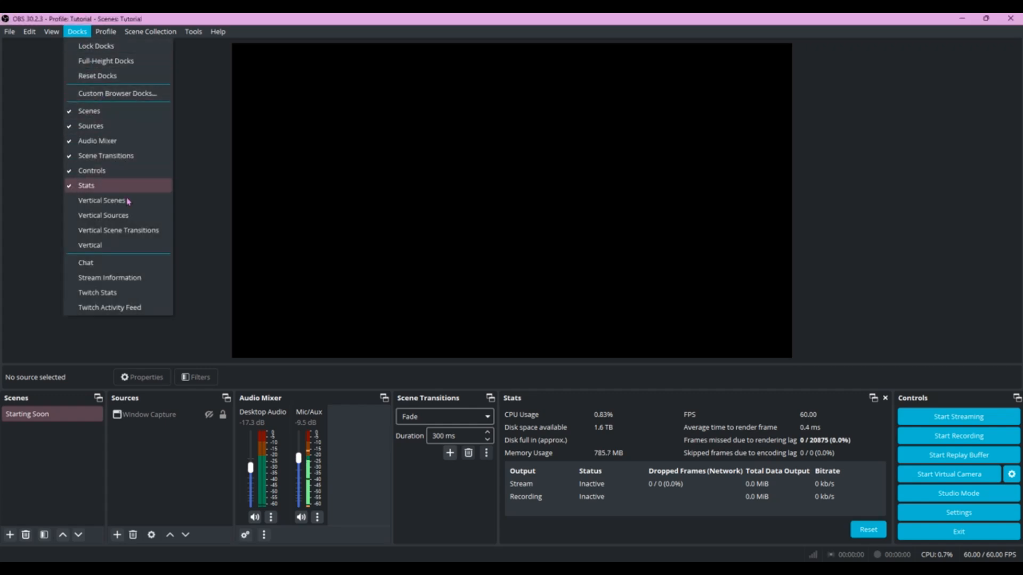
left_click(85, 263)
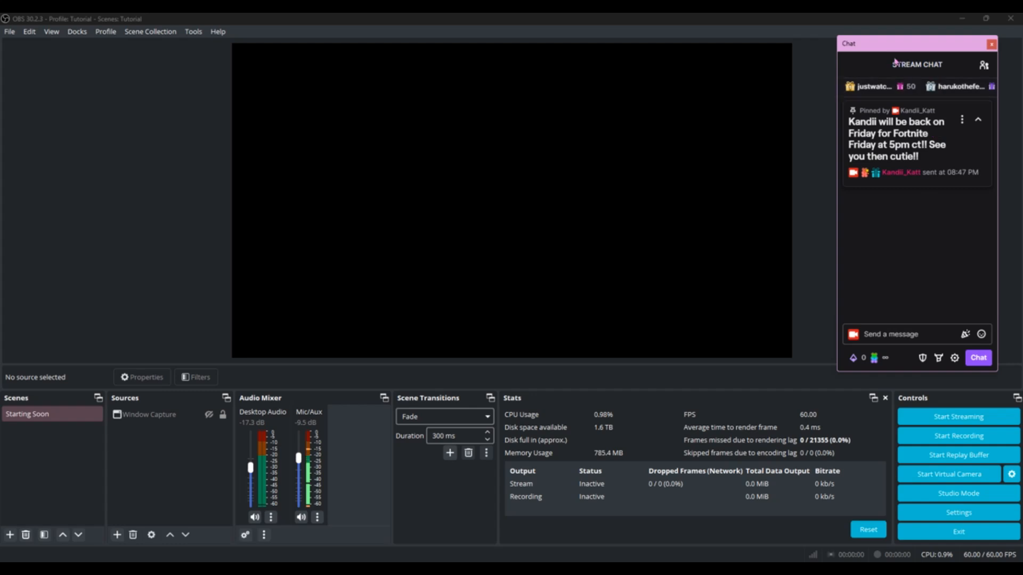
left_click_drag(888, 46, 1013, 168)
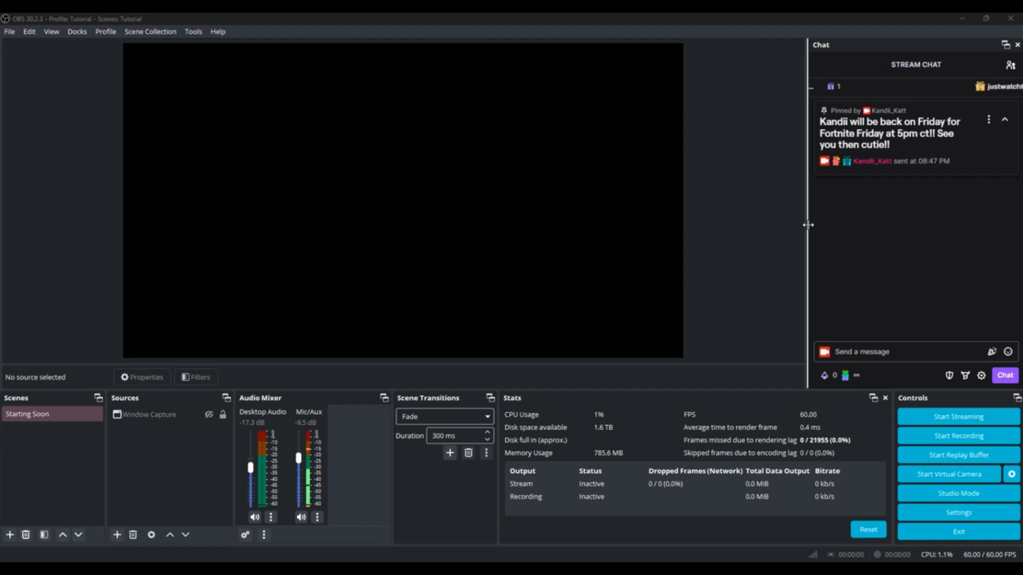
left_click_drag(807, 225, 579, 183)
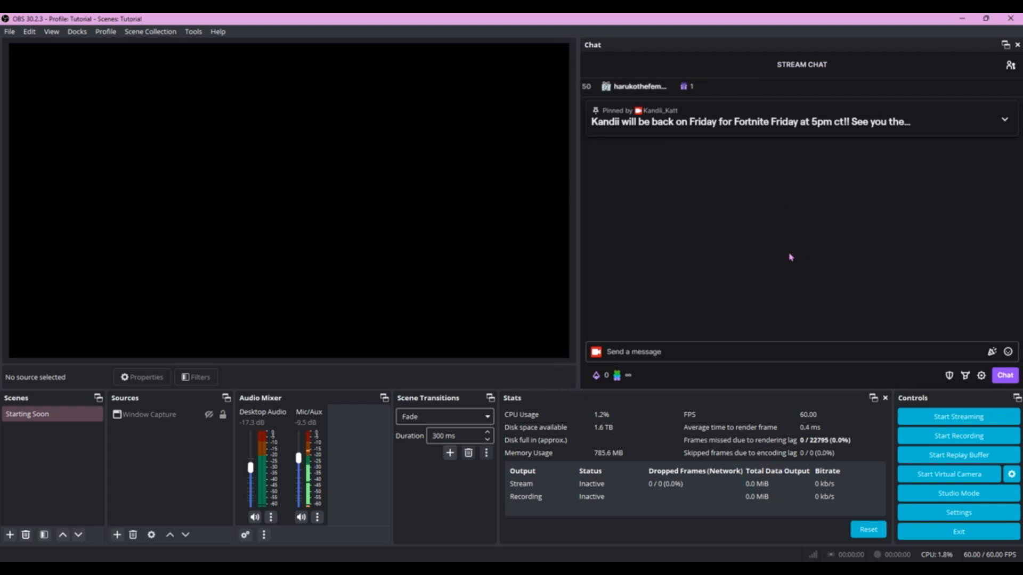
Step: Show the Stream Information dock, float it over the preview, and look through its title, notification, category and audience fields
left_click(76, 33)
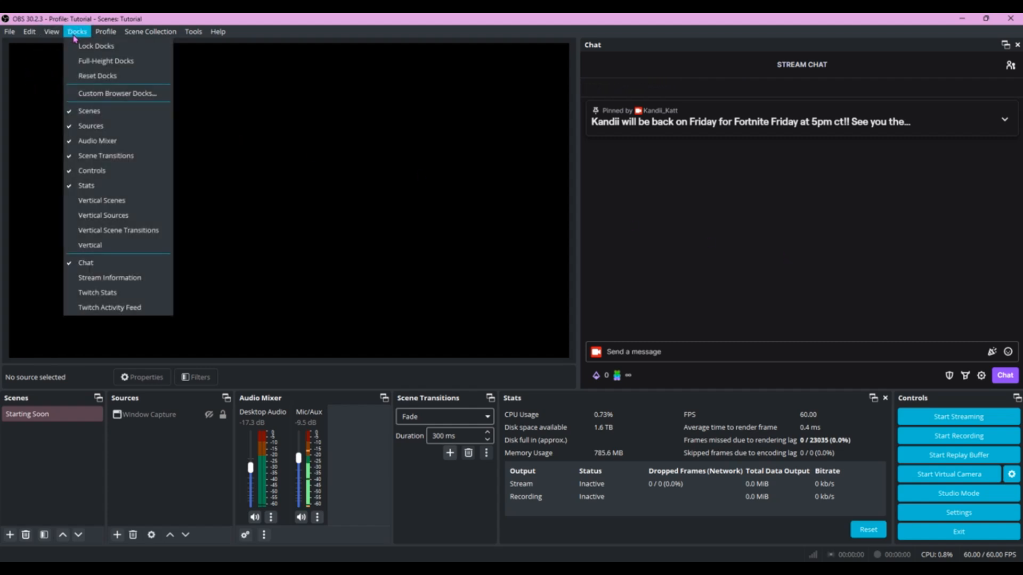
left_click(125, 278)
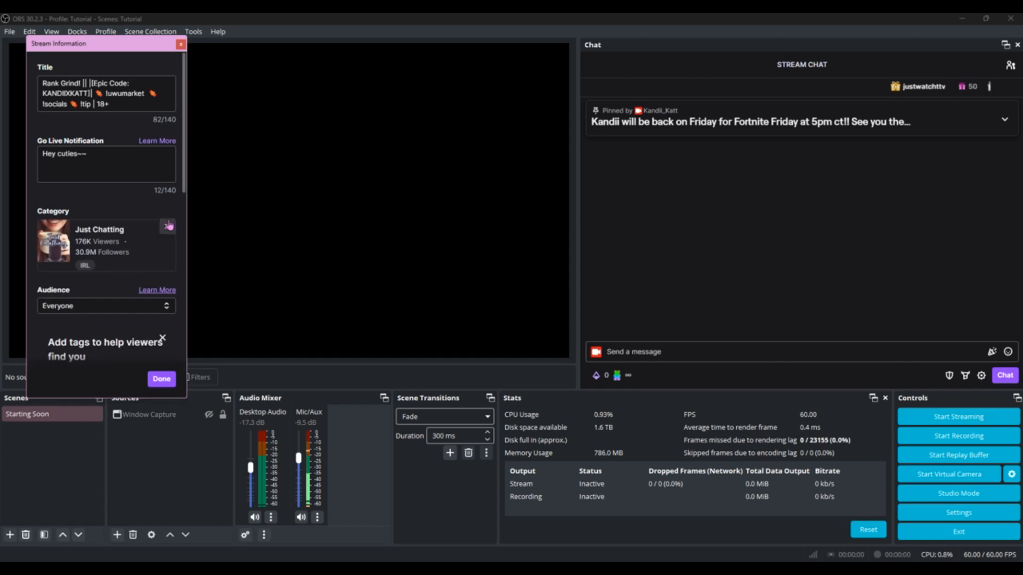
left_click_drag(107, 51, 396, 116)
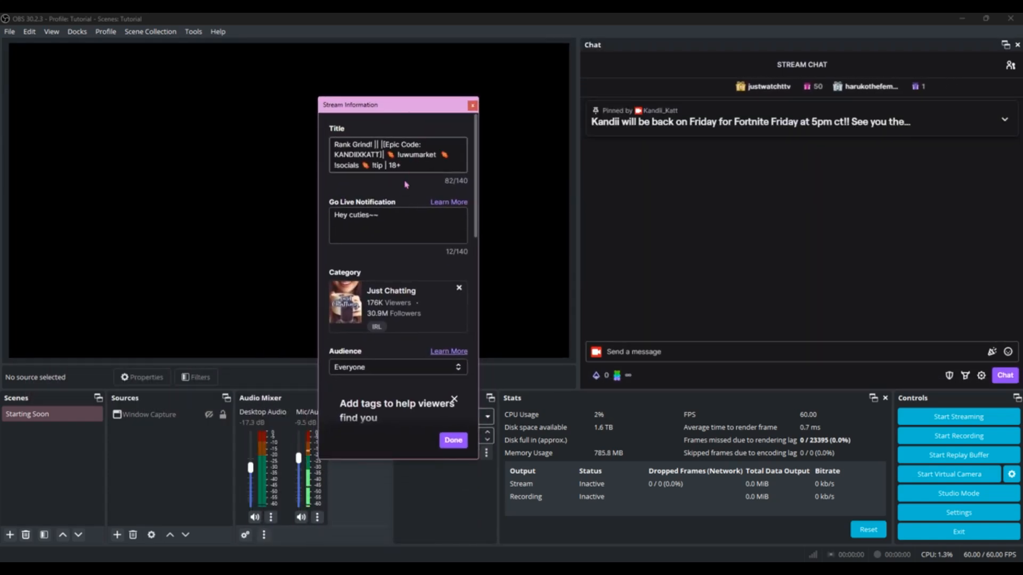
scroll(415, 224, "down", 1)
scroll(416, 223, "down", 2)
scroll(424, 191, "up", 5)
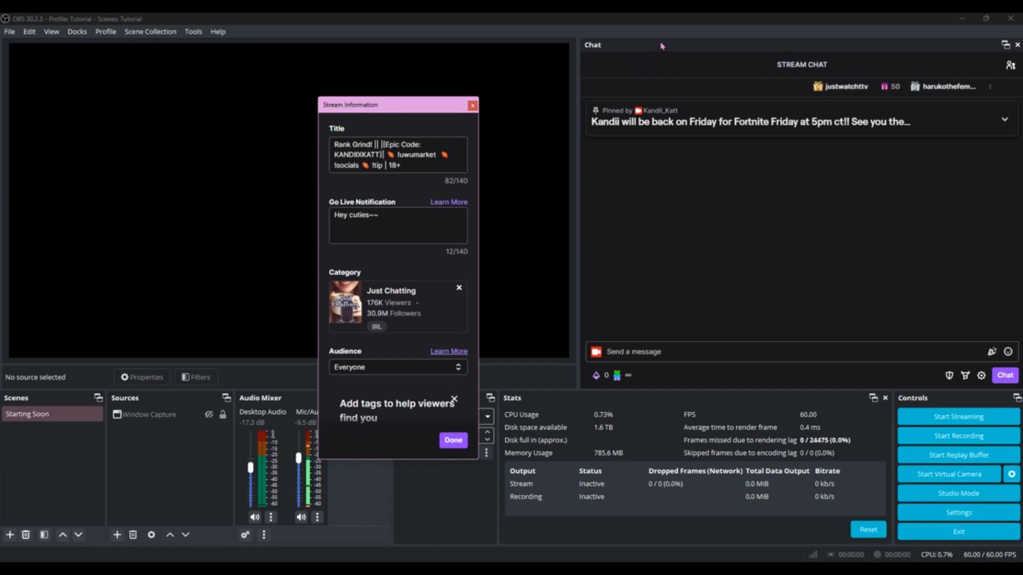
Step: Dock Chat left of the preview and Stream Information right of it, narrowing Stream Information and widening Chat
left_click_drag(662, 47, 40, 86)
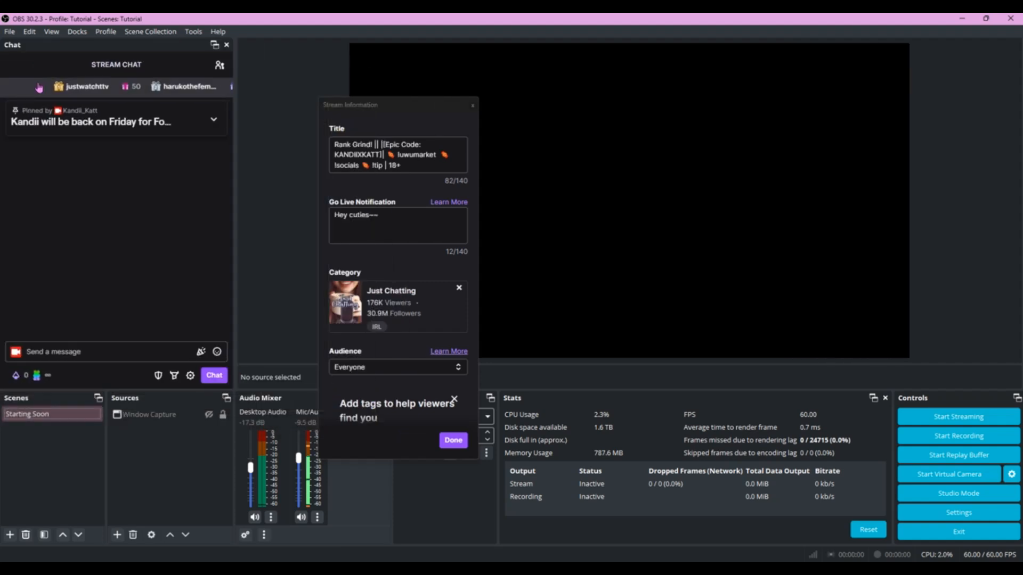
left_click_drag(379, 107, 988, 96)
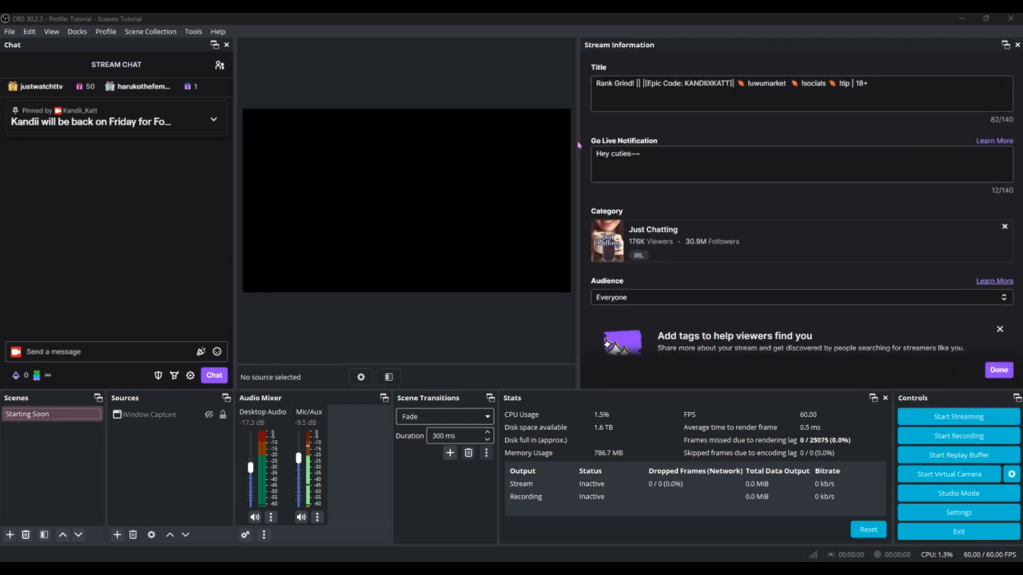
left_click_drag(579, 145, 917, 147)
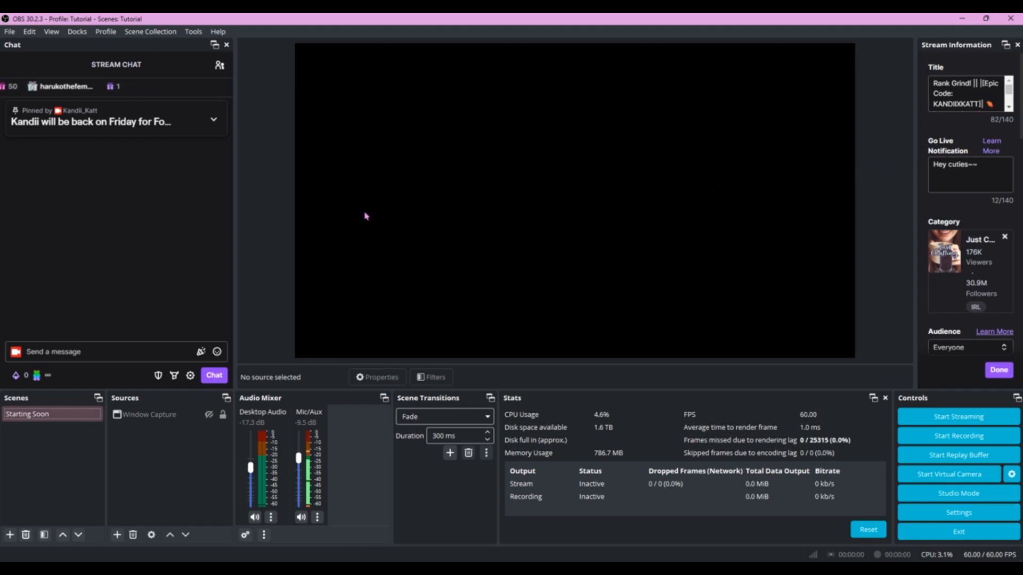
left_click_drag(235, 171, 416, 173)
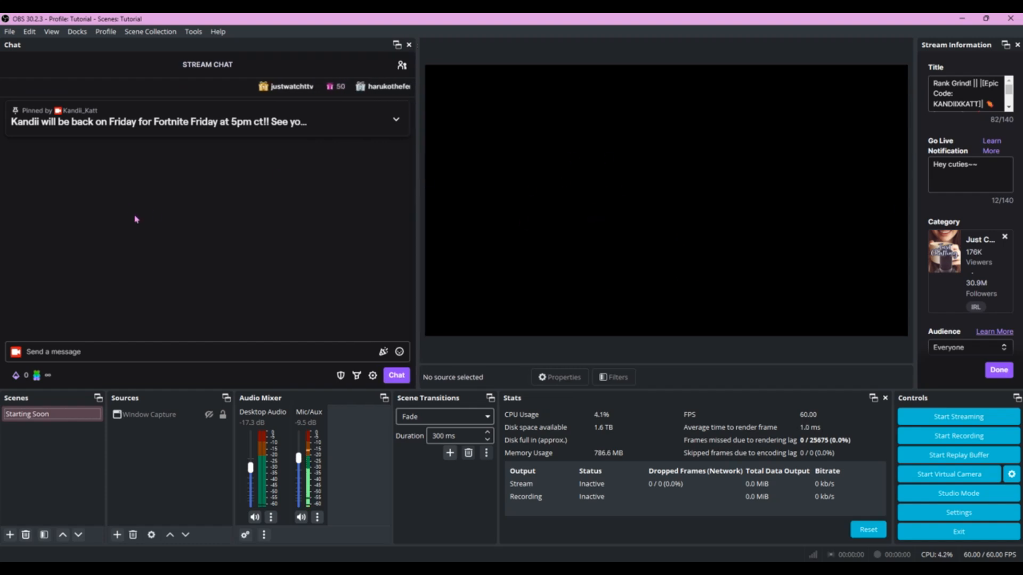
Step: Show the Twitch Stats dock and look through its viewer, follower and subscriber entries
left_click(77, 32)
left_click(113, 292)
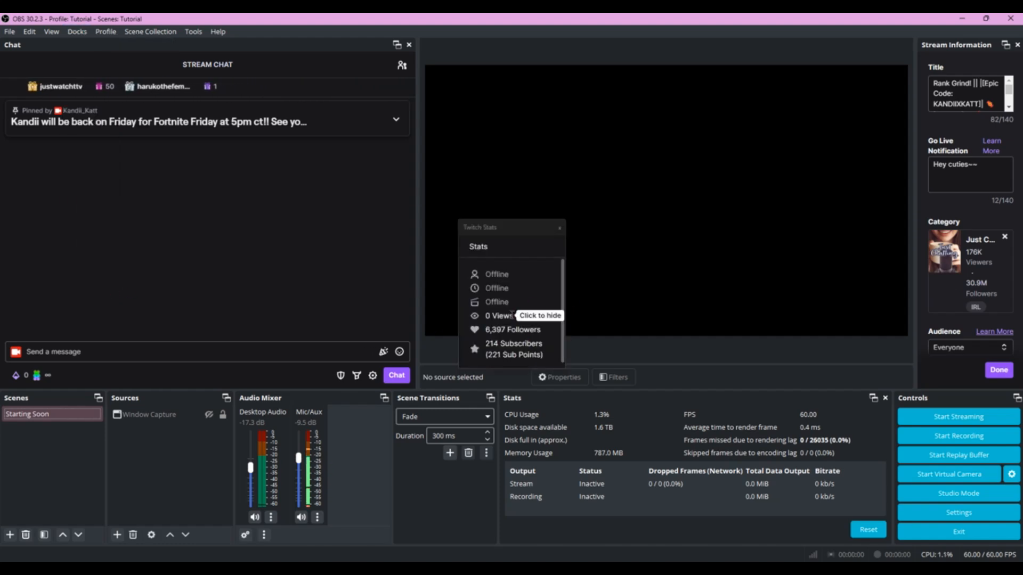
scroll(511, 314, "down", 1)
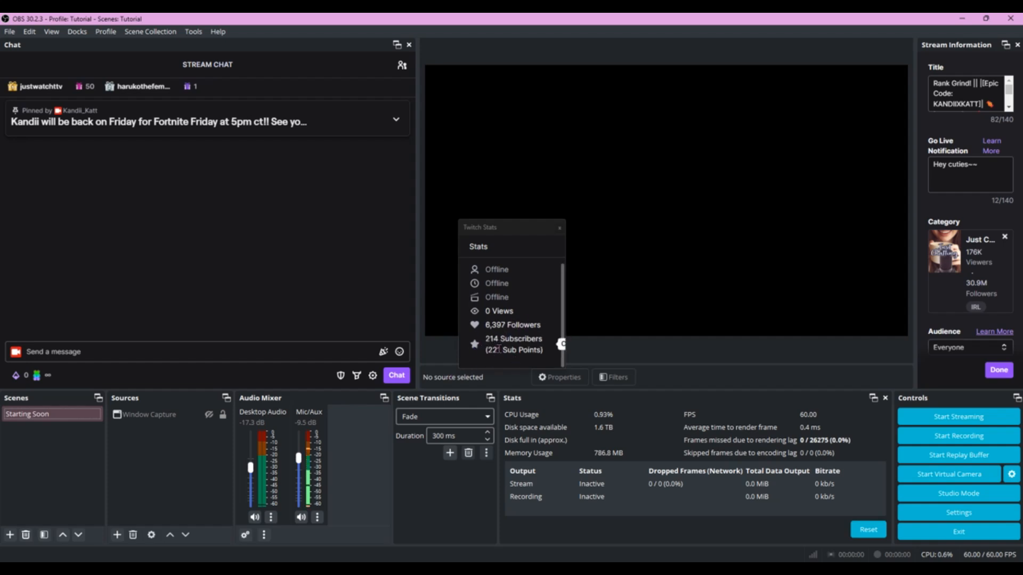
Step: Dock Twitch Stats above Stream Information, shorten it to give Stream Information more height, and scroll through its entries
left_click_drag(513, 230, 957, 60)
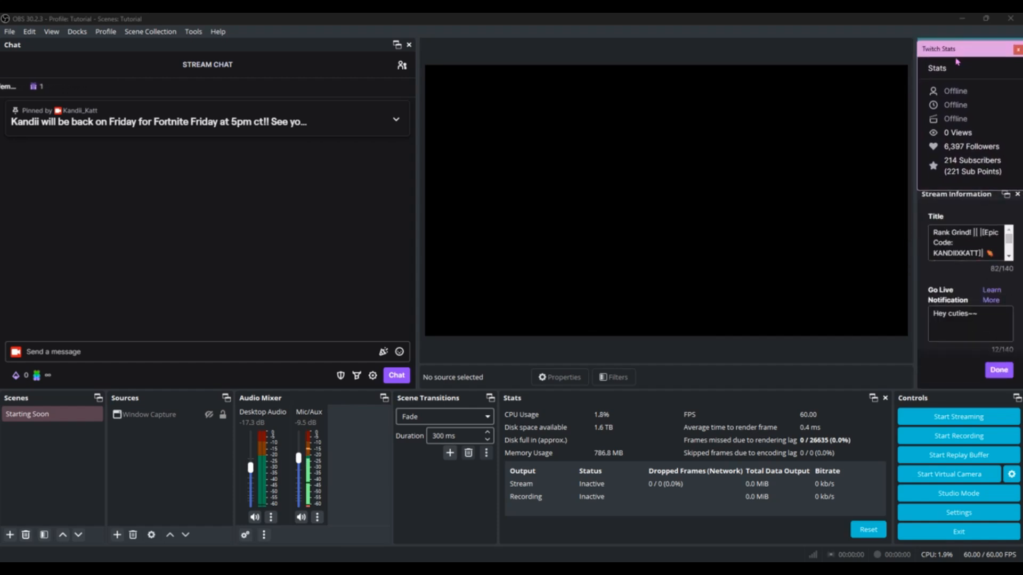
left_click(959, 187)
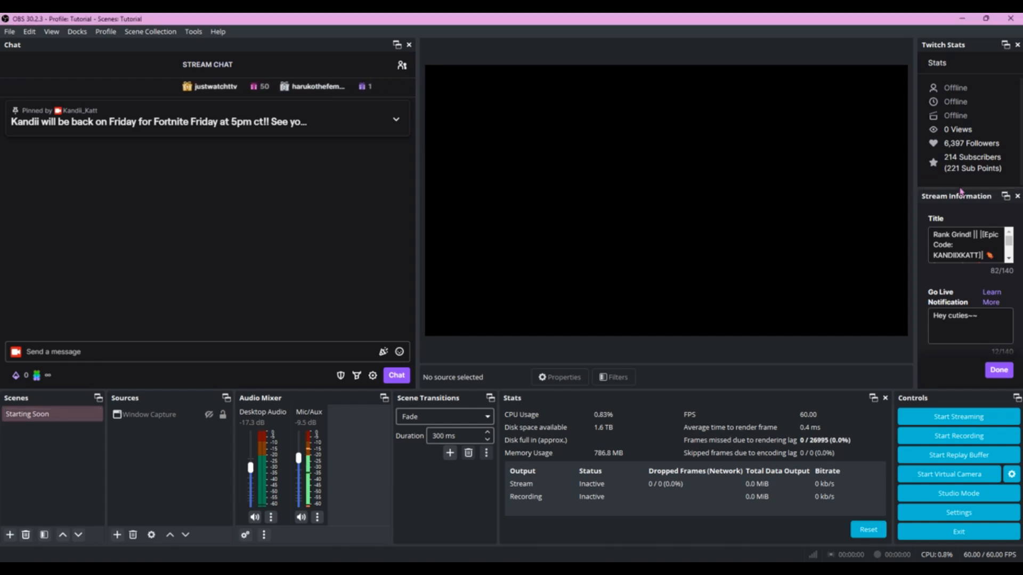
left_click_drag(962, 191, 964, 126)
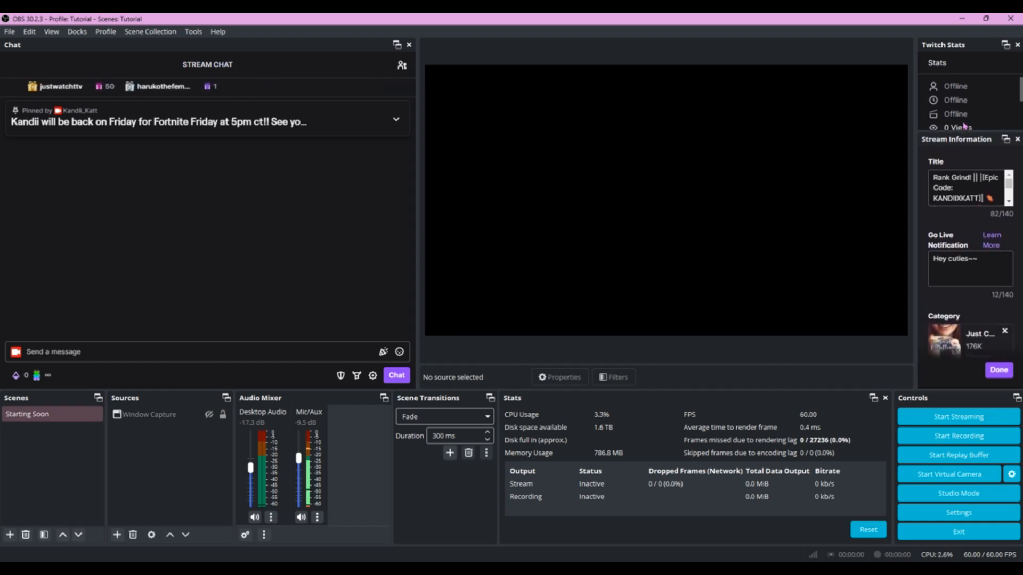
scroll(964, 126, "down", 2)
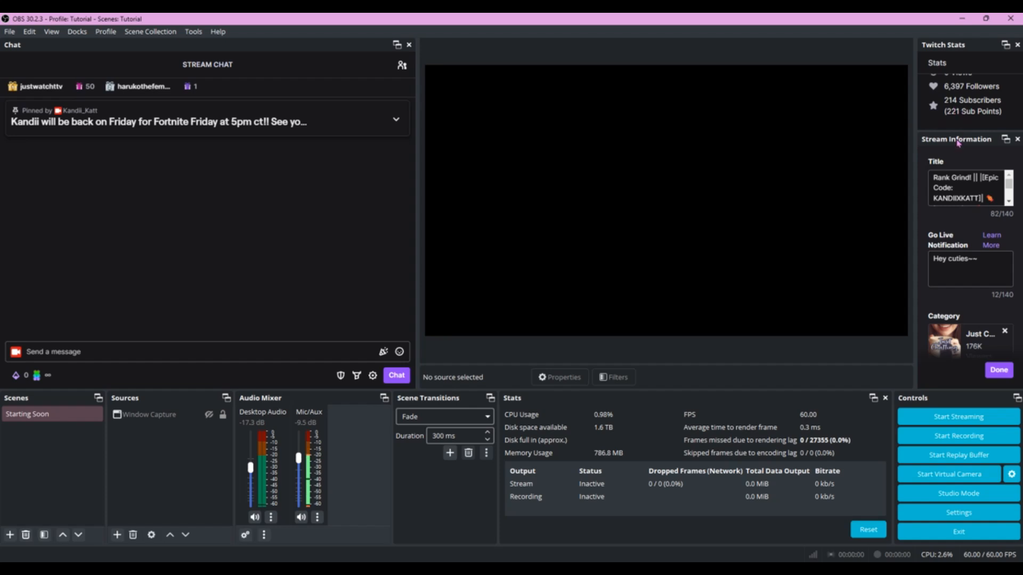
left_click_drag(956, 130, 957, 125)
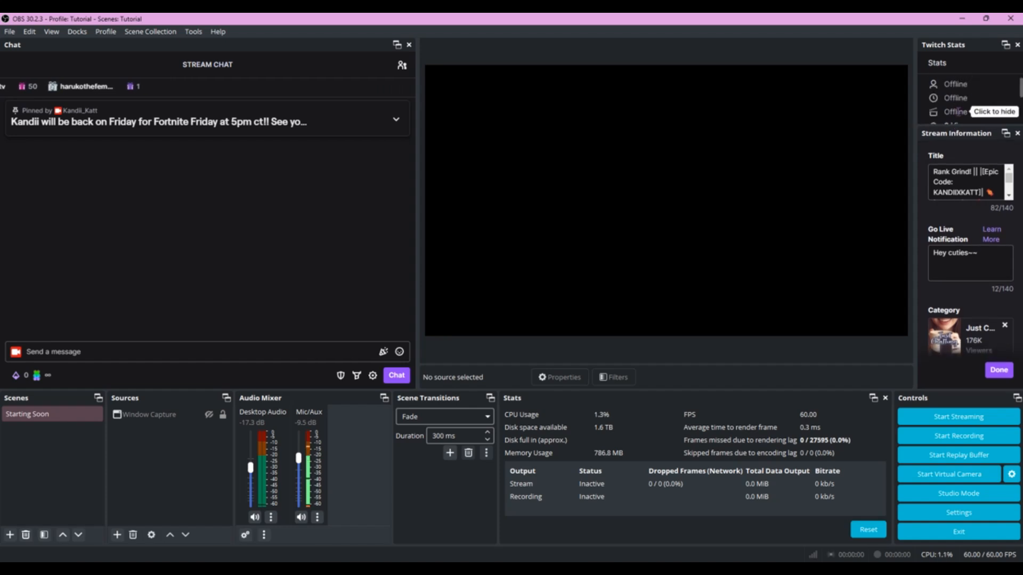
scroll(958, 113, "up", 1)
scroll(957, 111, "down", 1)
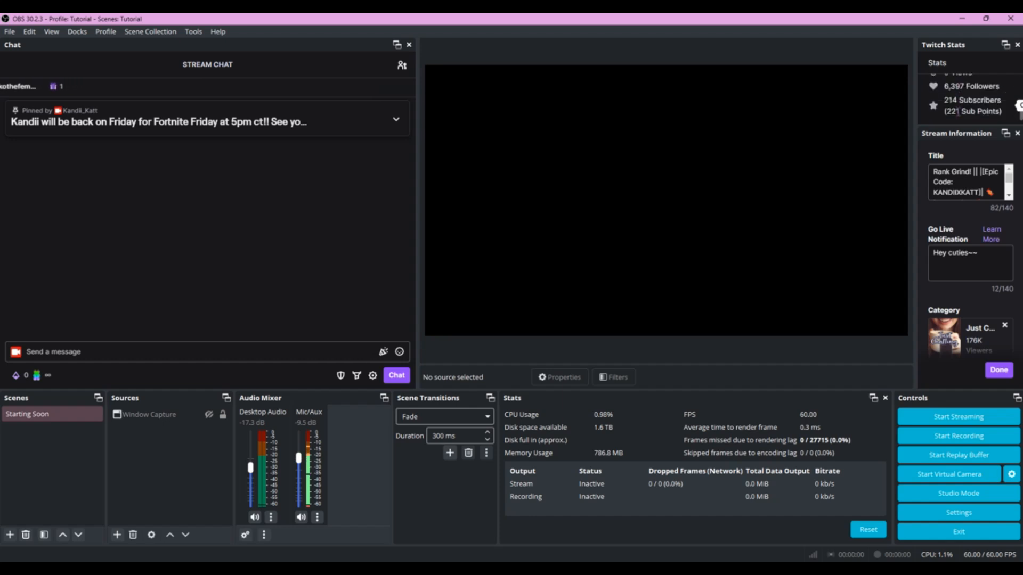
scroll(959, 114, "down", 2)
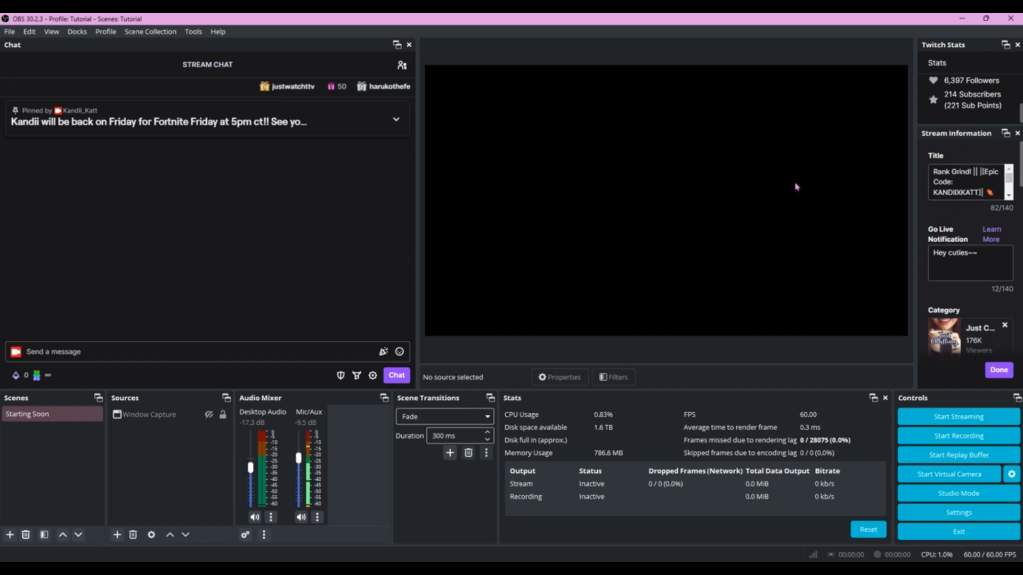
Step: Show the Twitch Activity Feed dock and attach it between the preview and Twitch Stats
left_click(77, 32)
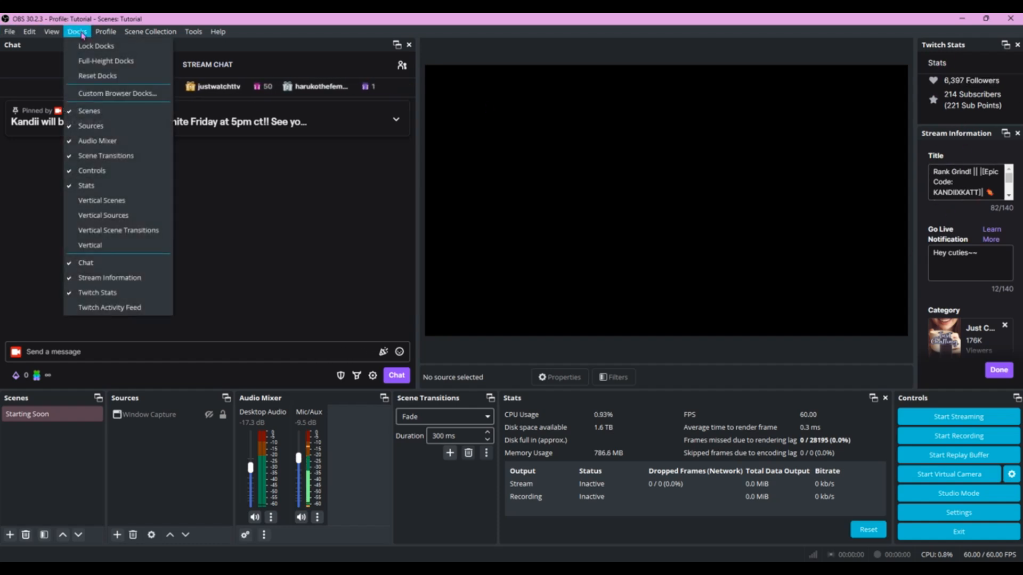
left_click(89, 309)
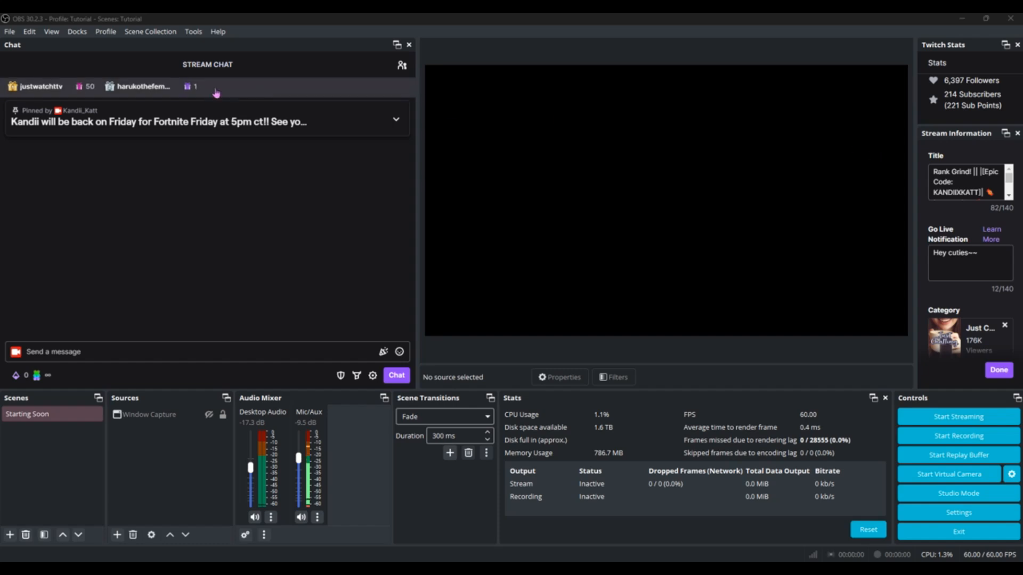
left_click(77, 32)
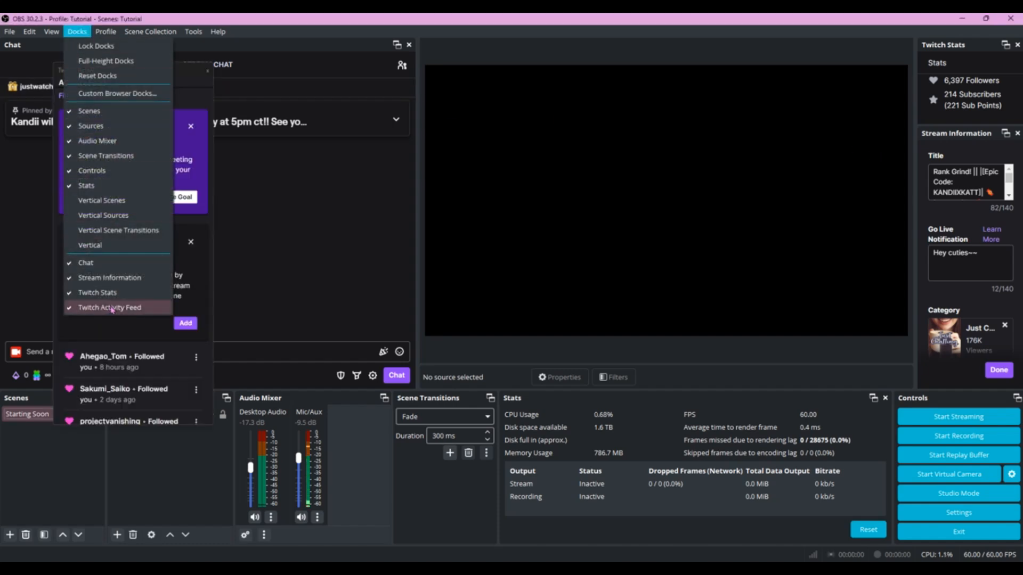
left_click(360, 252)
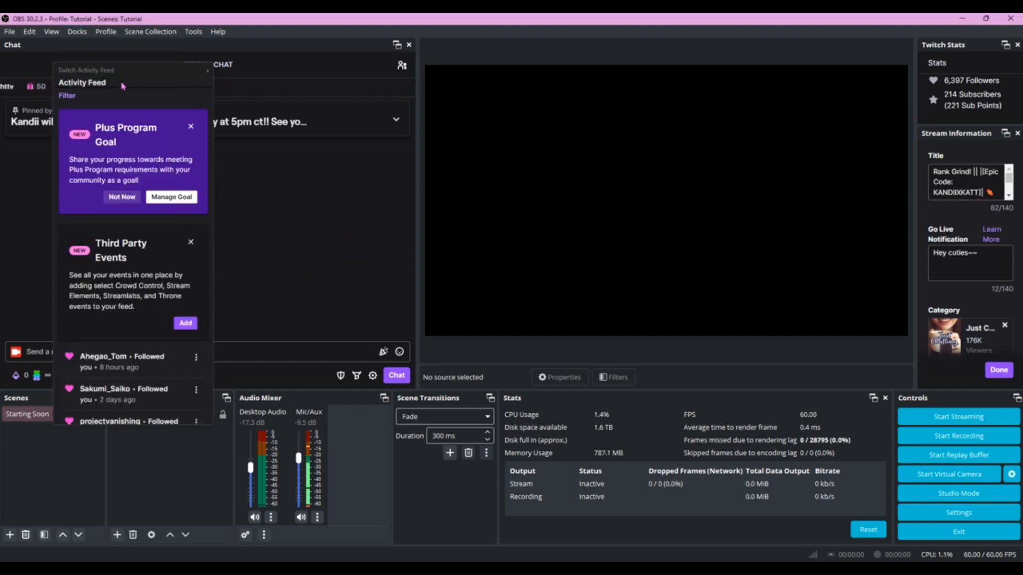
left_click_drag(125, 75, 926, 81)
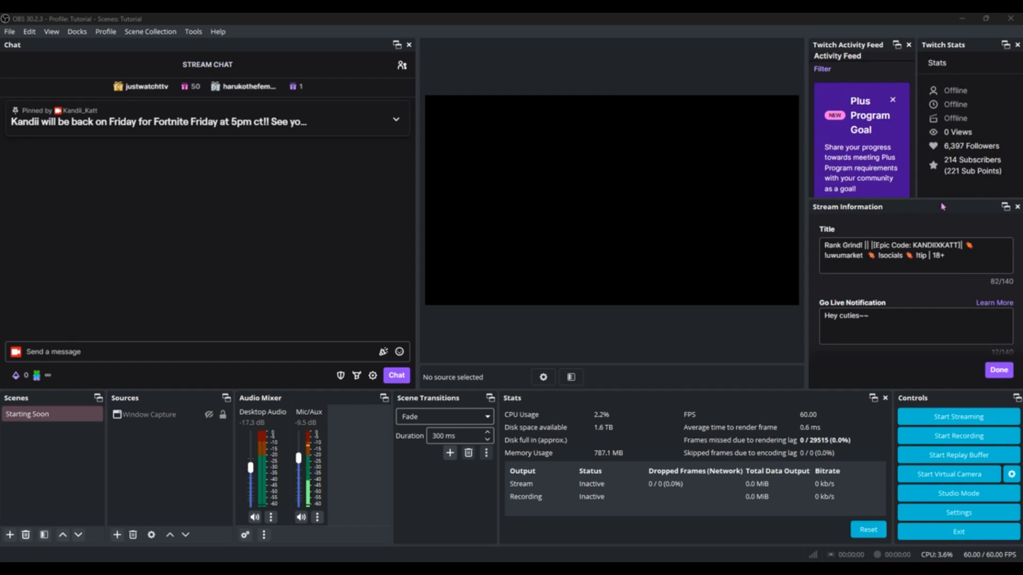
Step: Redock Stream Information directly below Twitch Stats, leaving the Activity Feed at full height, and enlarge Stream Information upward
left_click(1005, 207)
left_click_drag(422, 118, 971, 363)
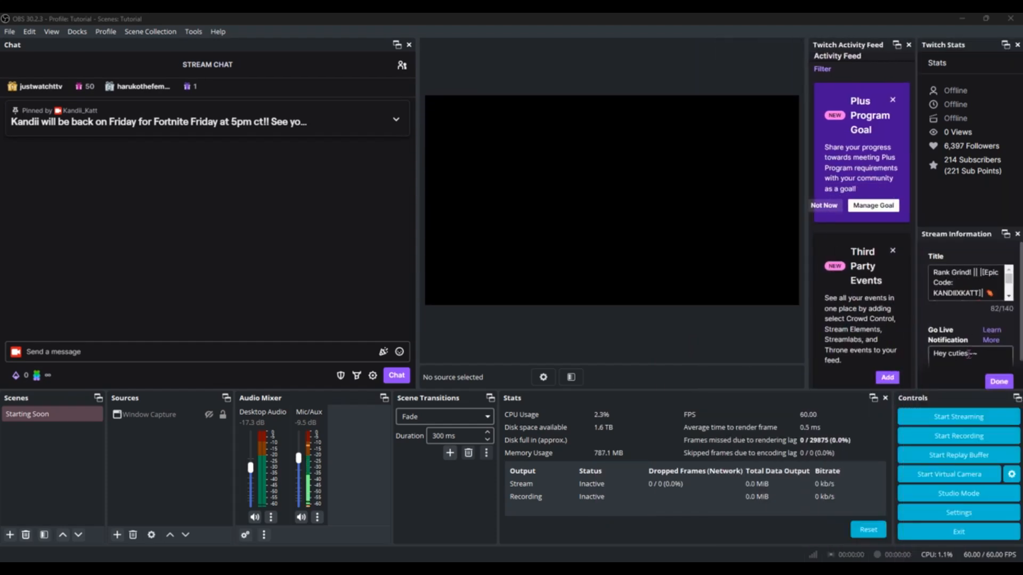
left_click_drag(953, 225, 957, 118)
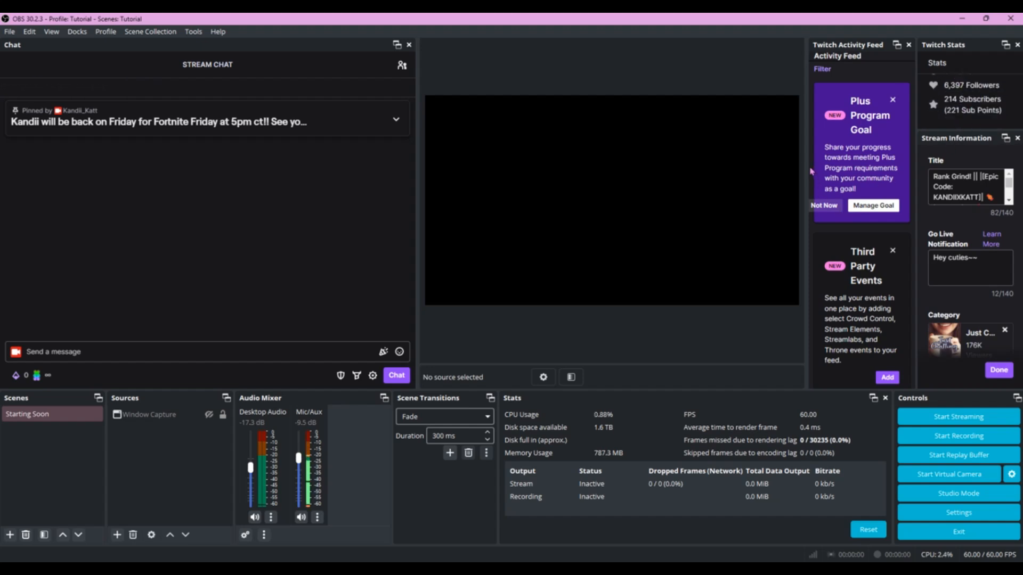
Step: Try a wider Twitch Activity Feed, restore its narrow width, and dismiss its Plus Program Goal and Third Party Events cards
left_click_drag(811, 171, 606, 156)
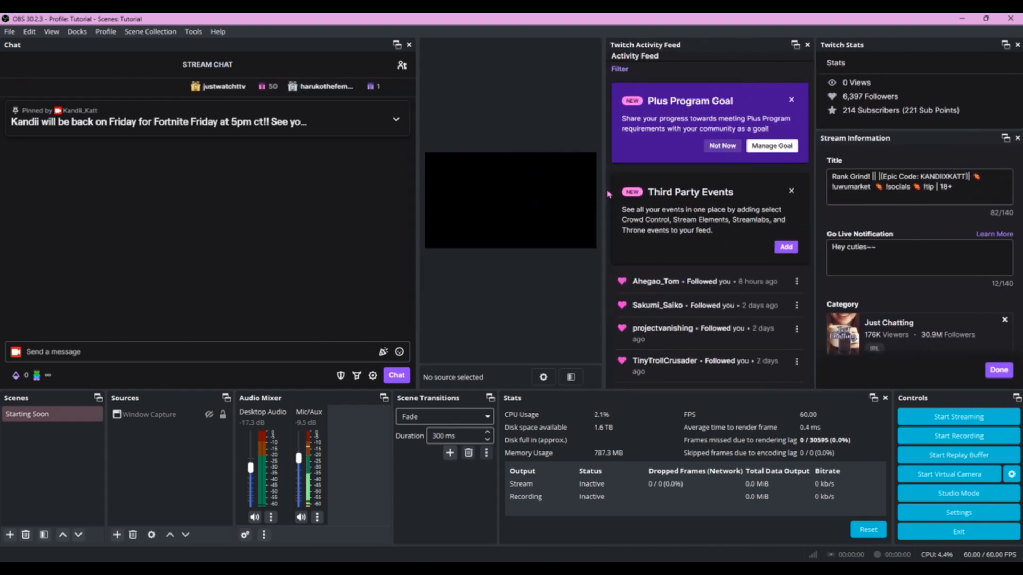
left_click_drag(604, 192, 835, 174)
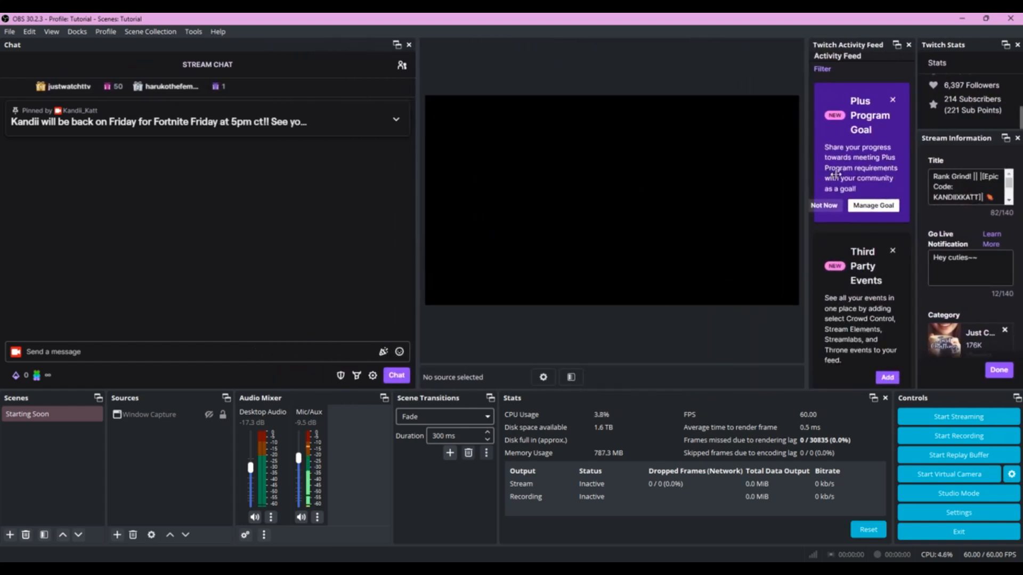
left_click(829, 206)
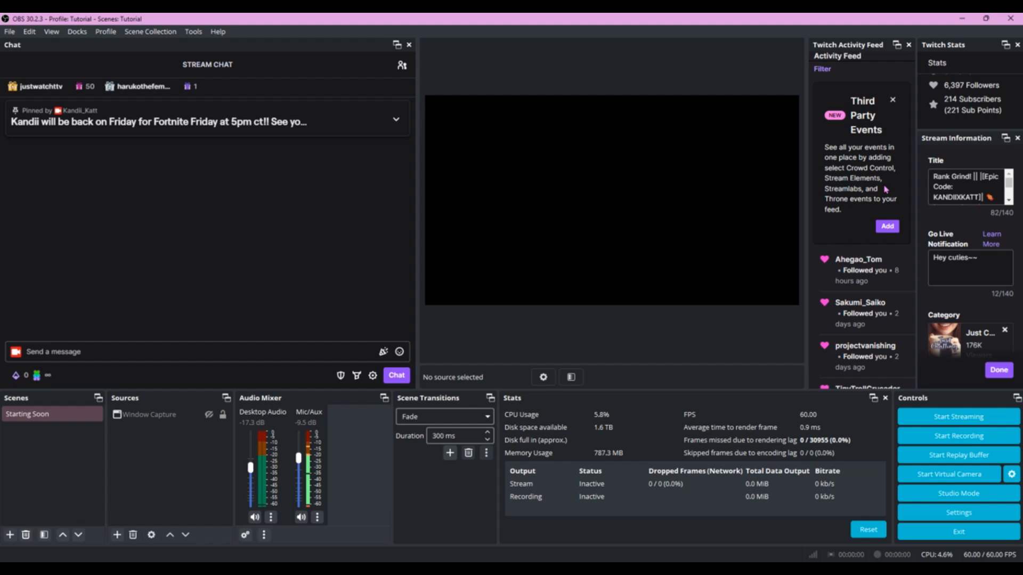
left_click(893, 100)
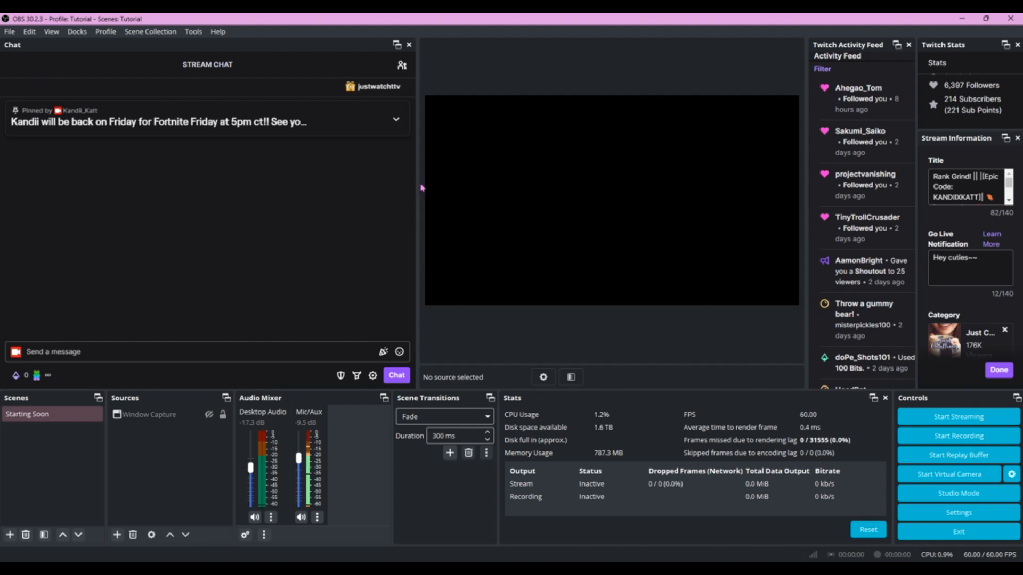
Step: Narrow the Chat dock to a slim column, and turn Studio Mode on and off to examine its preview, program and transition controls
left_click_drag(413, 180, 31, 141)
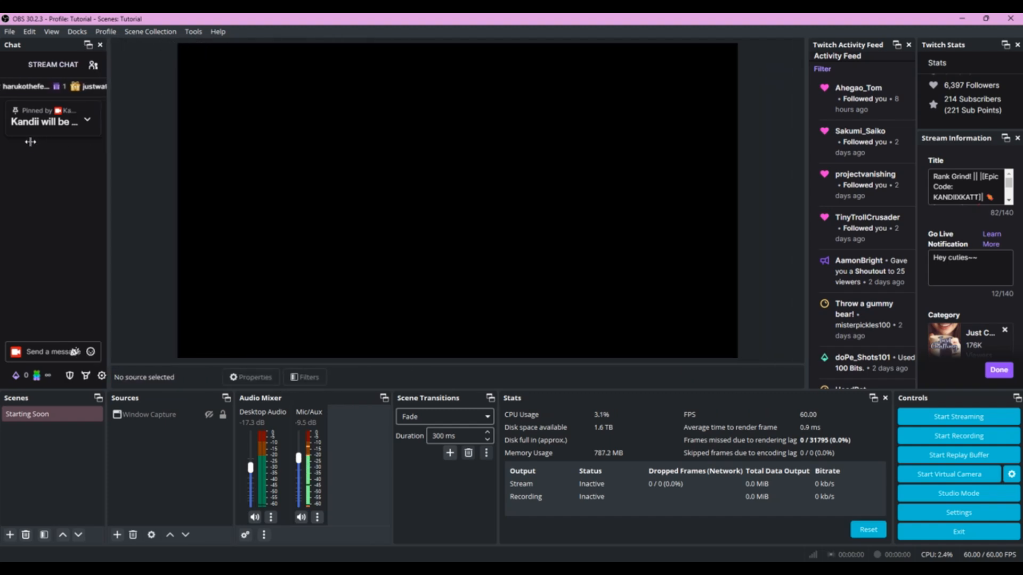
left_click(938, 495)
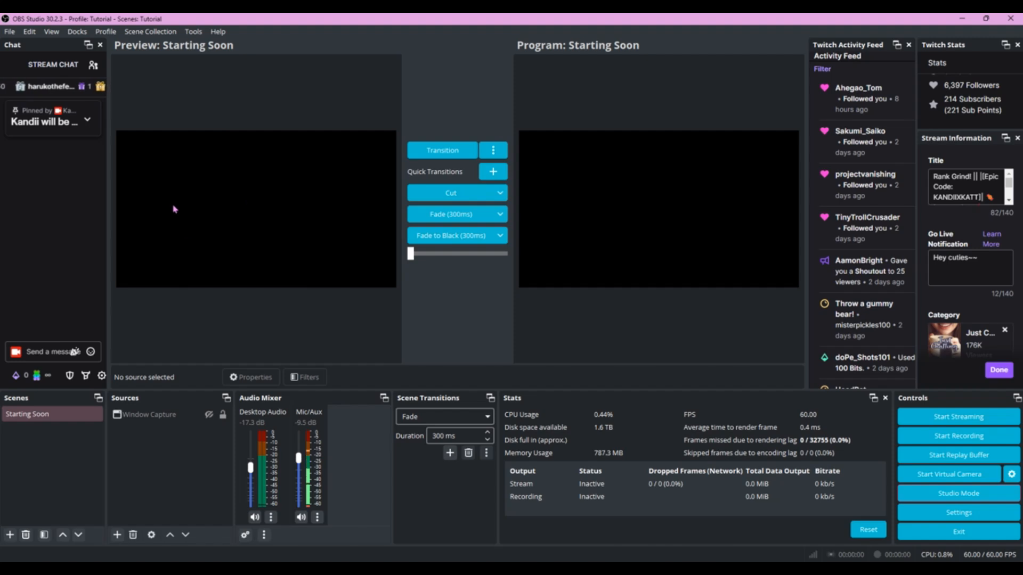
left_click(126, 421)
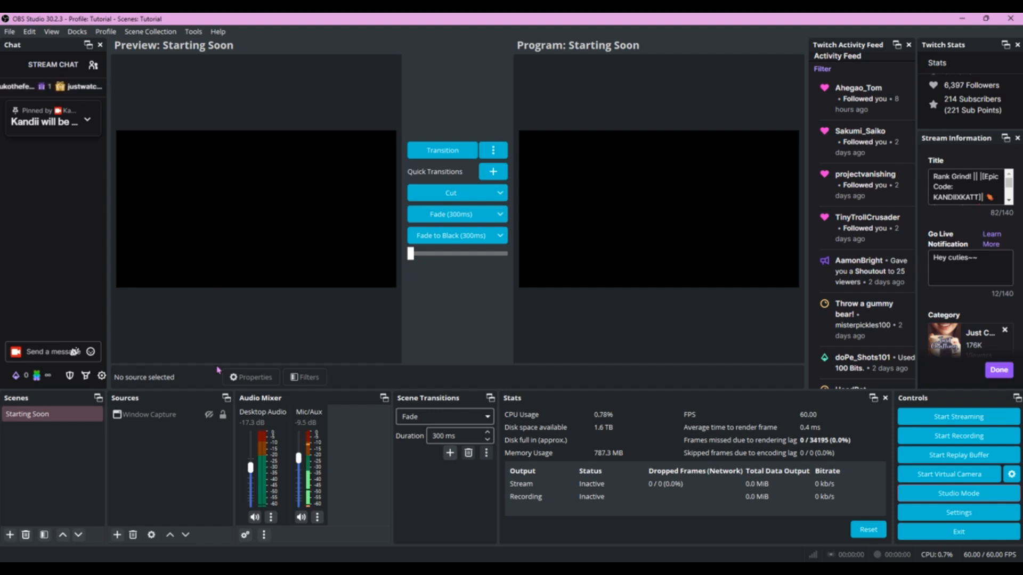
left_click(192, 416)
left_click(222, 317)
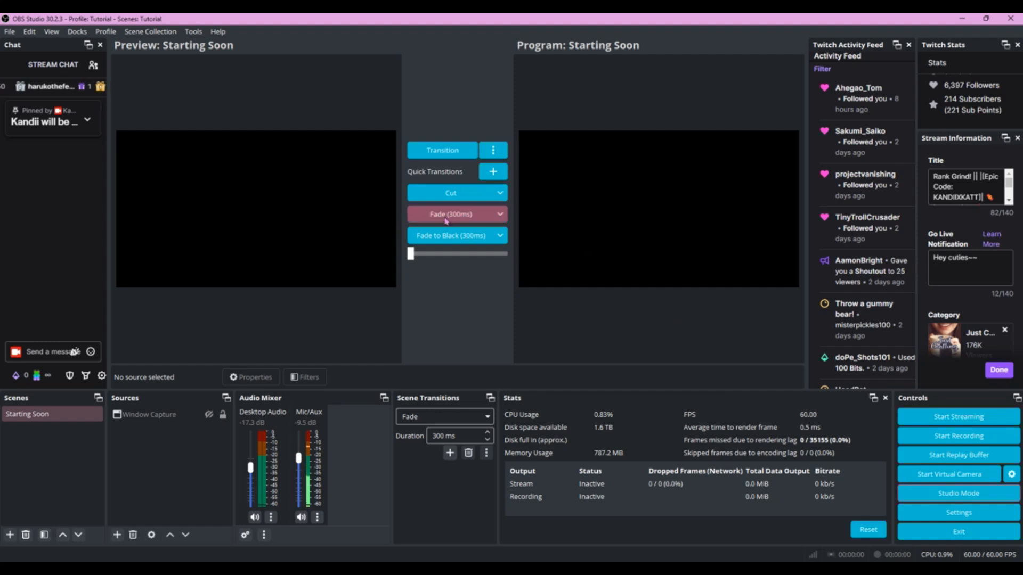
left_click(931, 498)
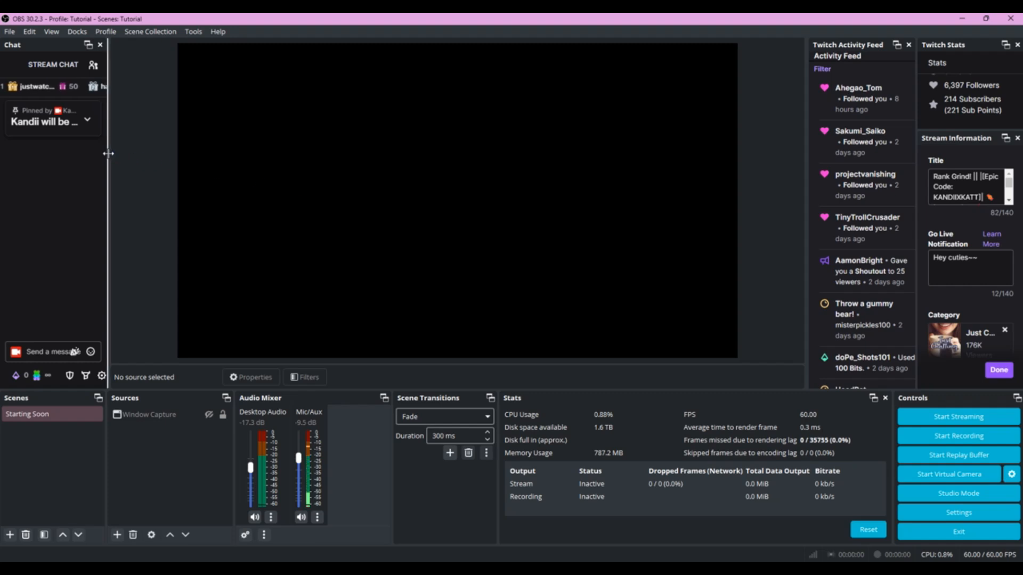
Step: Widen the Chat dock moderately beside the preview, and widen the Sources and Scenes docks below it
left_click_drag(110, 158, 259, 159)
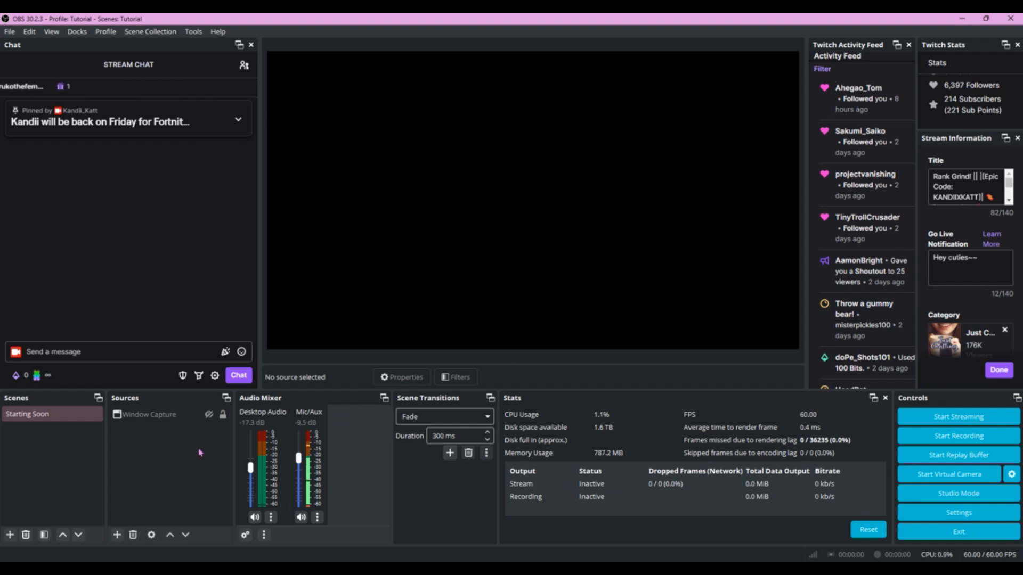
left_click_drag(233, 449, 288, 455)
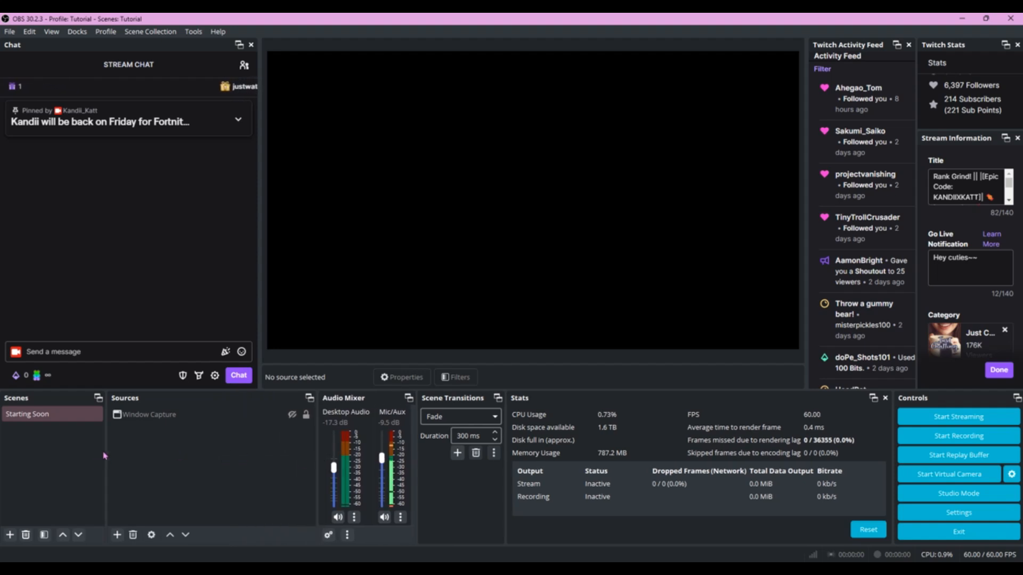
left_click_drag(105, 456, 159, 455)
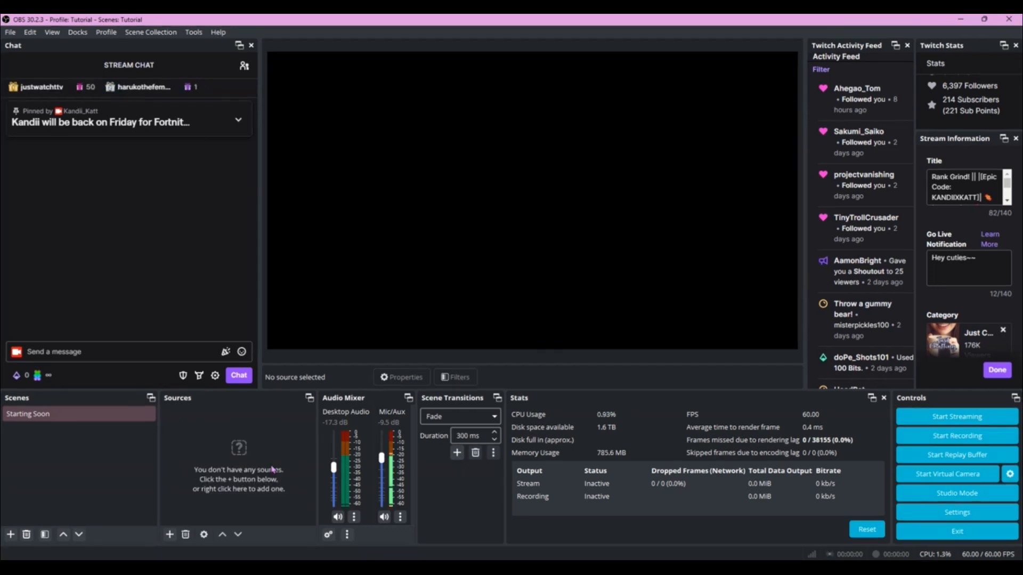
Step: Open the Starting Soon scene's name for renaming and keep it as Starting Soon
left_click(9, 420)
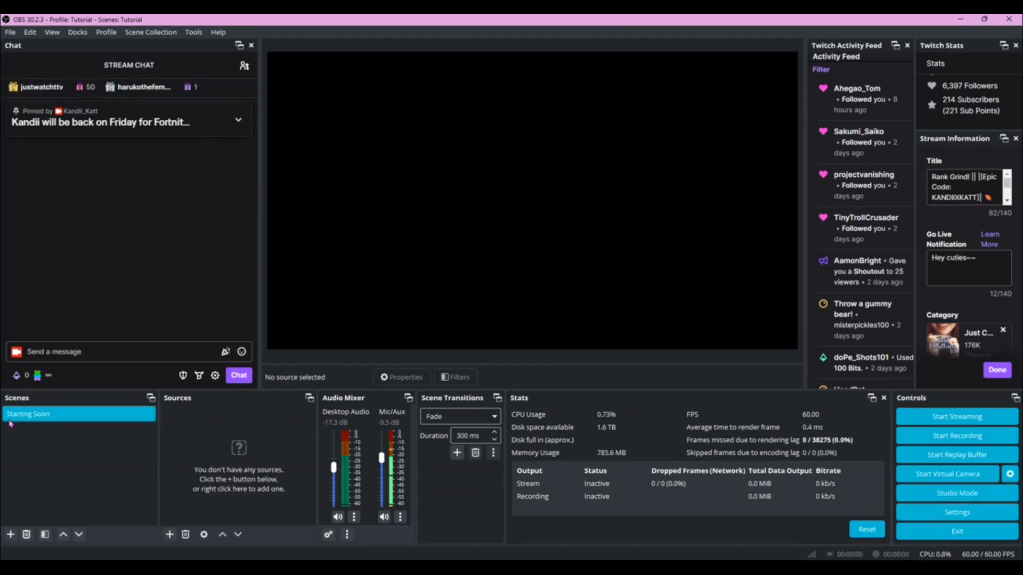
right_click(68, 418)
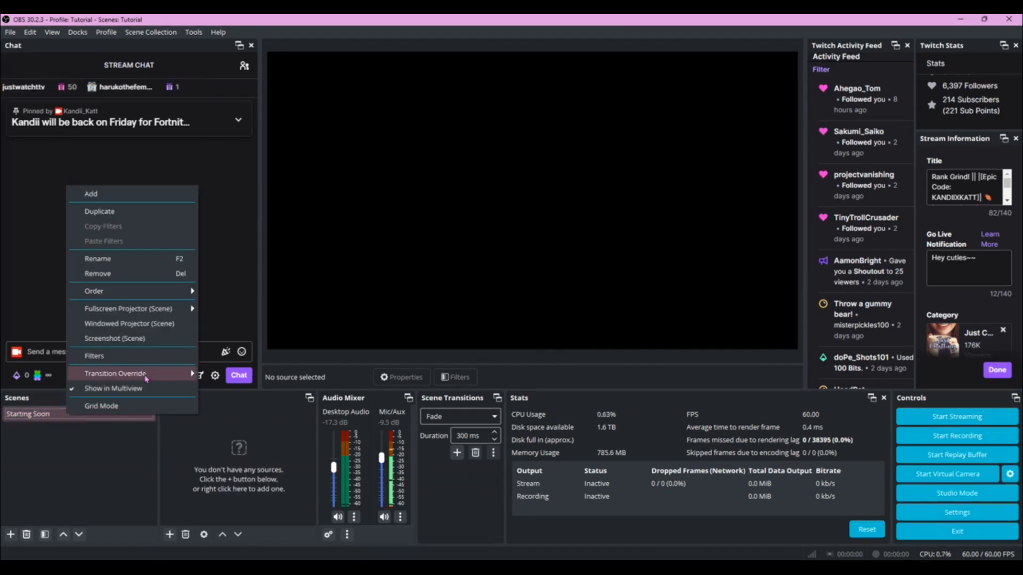
left_click(126, 259)
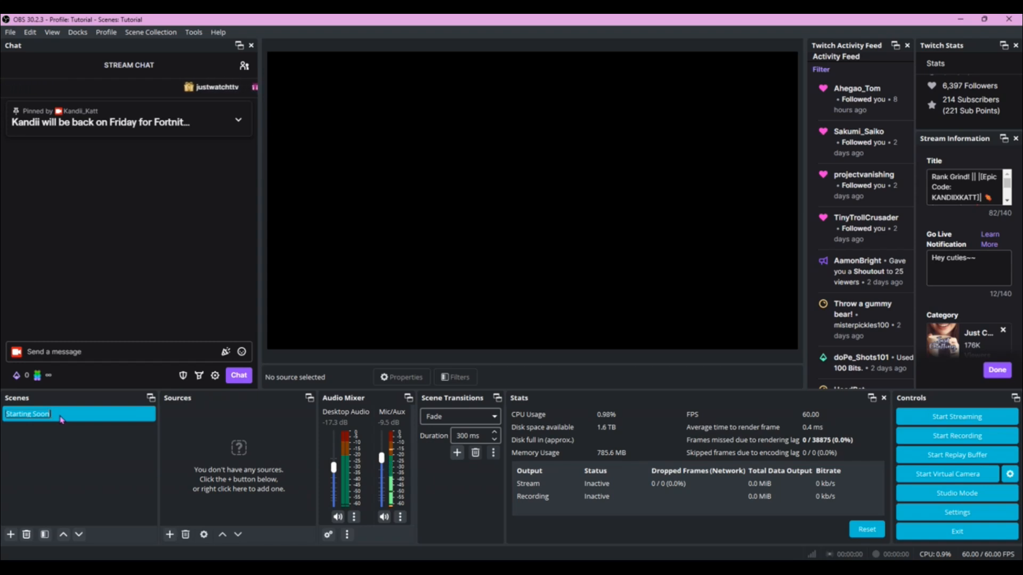
key("Return")
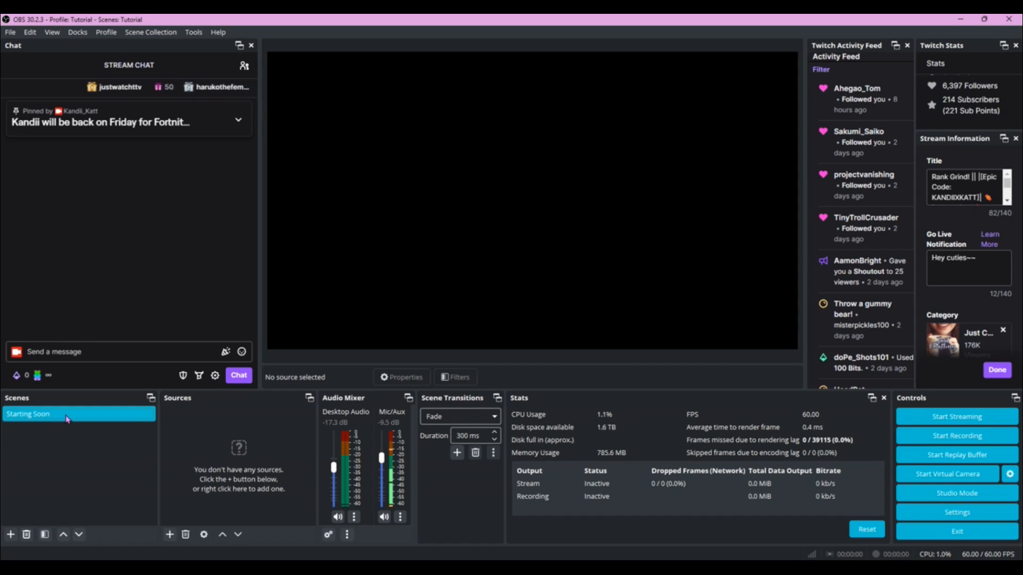
left_click(211, 436)
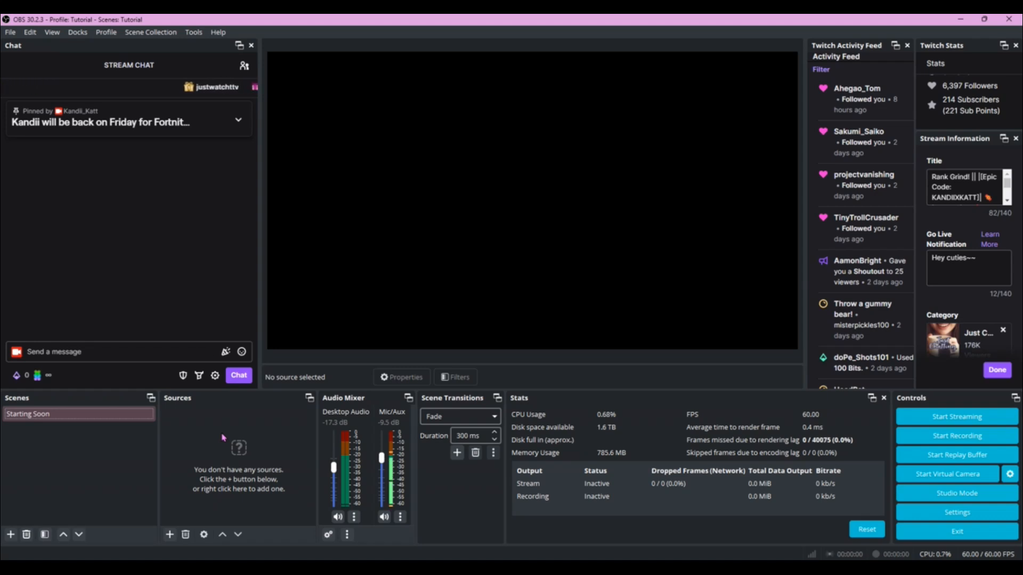
left_click(117, 415)
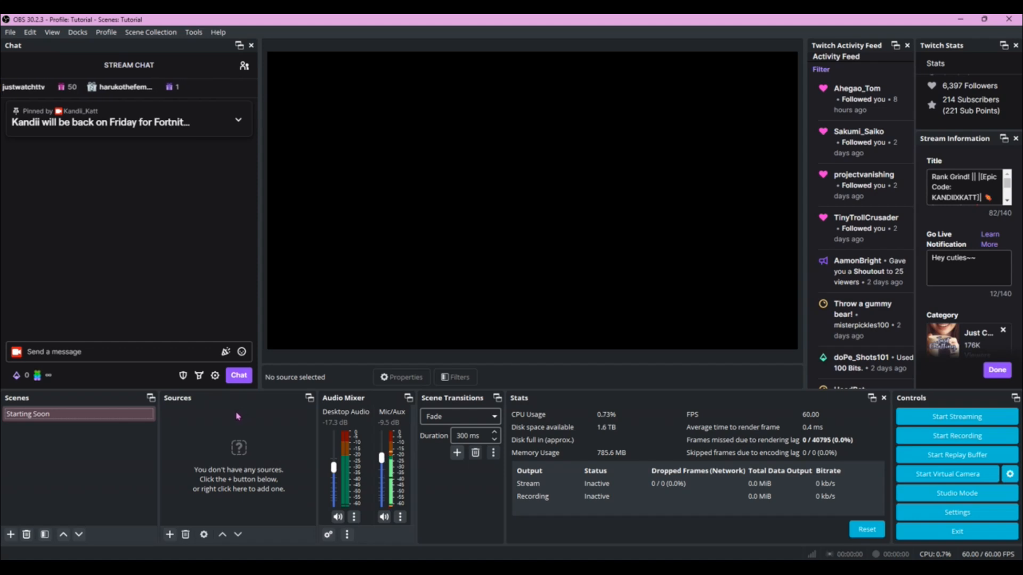
Step: Add a new visible Media Source to the Starting Soon scene, keeping the default name Media Source
left_click(169, 534)
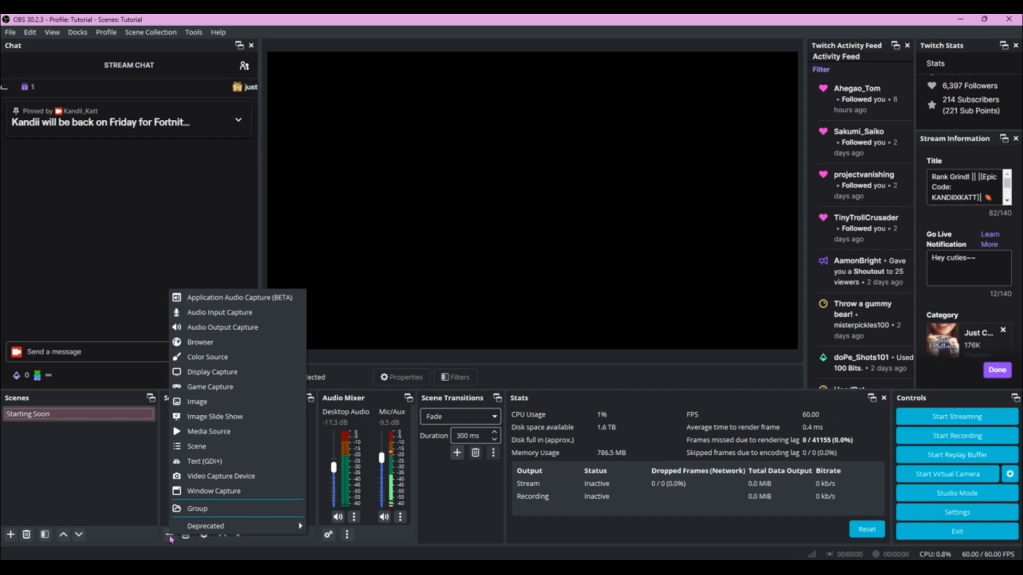
left_click(208, 431)
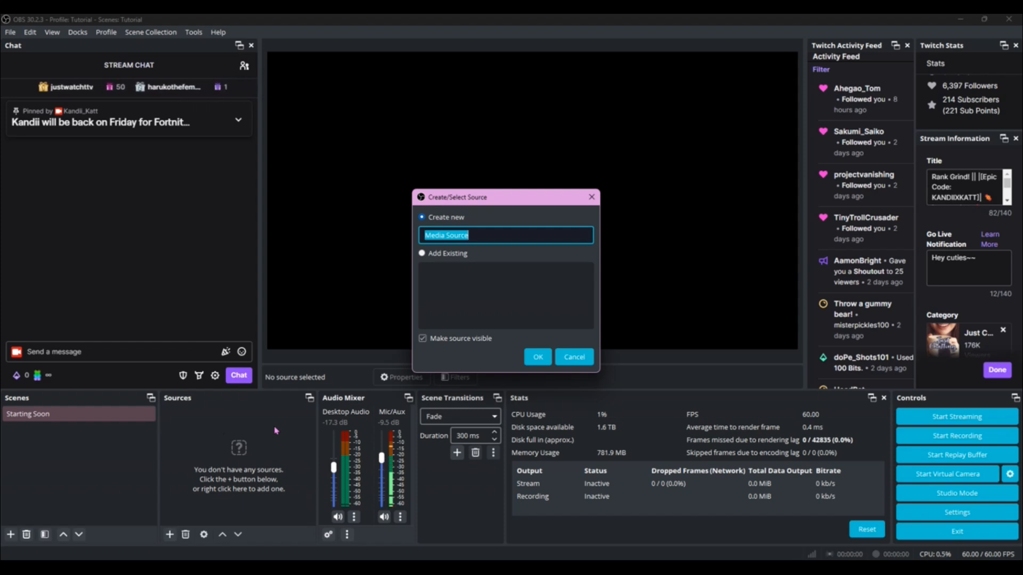
left_click(537, 358)
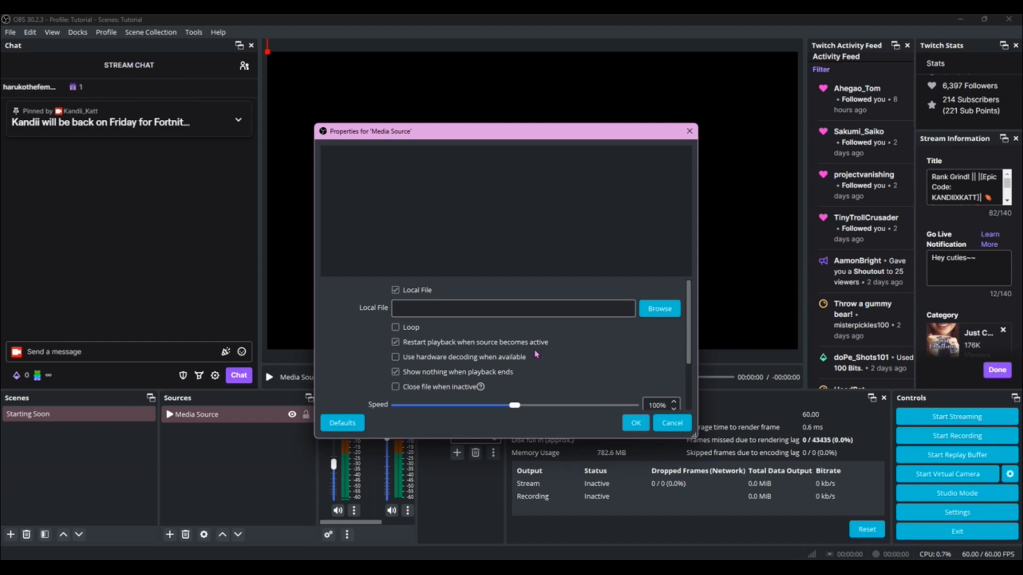
Step: Load the starting video from the New Stream Assets folder as the Media Source's local file
left_click(648, 316)
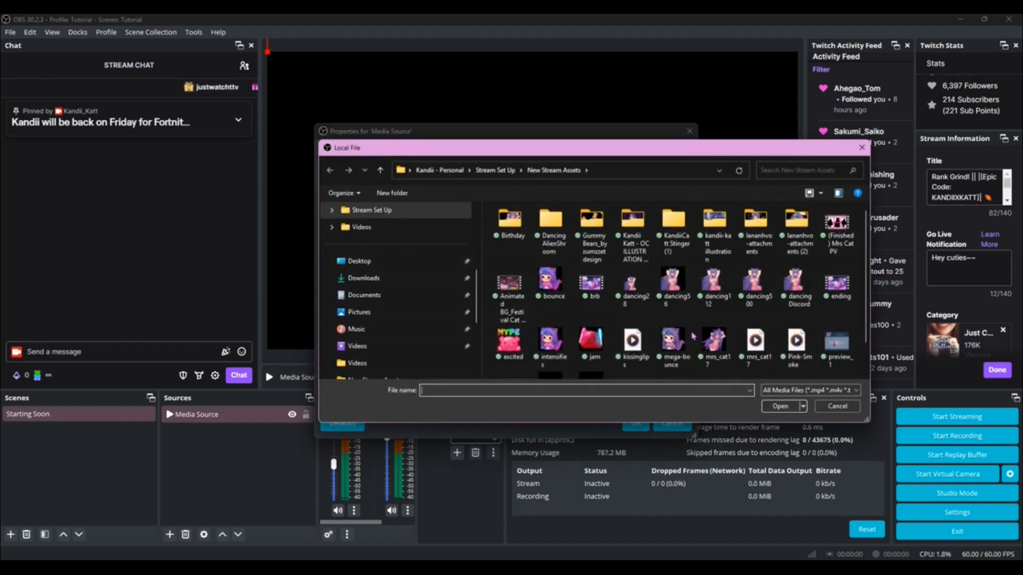
scroll(702, 353, "down", 1)
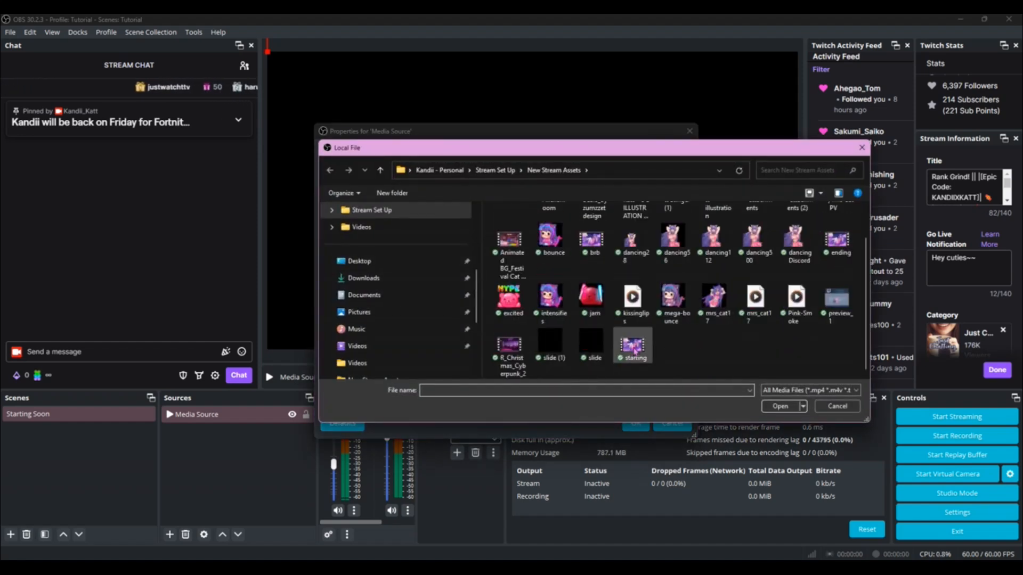
left_click(633, 347)
left_click(780, 408)
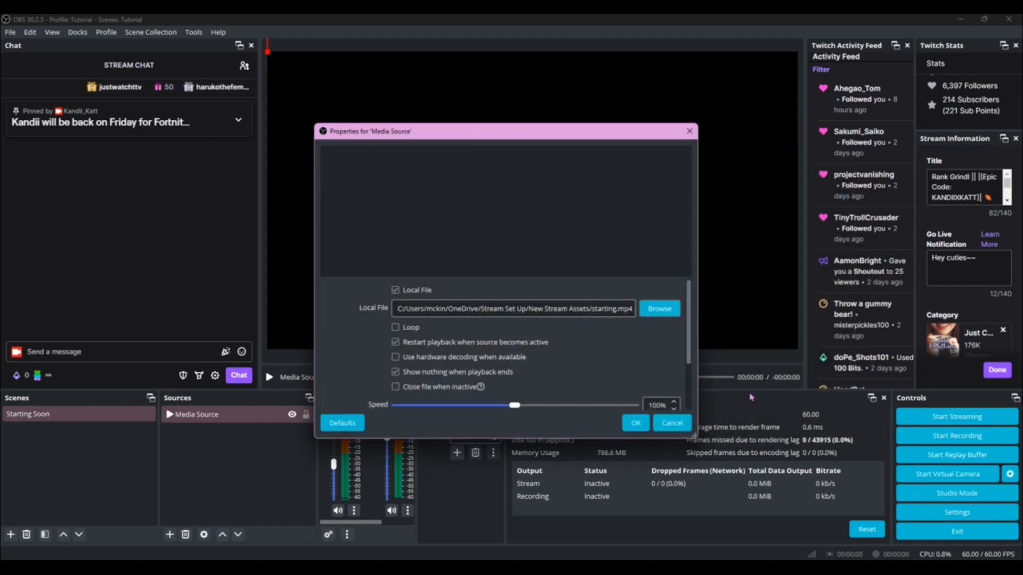
Step: Turn on Loop and Close file when inactive for the Media Source, accept its properties, and lock the source
left_click(408, 330)
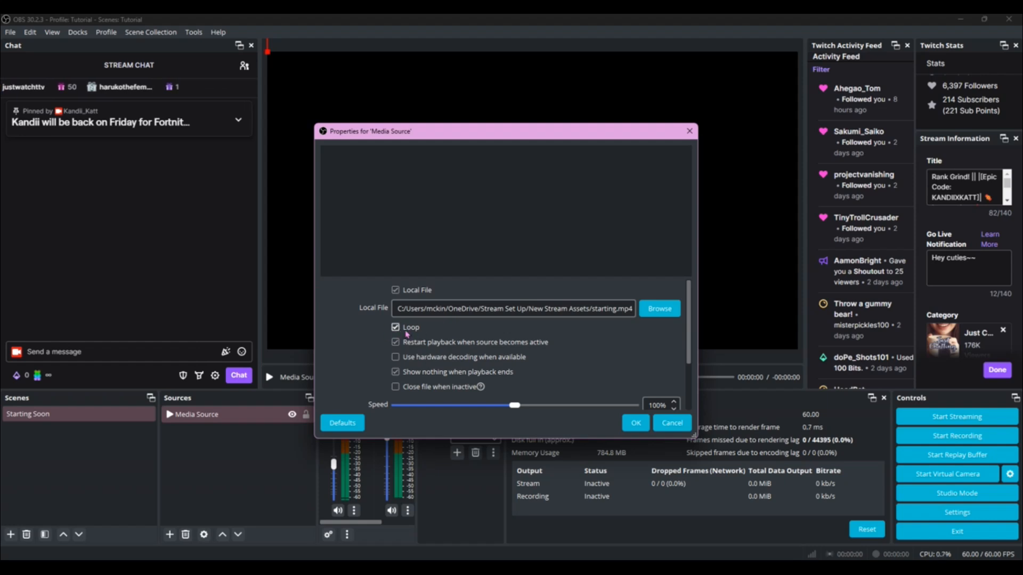
left_click(395, 387)
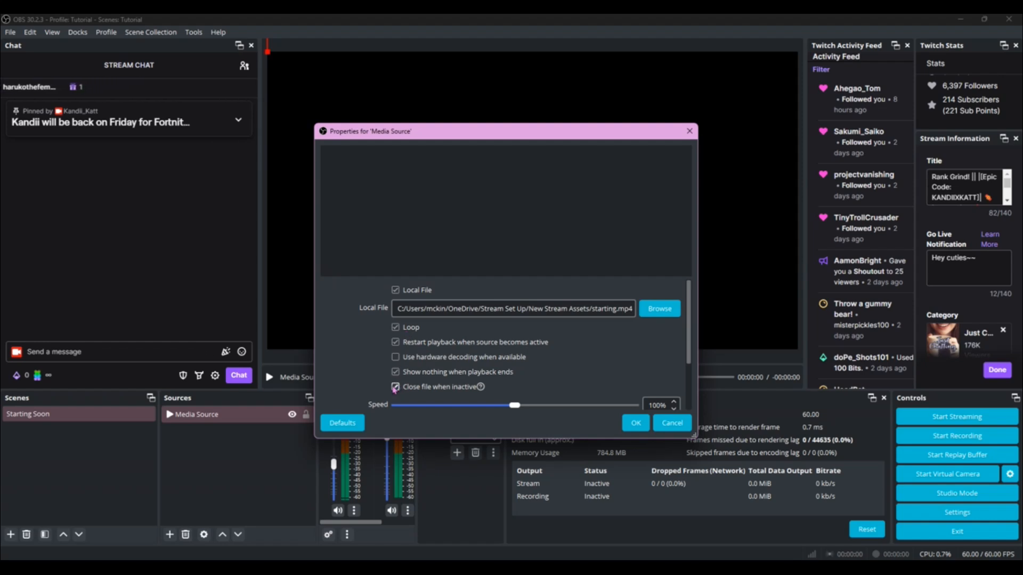
left_click(635, 423)
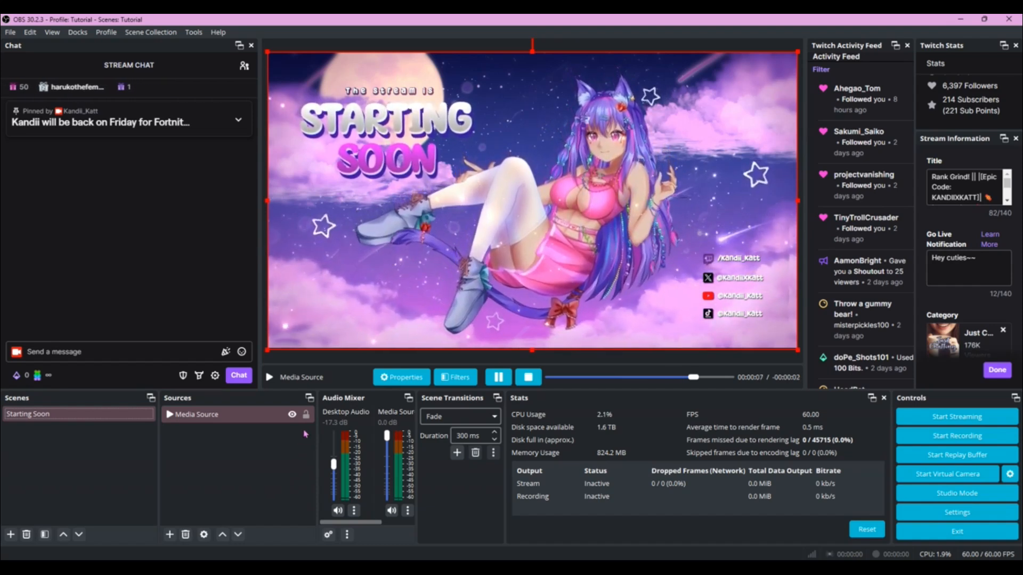
left_click(305, 415)
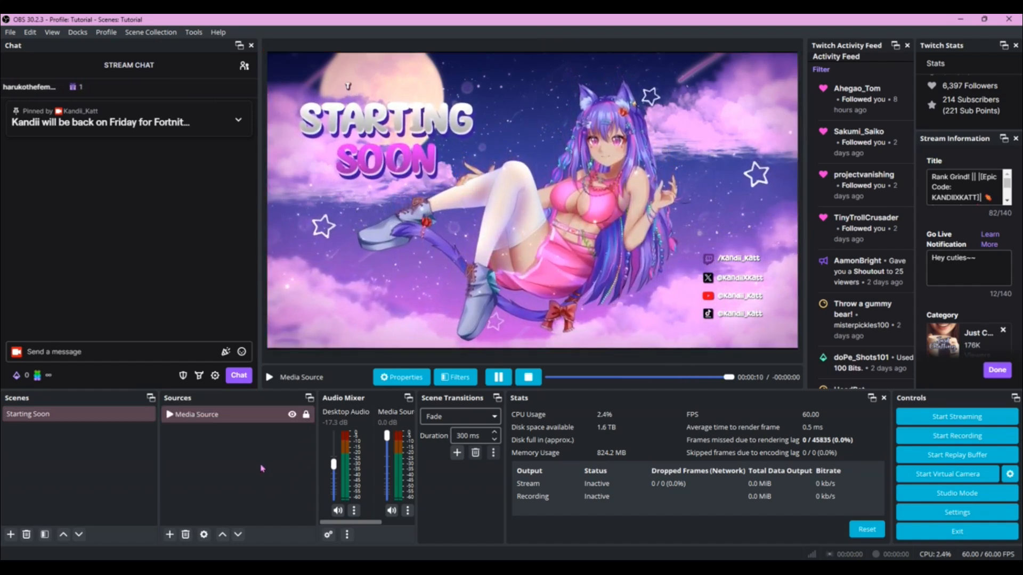
Step: Add a new scene named Just Chatting
left_click(64, 415)
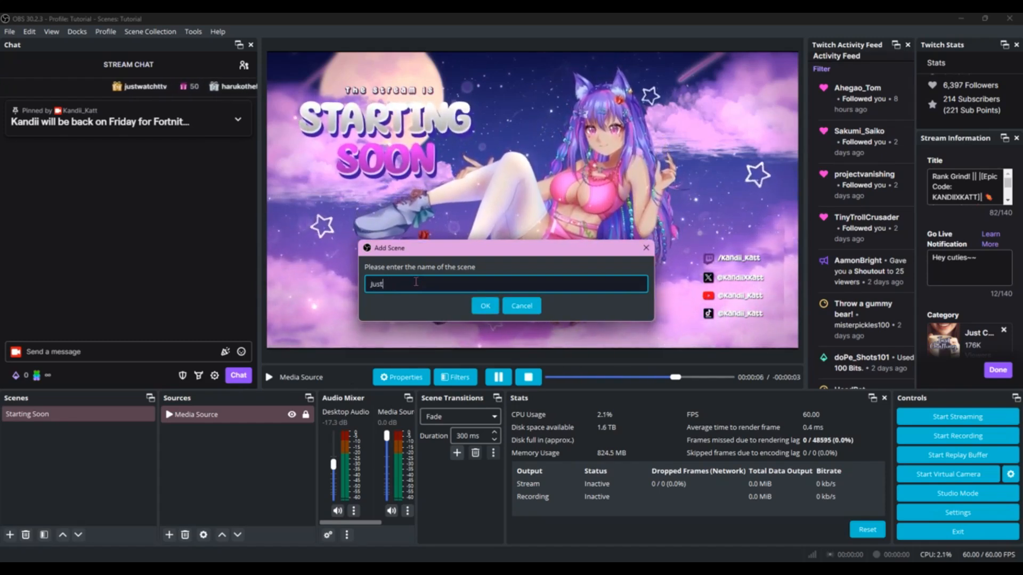
type("tting")
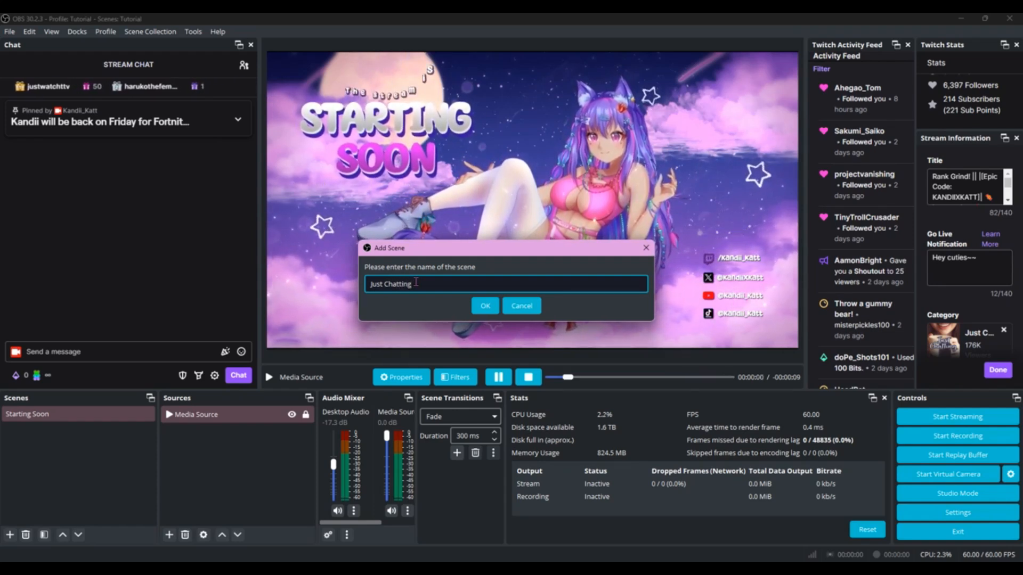
left_click(480, 306)
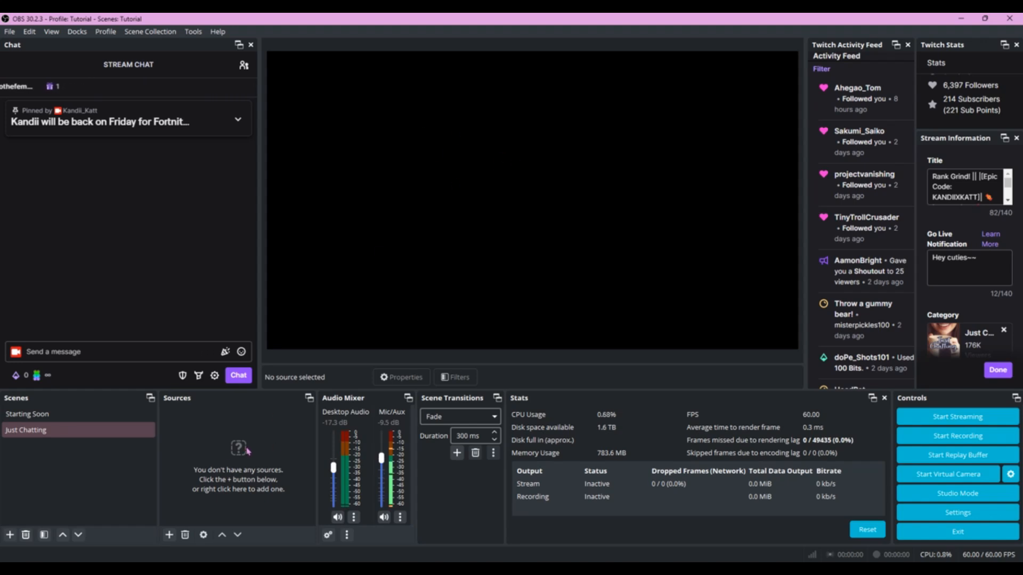
Step: Add a new visible Media Source named Bedroom to the Just Chatting scene
left_click(169, 534)
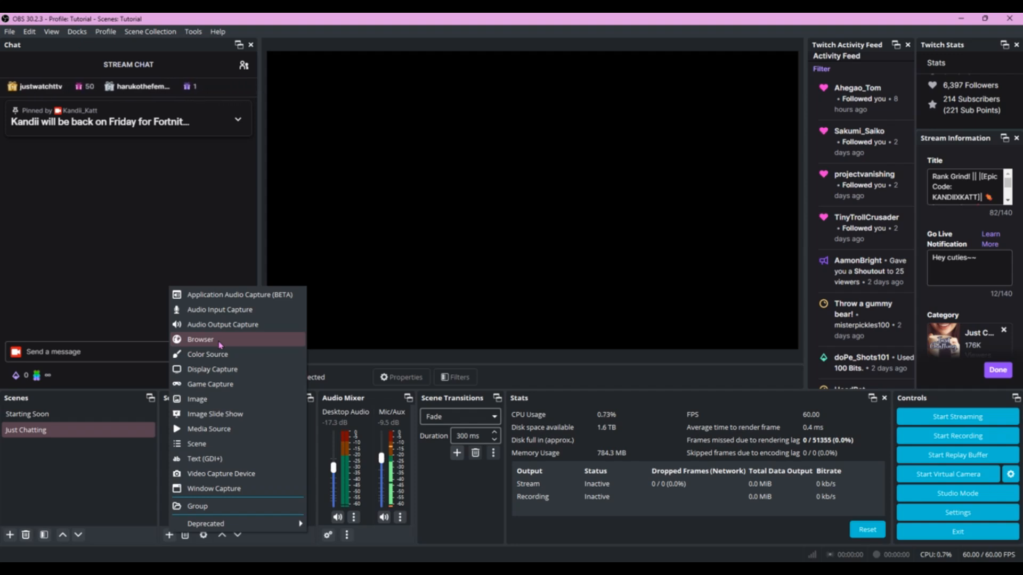
left_click(209, 429)
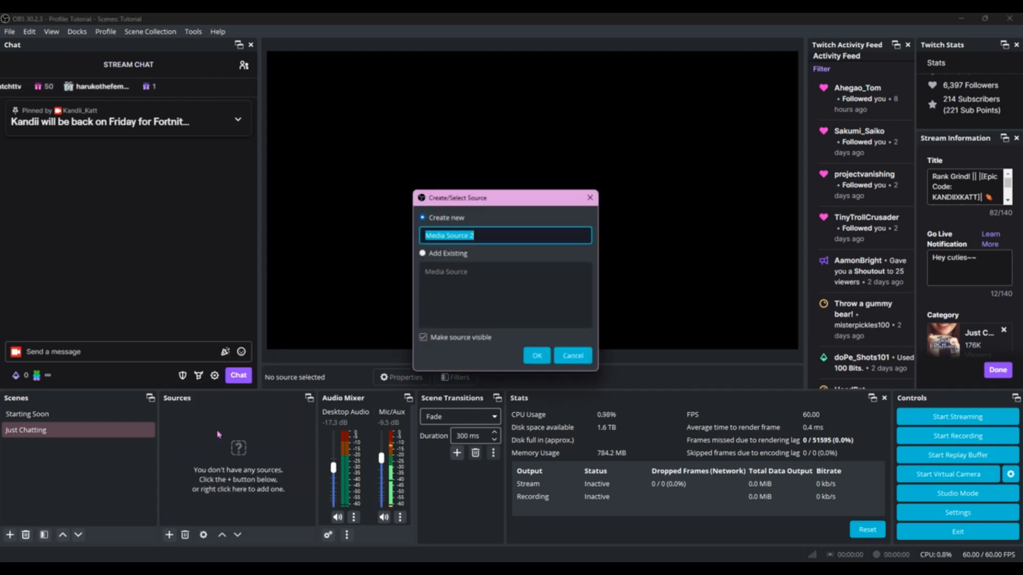
key("BackSpace")
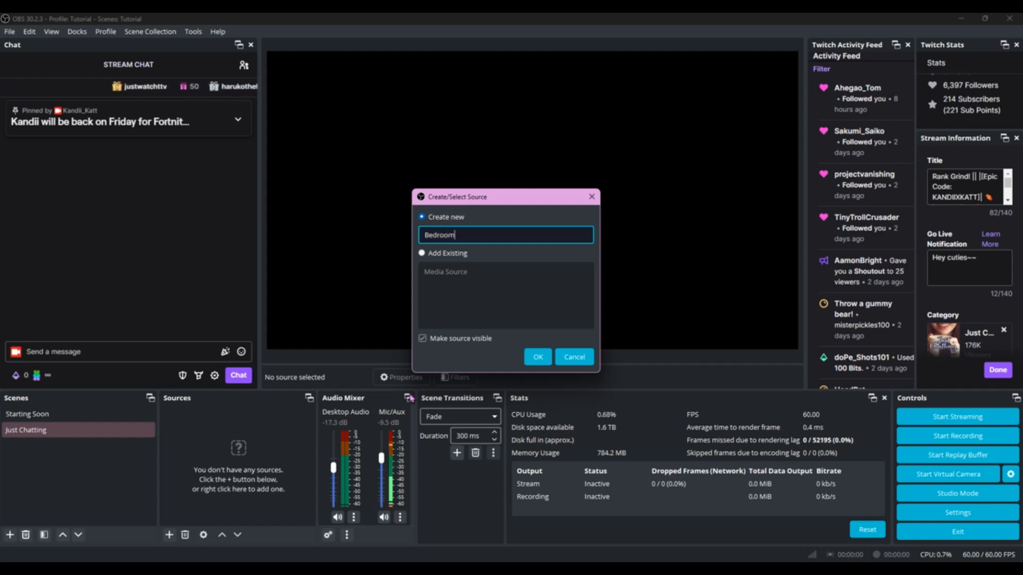
left_click(538, 357)
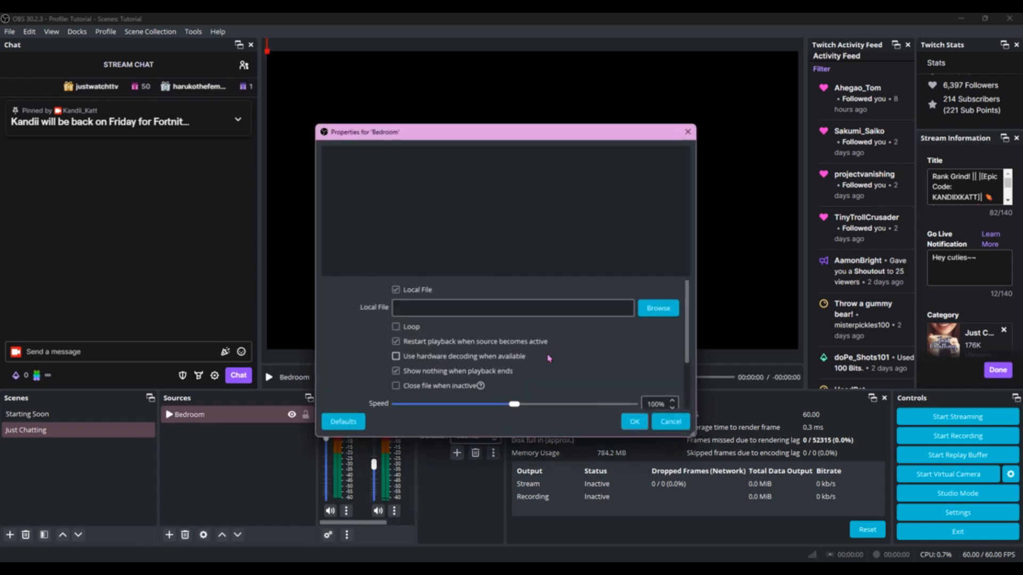
Step: Load Animated BG_Festival Cat Girl Bedroom REV0.mp4 as the Bedroom source's local file, with Loop turned on
left_click(657, 309)
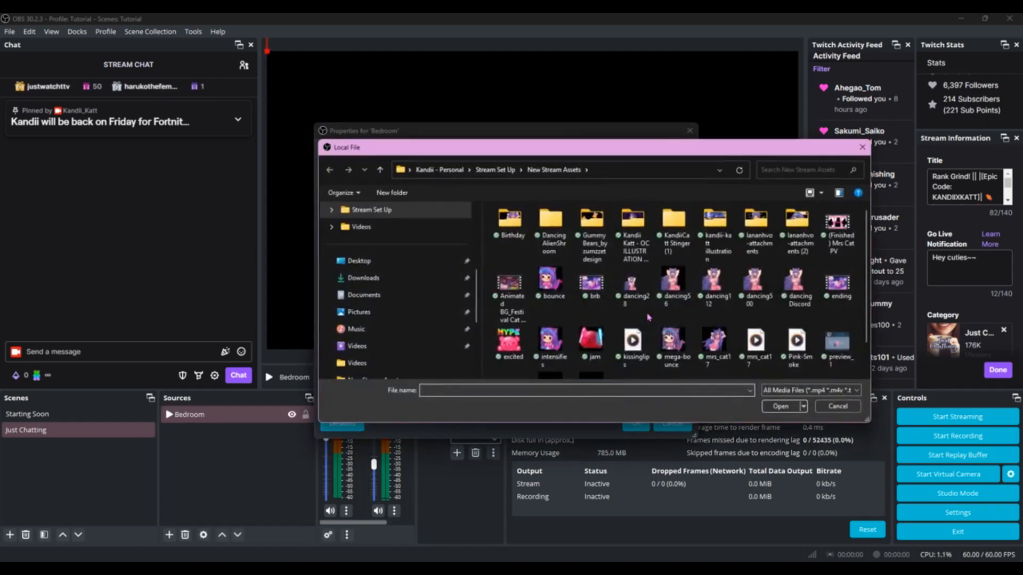
left_click(510, 293)
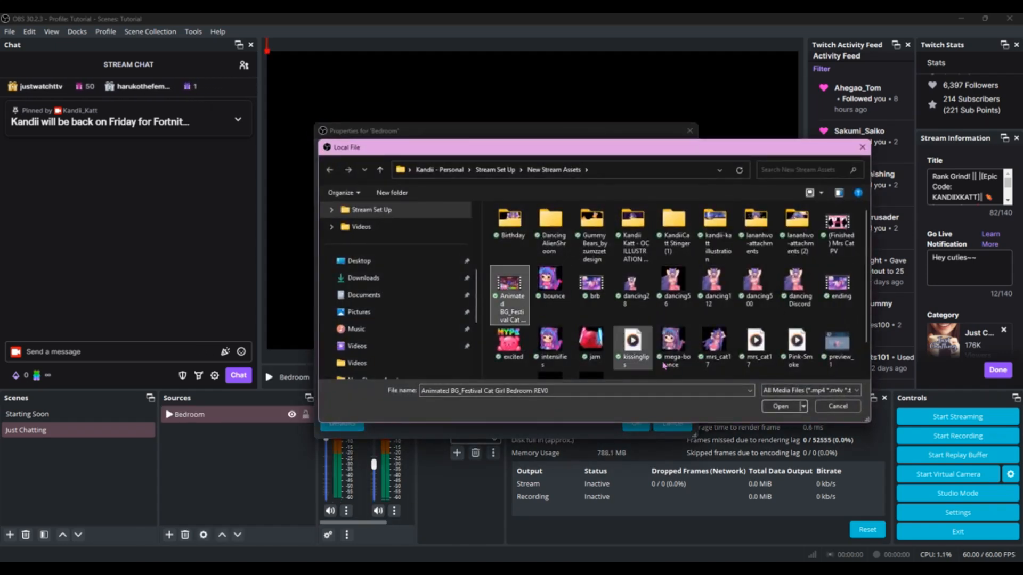
left_click(779, 407)
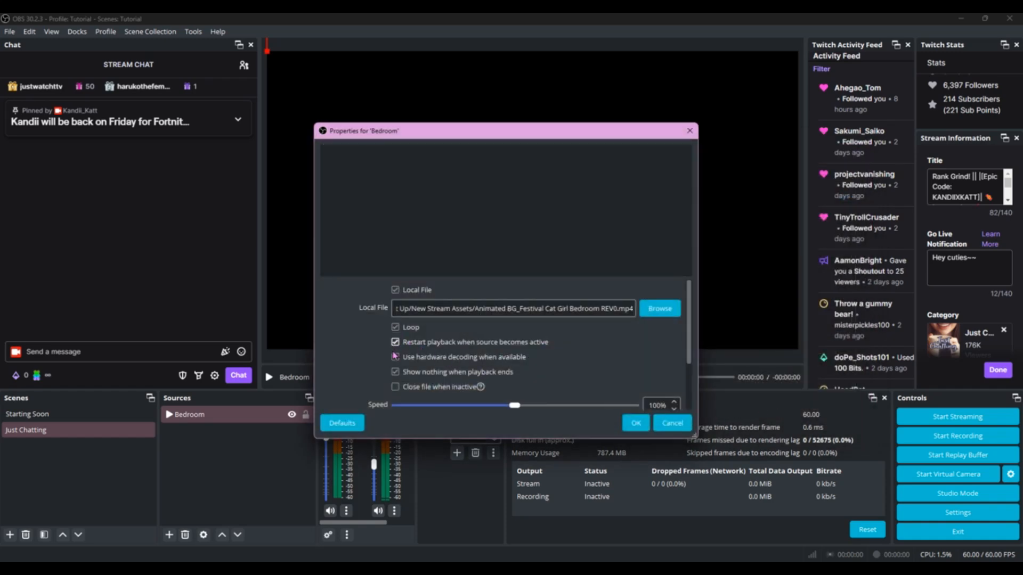
left_click(635, 423)
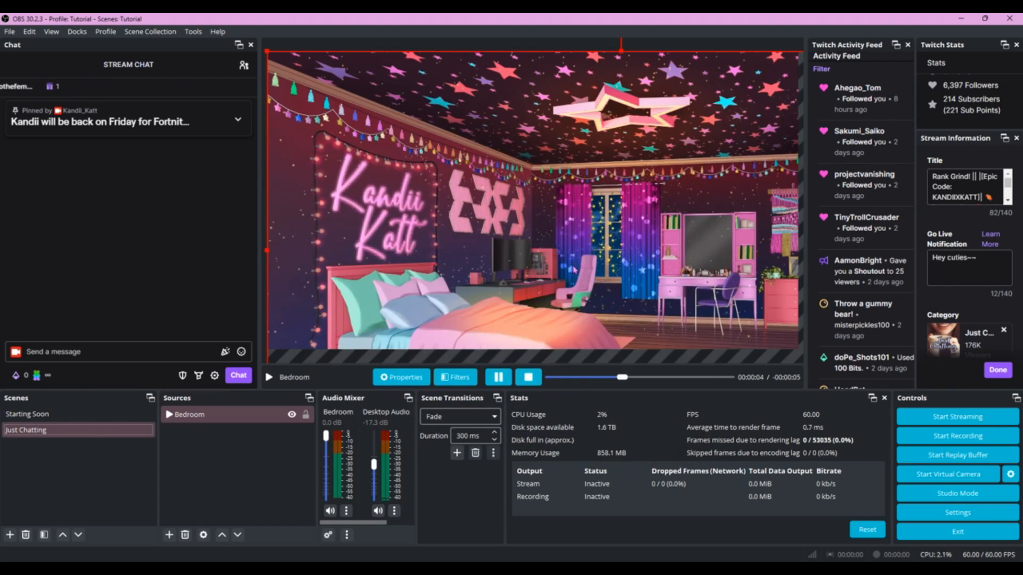
Step: Move and scale the Bedroom background until it fills the whole canvas, and lock it in place
left_click_drag(574, 270, 599, 170)
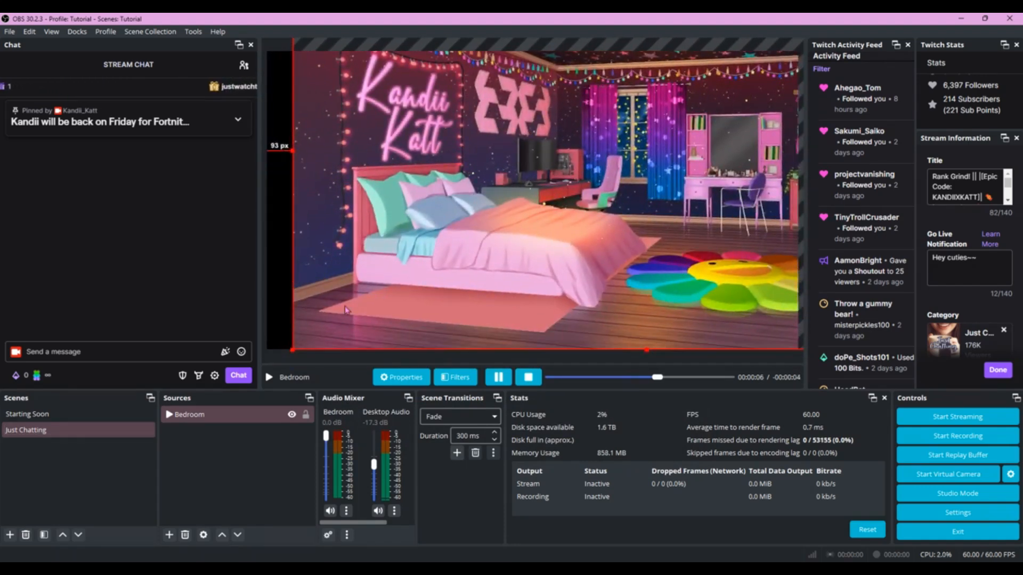
left_click_drag(293, 350, 266, 350)
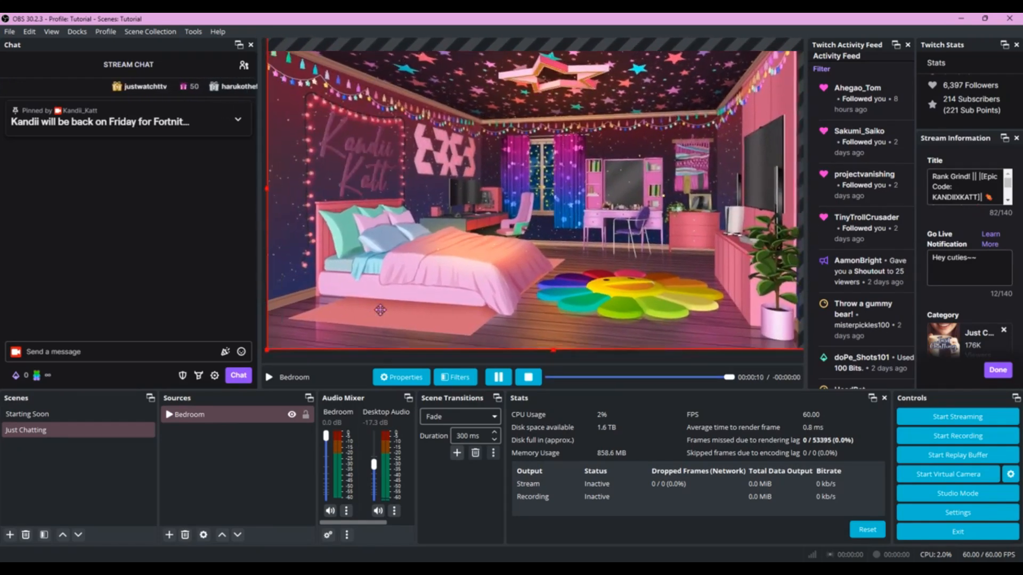
left_click_drag(379, 310, 393, 290)
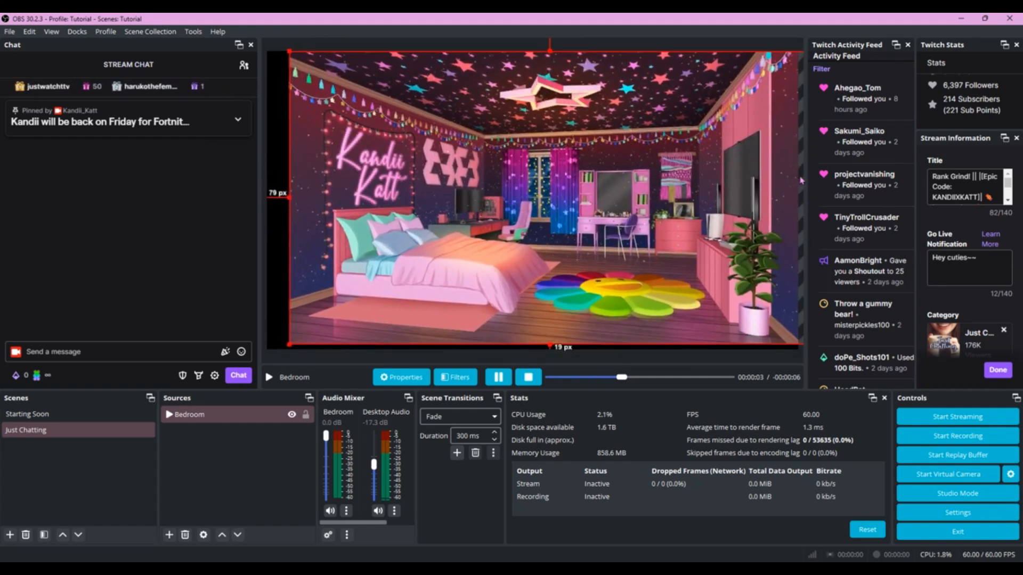
left_click_drag(756, 181, 733, 182)
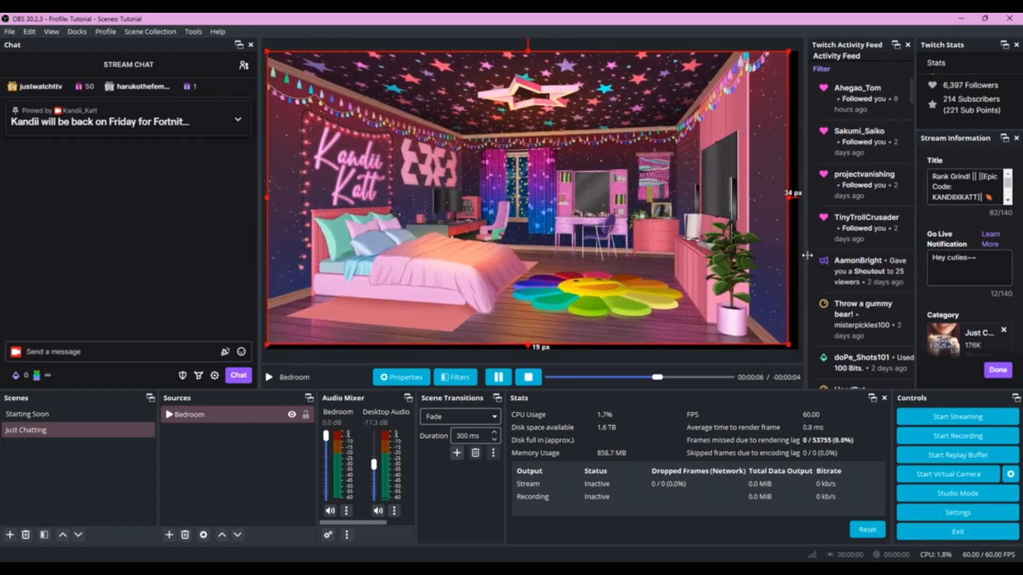
left_click_drag(788, 344, 794, 347)
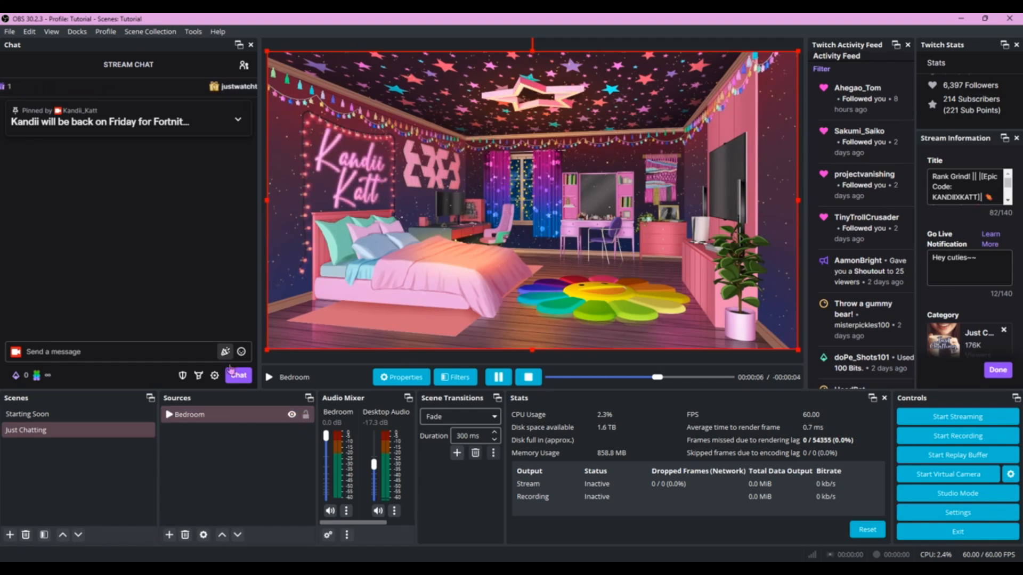
left_click(305, 414)
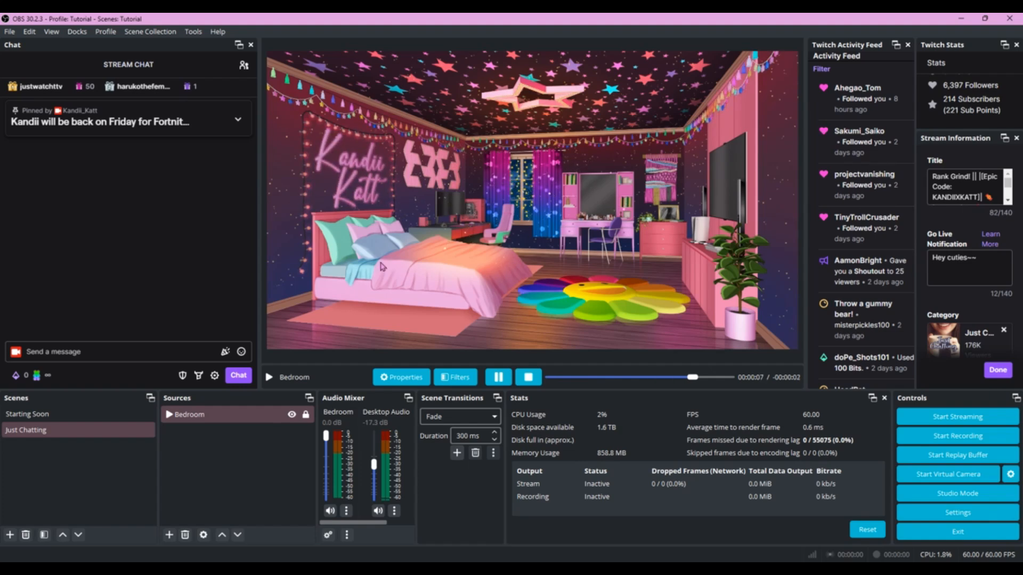
Step: Add a new visible Game Capture source named Vtuber to the Just Chatting scene
left_click(169, 534)
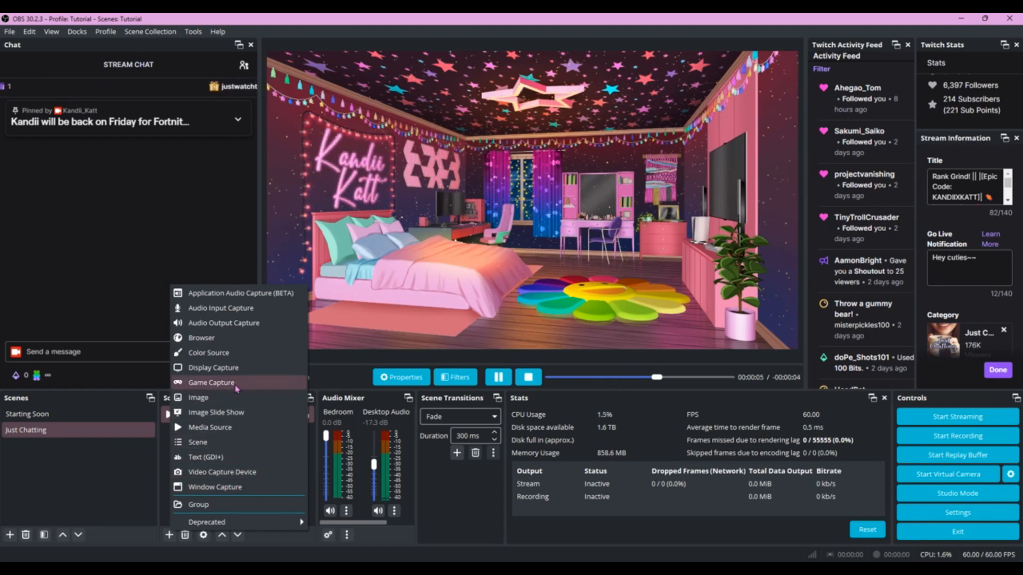
left_click(210, 382)
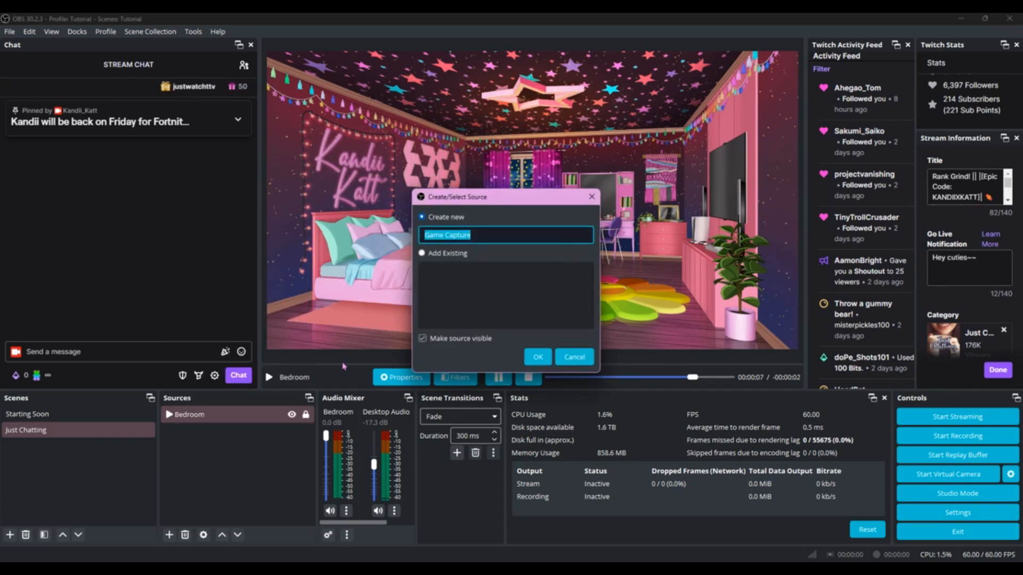
key("BackSpace")
type("Vtuber")
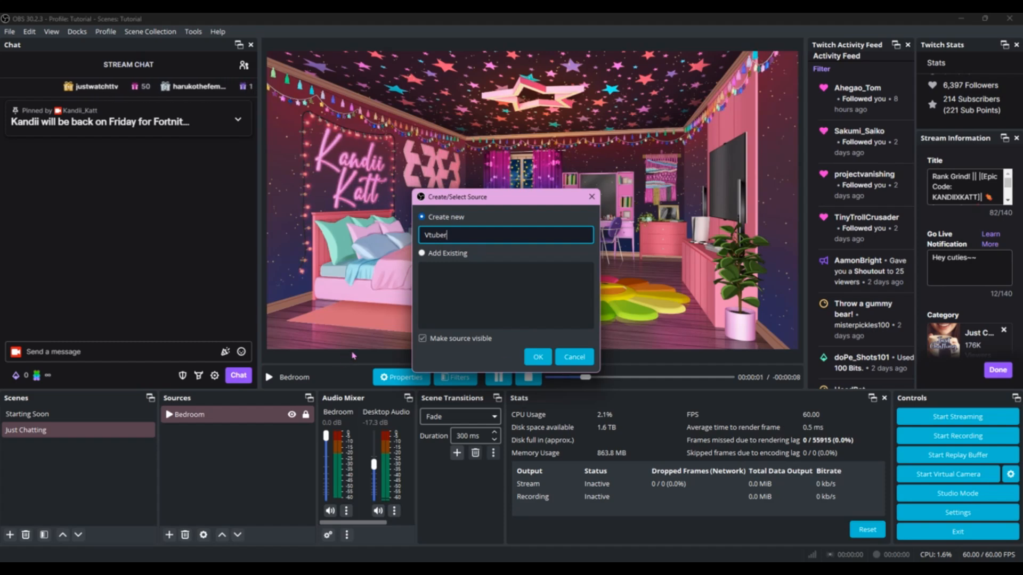
left_click(538, 357)
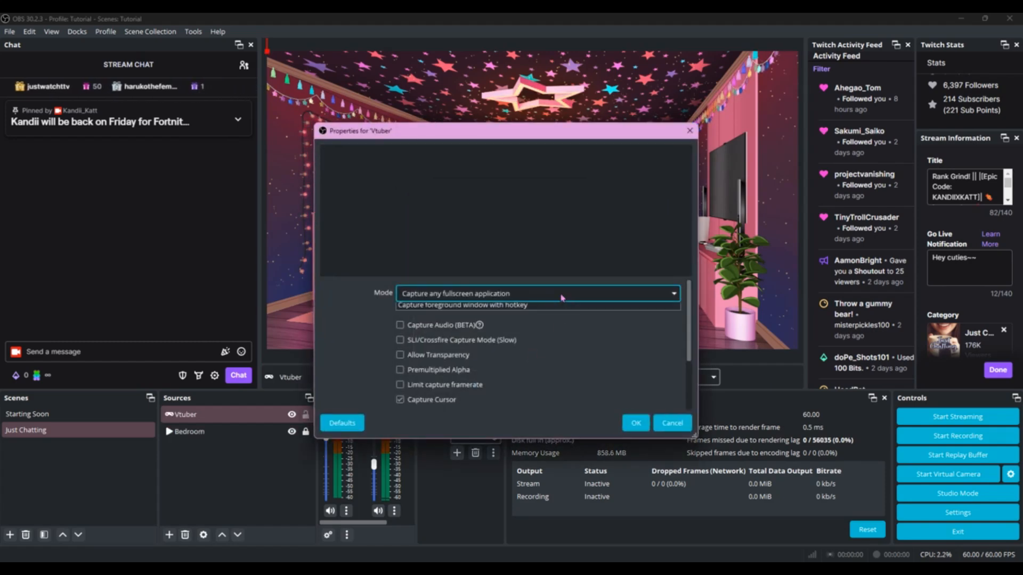
Step: Set the Vtuber source to capture the specific window [VTube Studio.exe]: VTube Studio, with Allow Transparency turned on
left_click(560, 295)
left_click(543, 319)
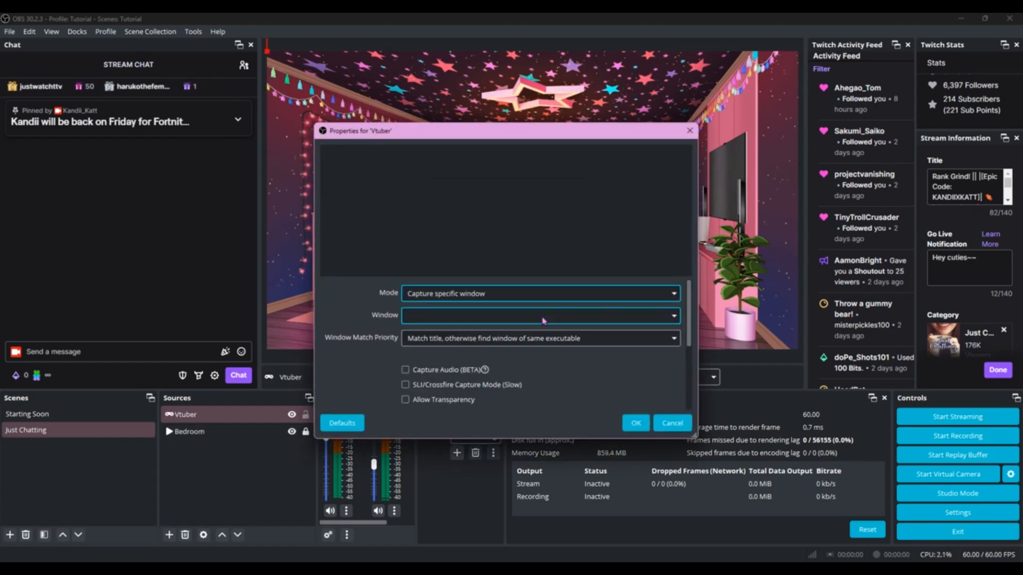
left_click(544, 319)
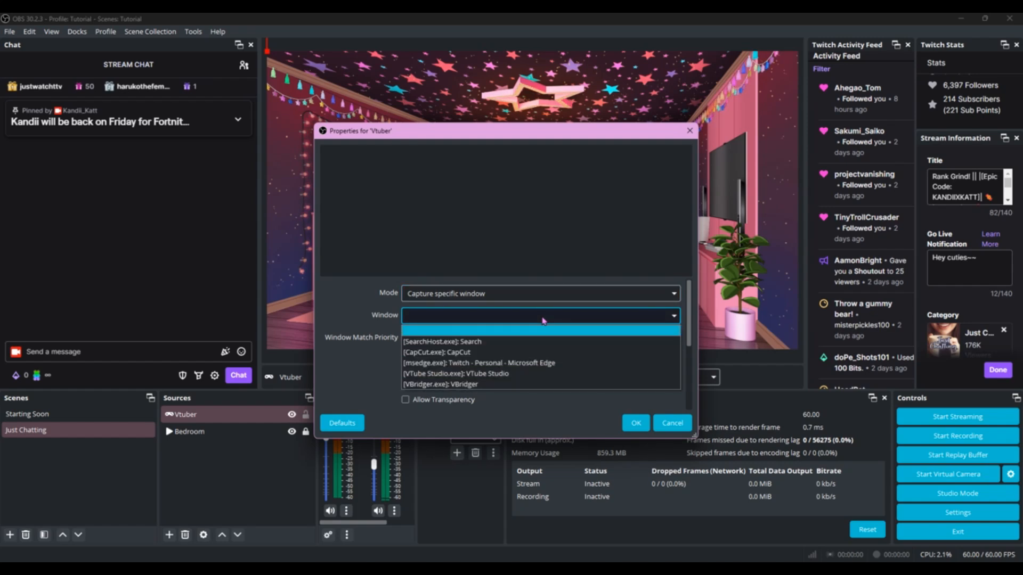
left_click(522, 374)
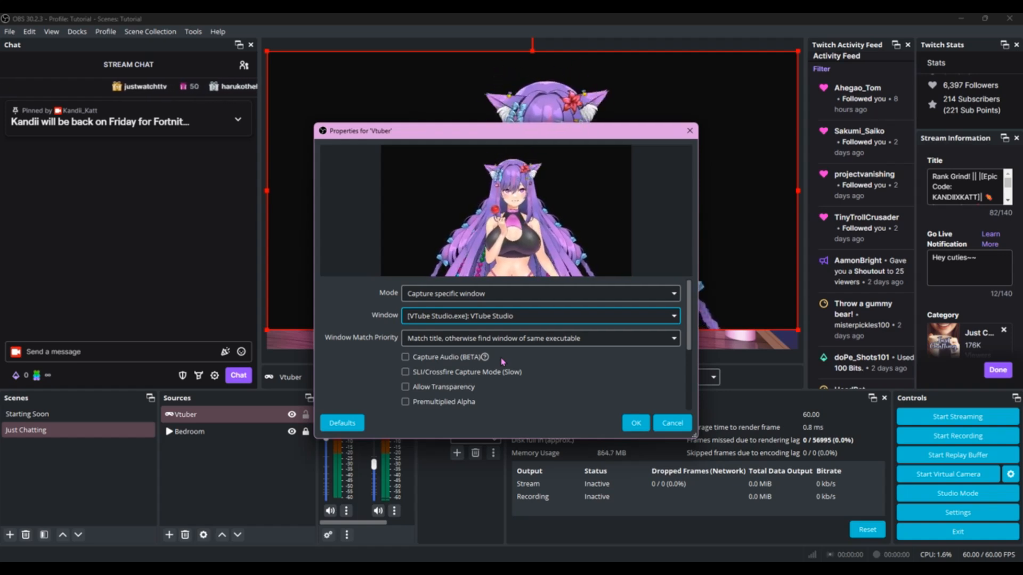
left_click(406, 387)
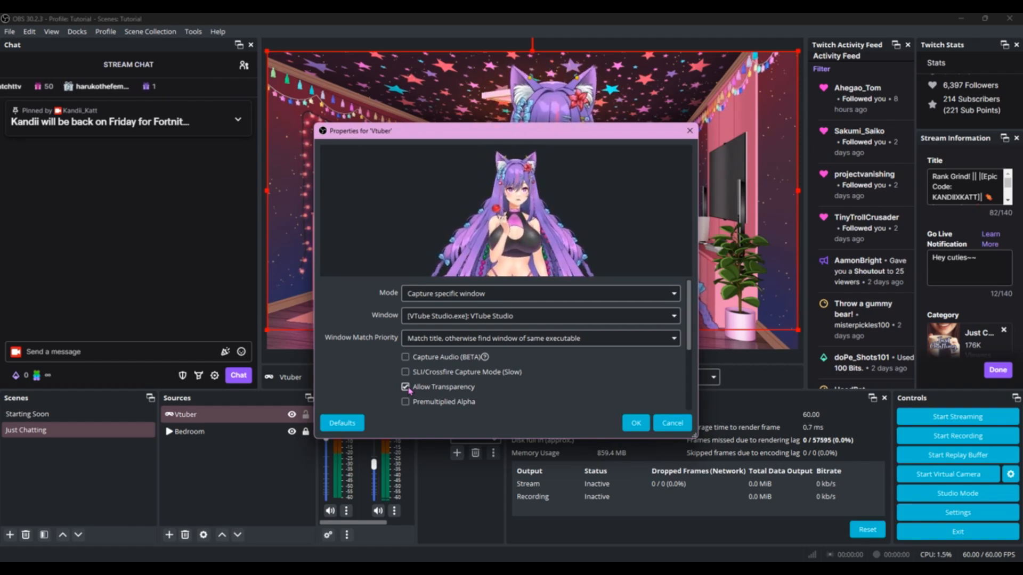
scroll(426, 388, "down", 2)
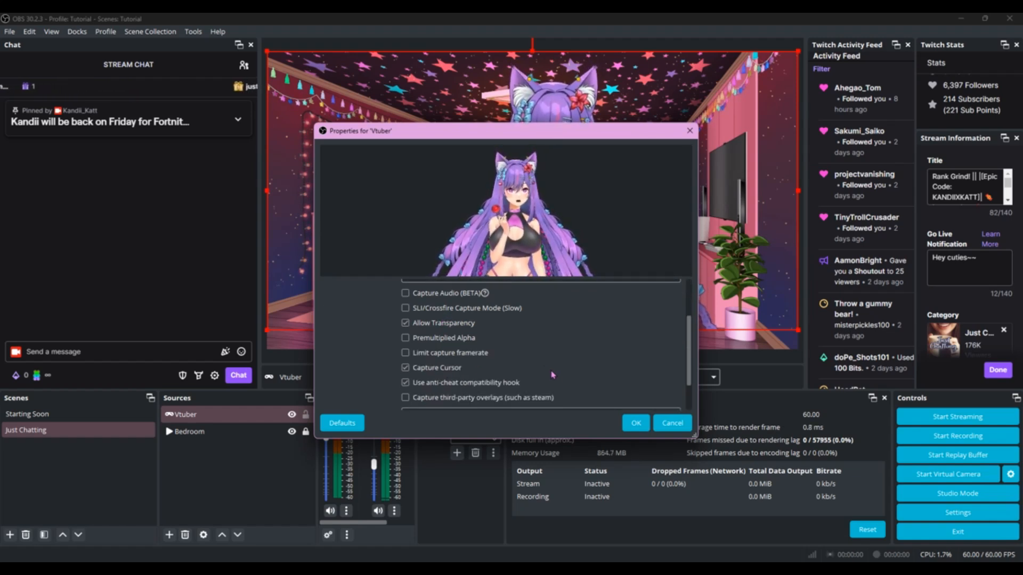
left_click(636, 423)
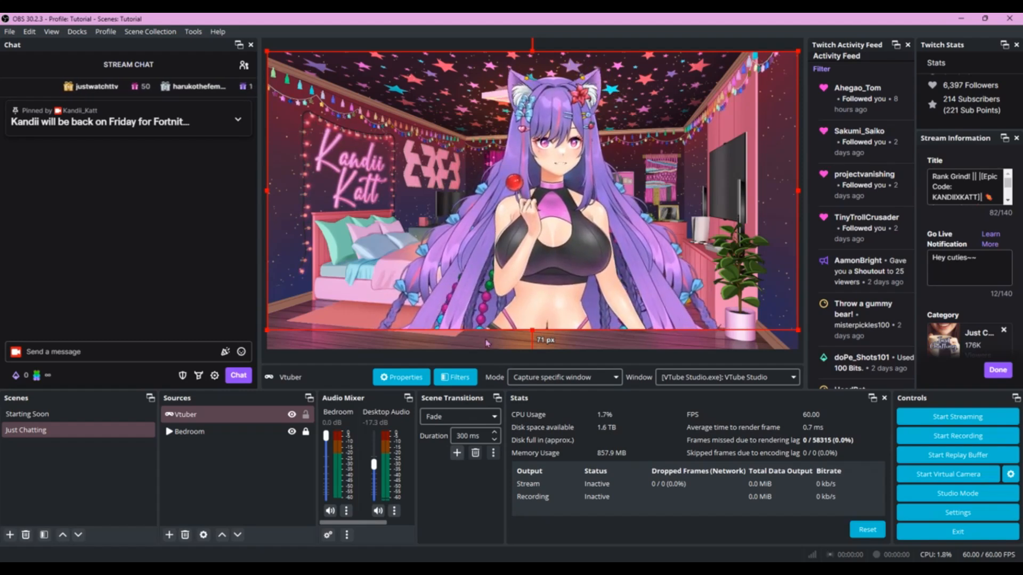
Step: Move the Vtuber capture down to the lower edge of the canvas and lock it in place
left_click_drag(487, 313, 450, 318)
left_click(302, 417)
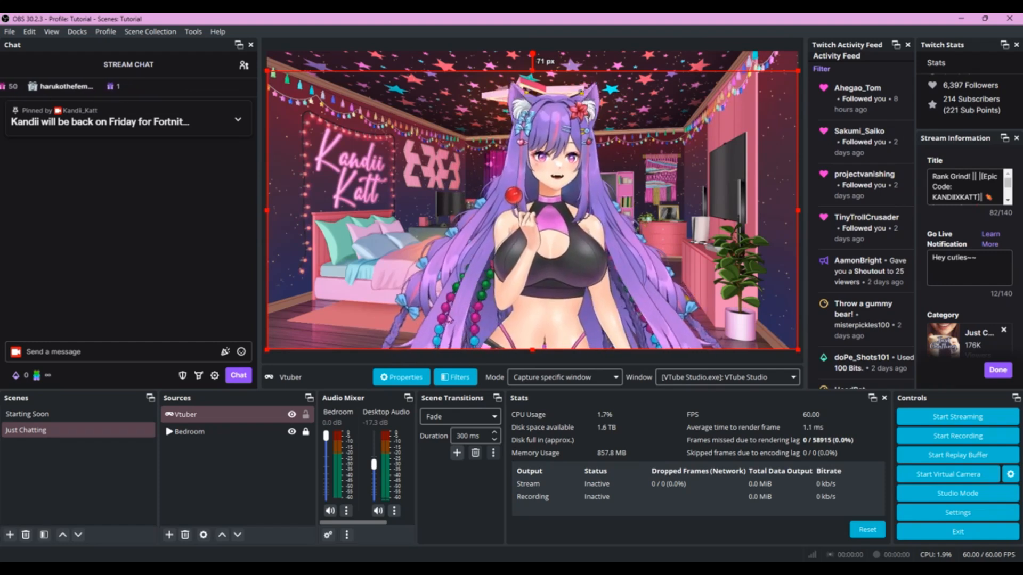
Step: Lock the Vtuber source in place in the Just Chatting scene
left_click(304, 417)
left_click(307, 417)
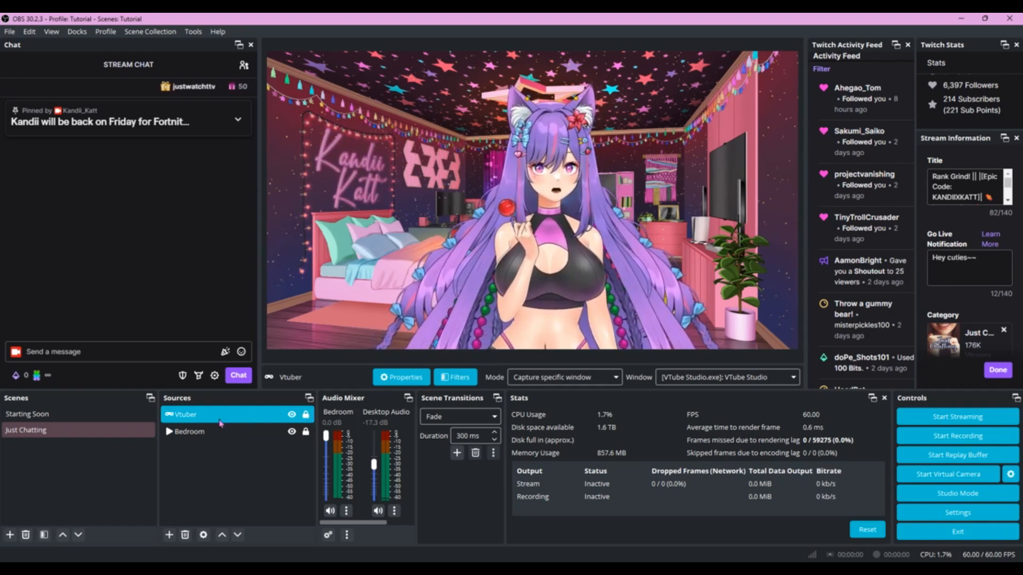
left_click(208, 433)
left_click(218, 419)
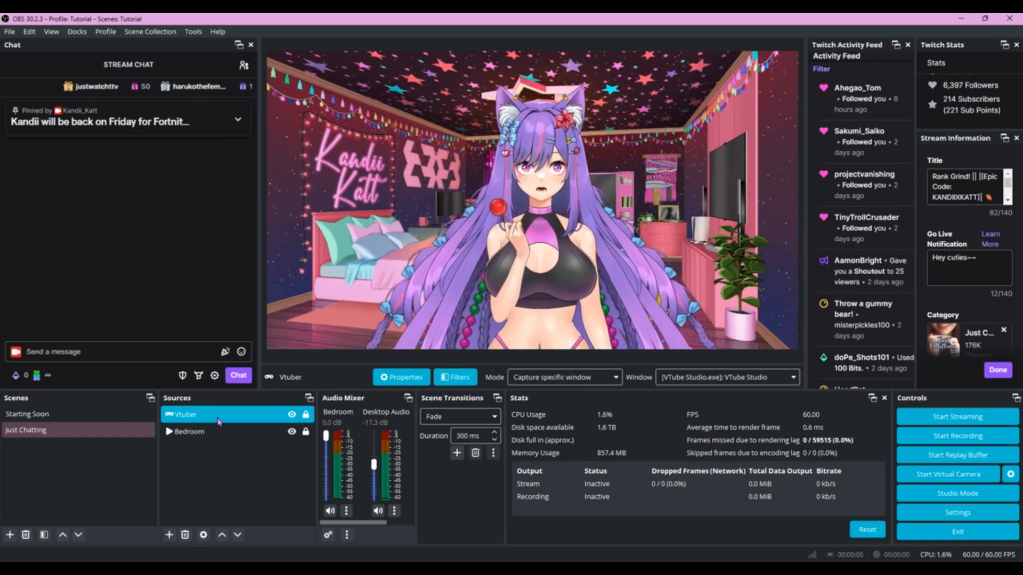
Step: Reorder the sources to put Vtuber beneath Bedroom, and return Vtuber to the top of the source order
left_click_drag(218, 419, 232, 441)
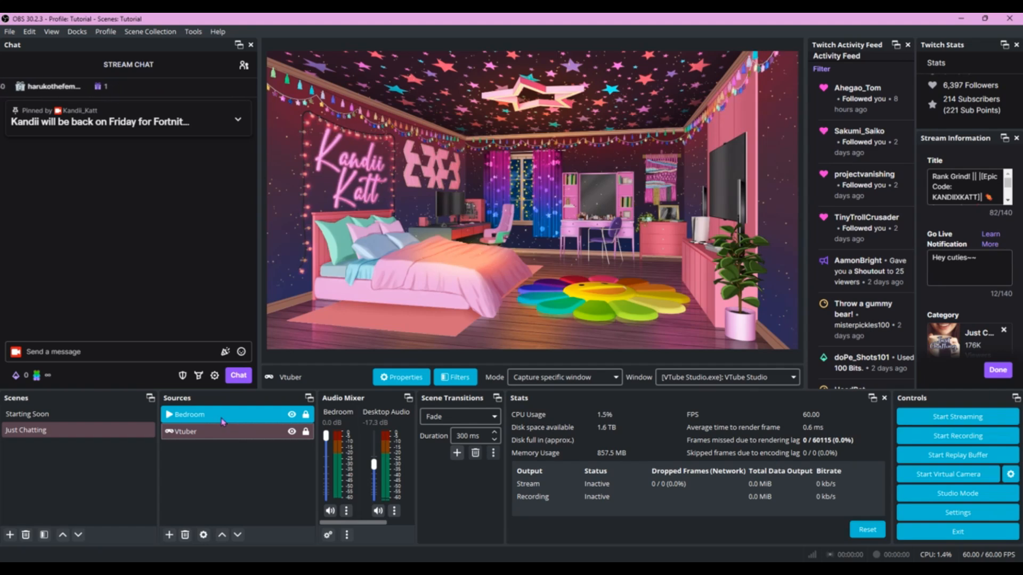
left_click(223, 421)
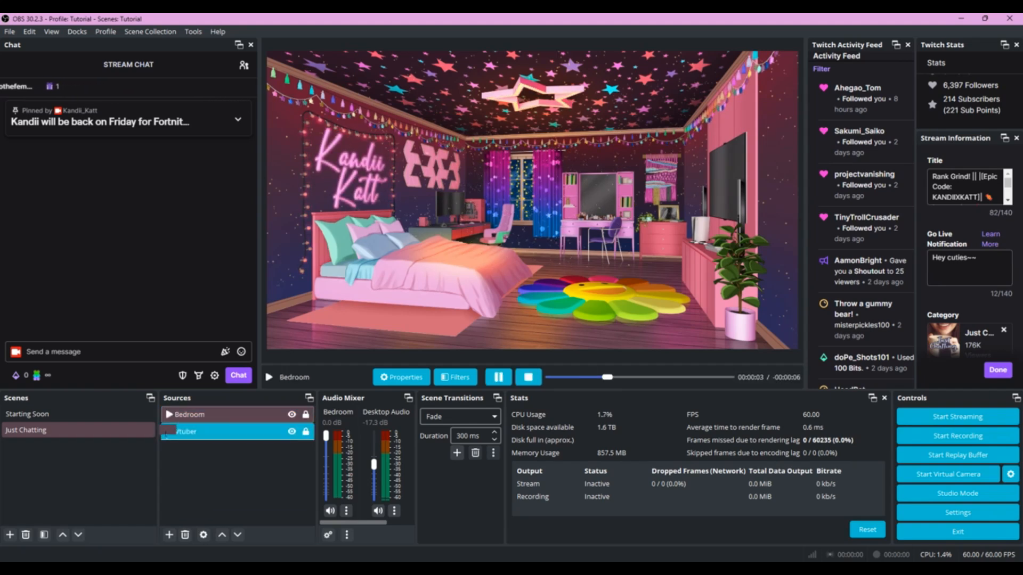
left_click_drag(166, 434, 222, 440)
left_click(225, 418)
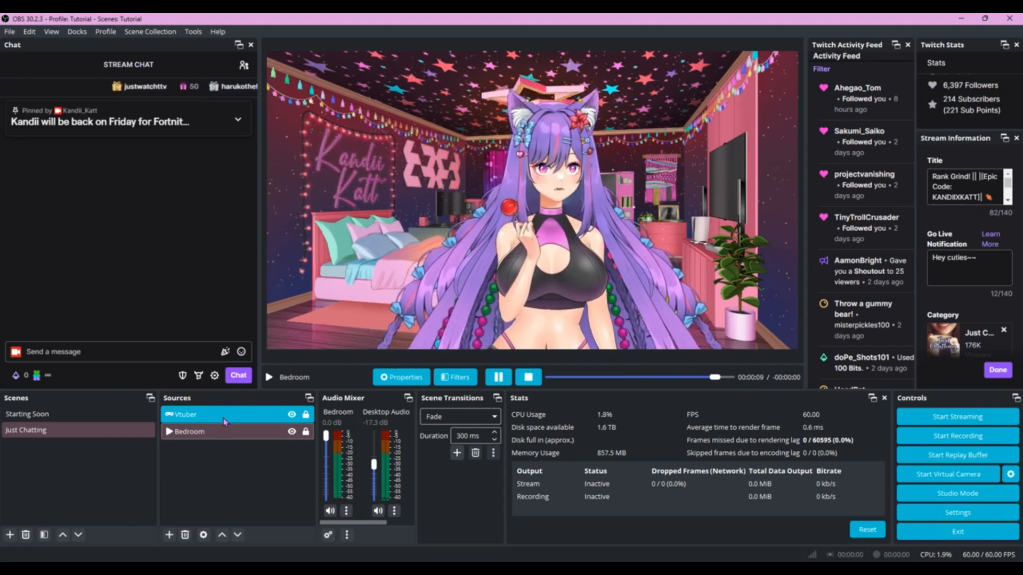
left_click(223, 431)
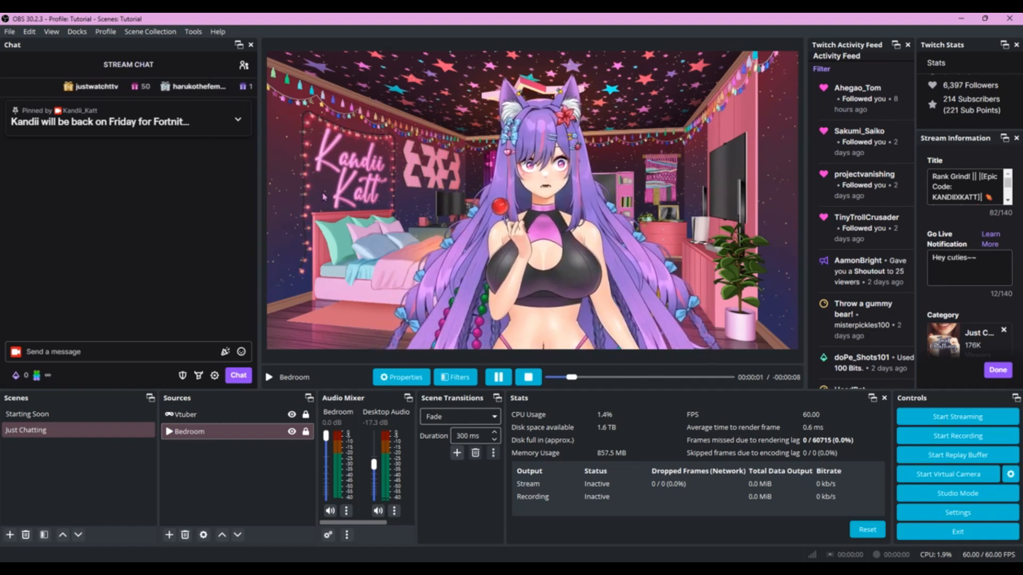
left_click(213, 415)
left_click(212, 432)
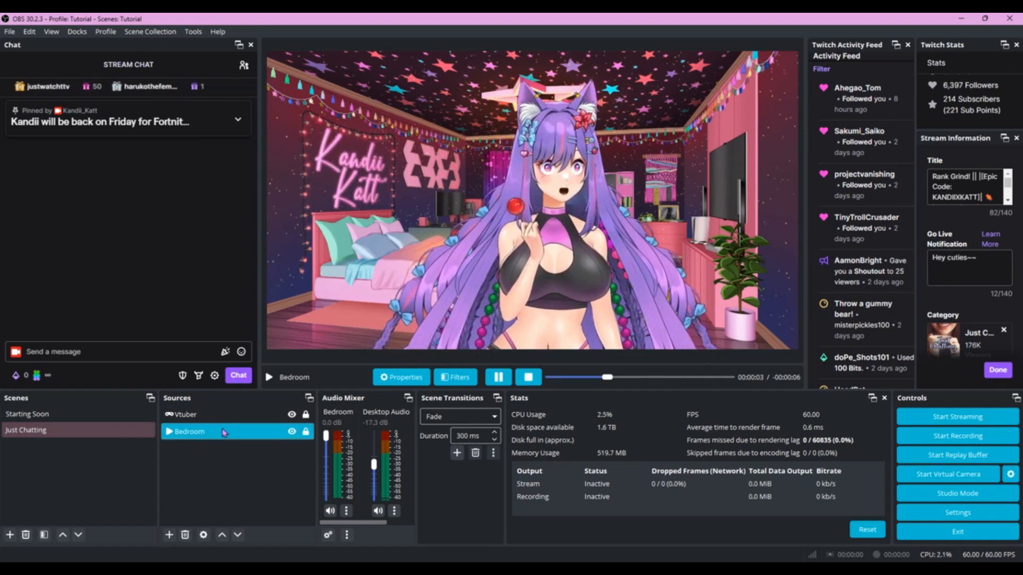
left_click(219, 415)
left_click(226, 430)
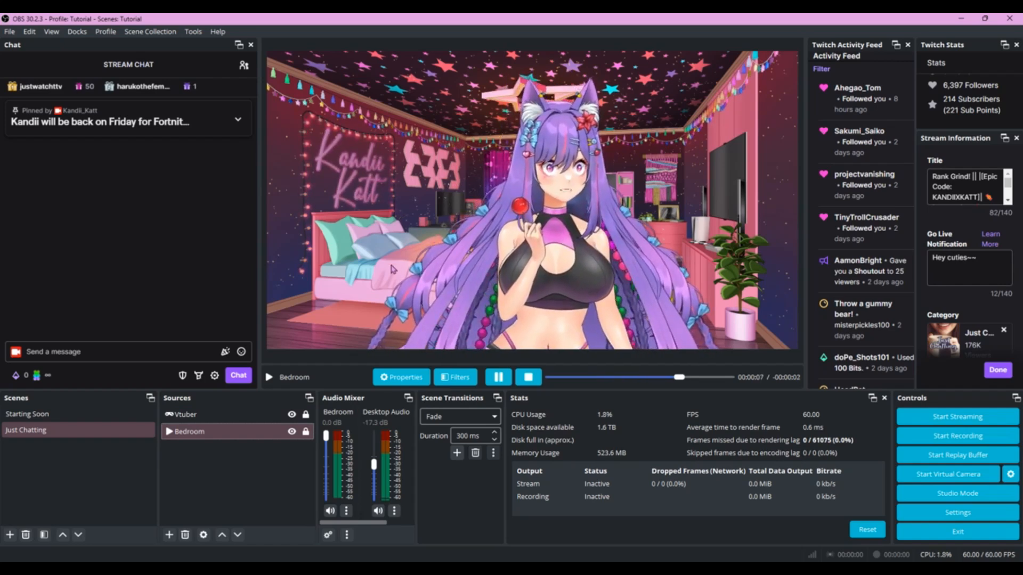
left_click(229, 416)
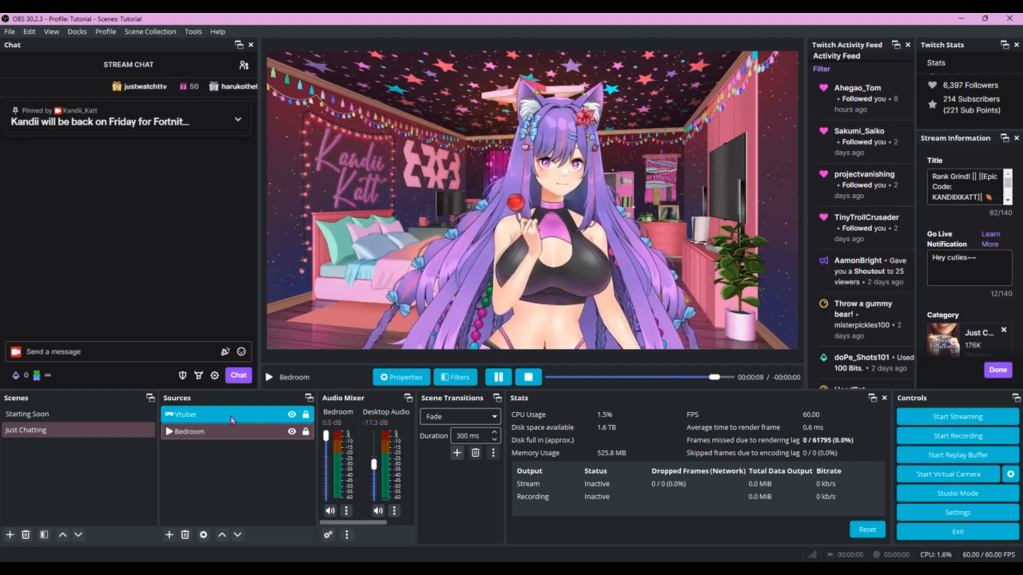
left_click(224, 429)
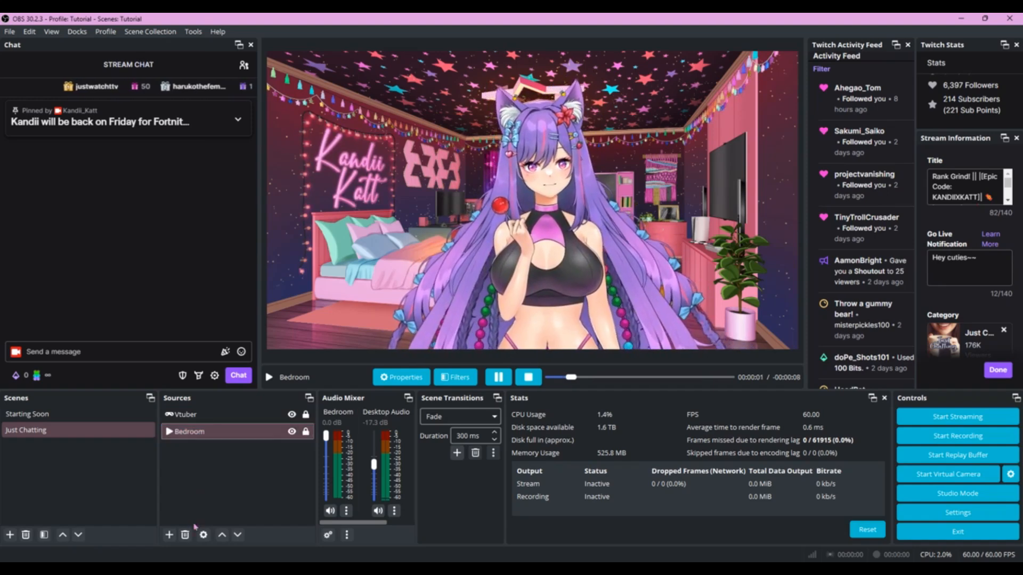
Step: Add a new visible Image source named Emote to the Just Chatting scene
left_click(169, 535)
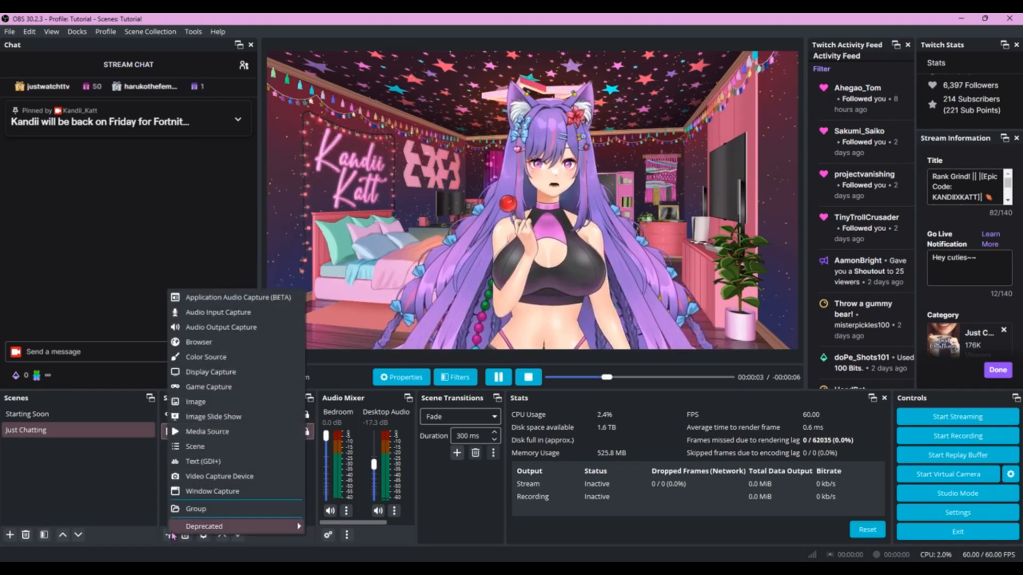
mouse_move(171, 530)
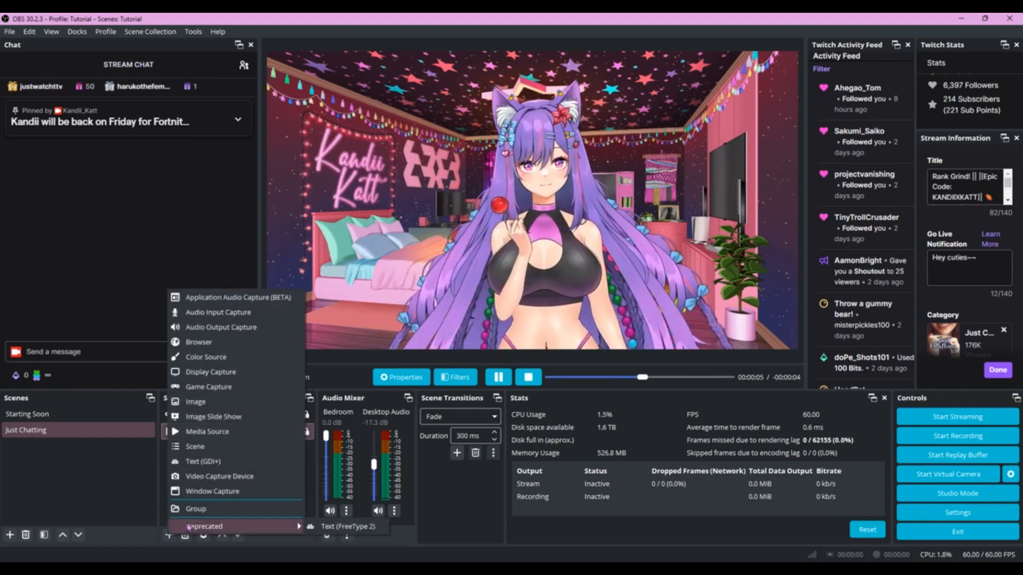
left_click(226, 403)
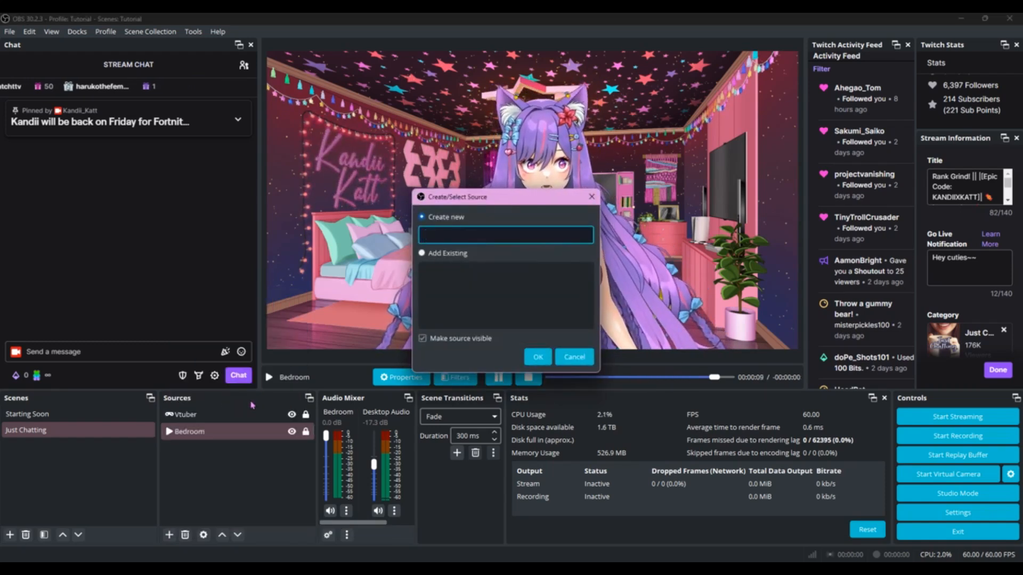
type("Emote")
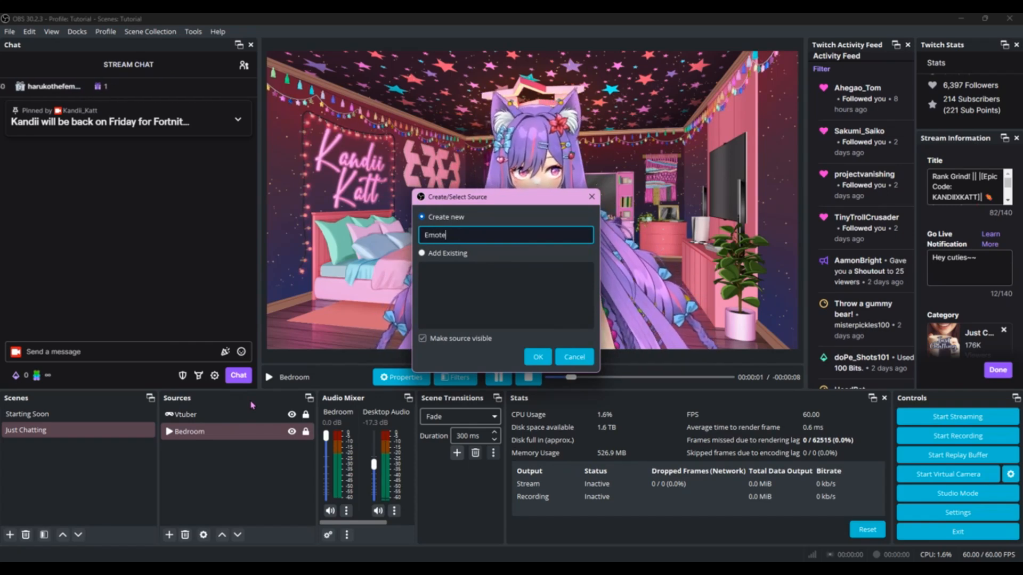
left_click(538, 357)
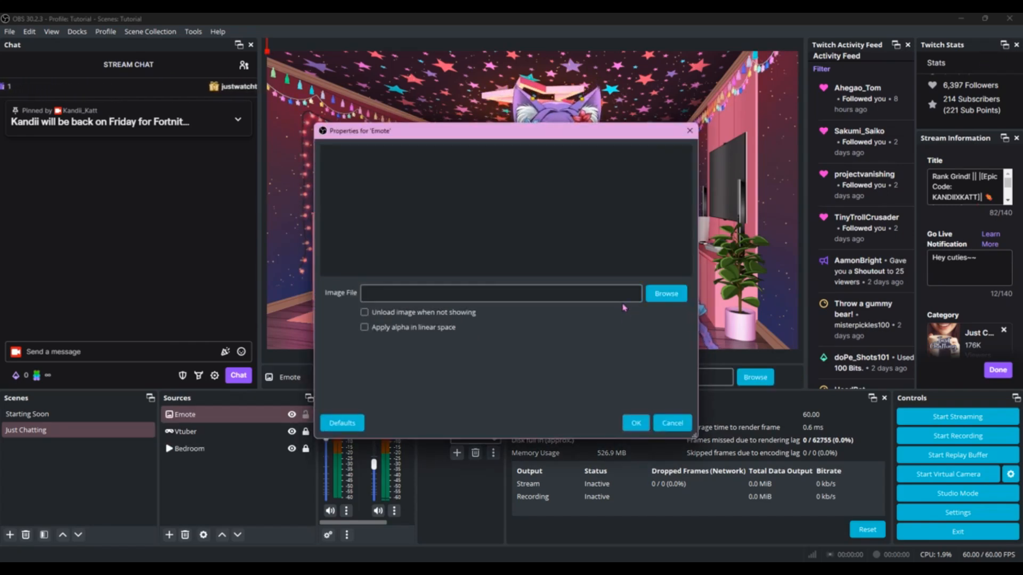
Step: Load bounce.gif from the New Stream Assets folder into the Emote source, with Unload image when not showing turned on
left_click(665, 294)
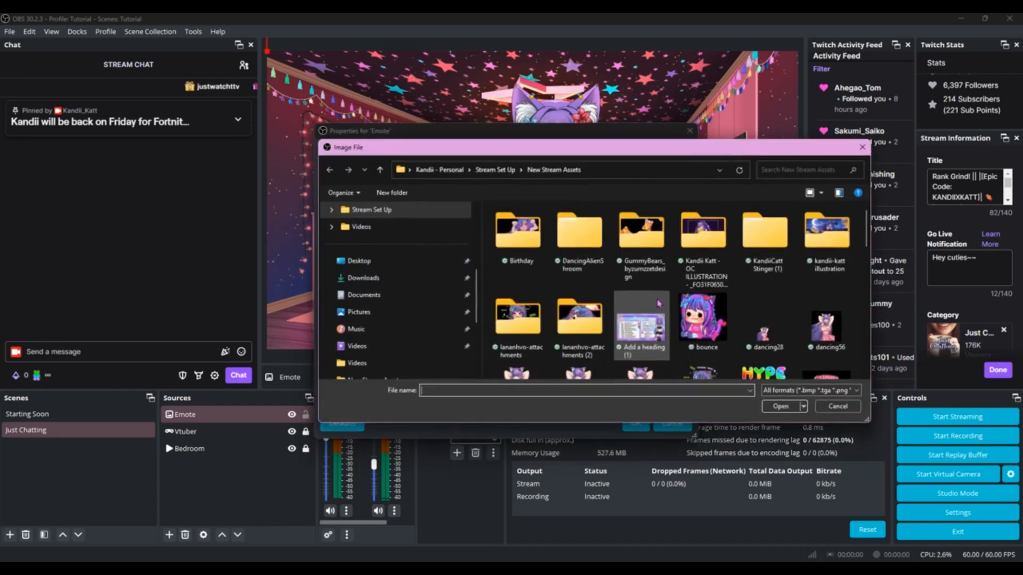
left_click(703, 320)
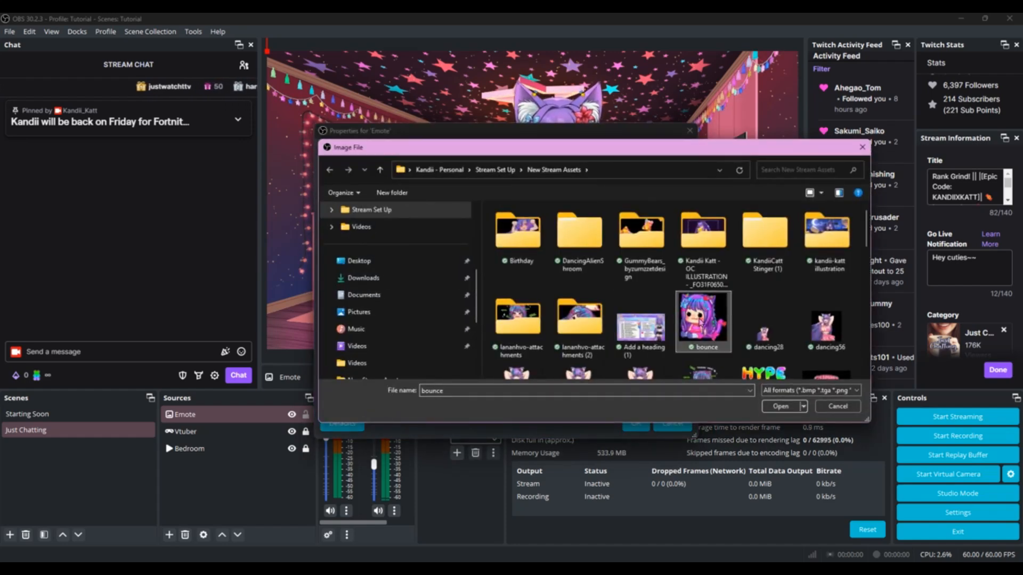
left_click(781, 407)
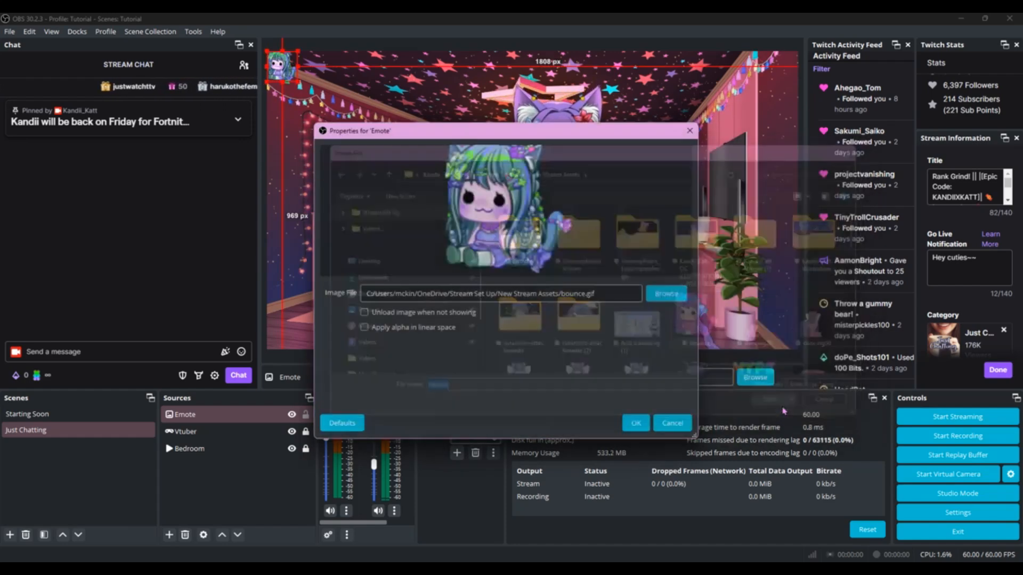
left_click(365, 313)
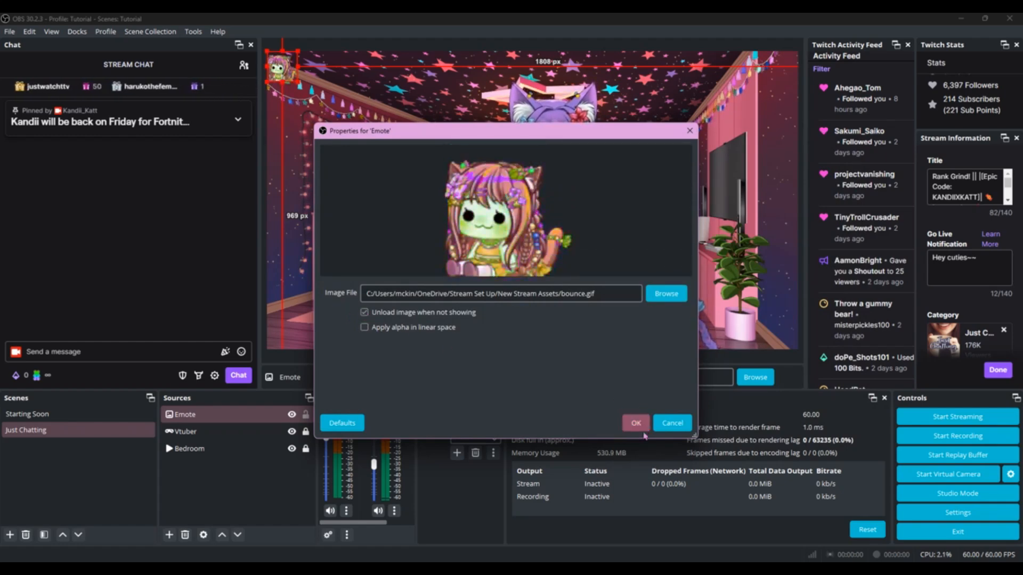
left_click(636, 423)
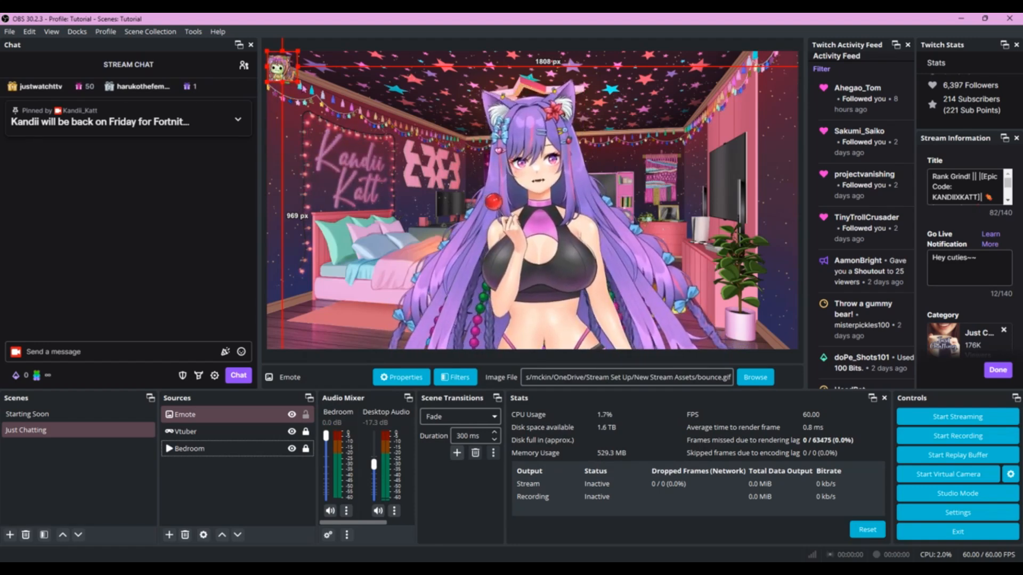
Step: Move and enlarge the Emote image beside the avatar's head, and place Emote between Vtuber and Bedroom in the source order
left_click_drag(358, 143, 575, 166)
left_click_drag(459, 250, 527, 185)
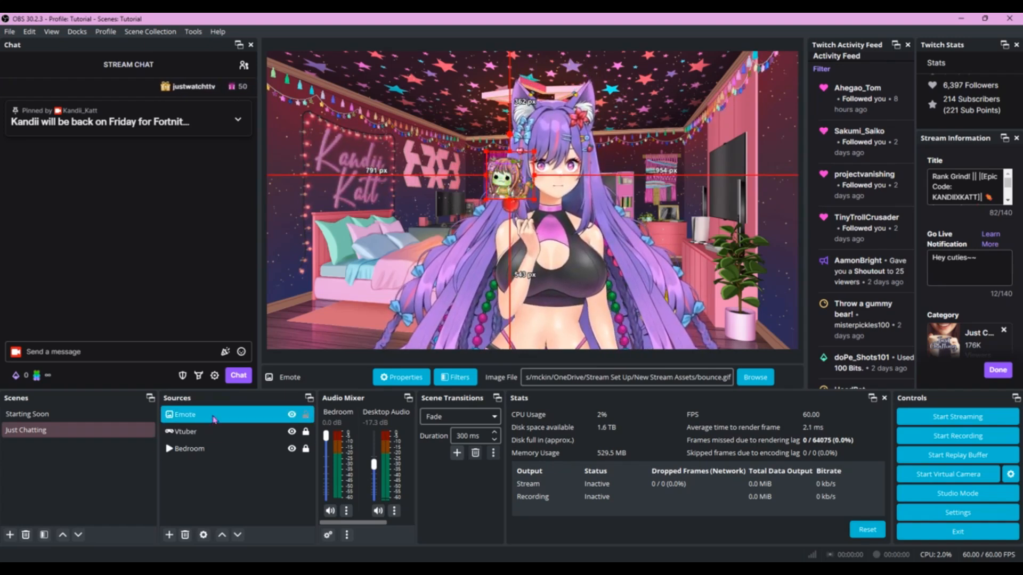
left_click_drag(214, 420, 176, 435)
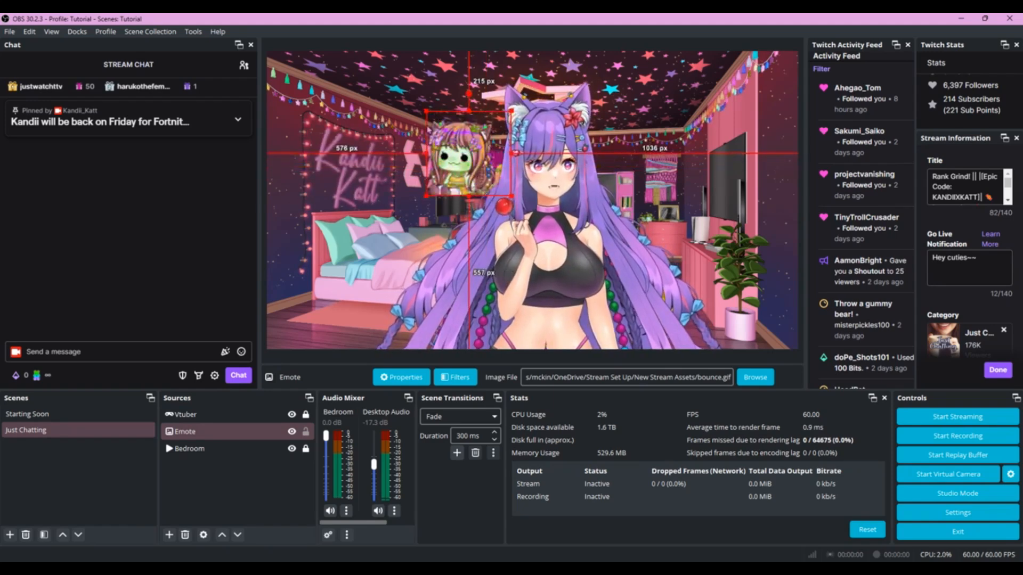
left_click(206, 450)
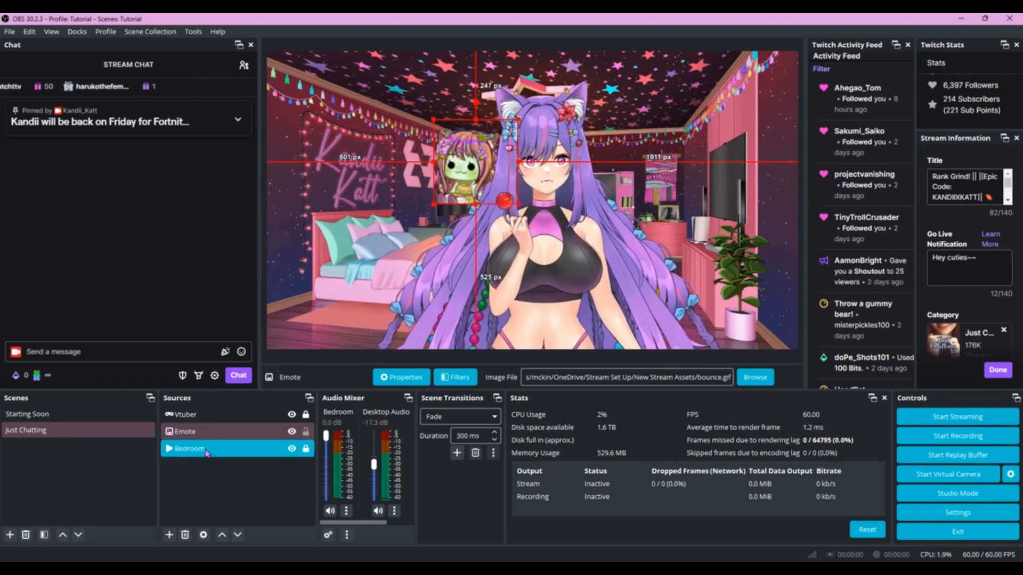
Step: Move the Emote image to the canvas's lower edge in front of the bed, and raise Emote above Vtuber in the source order
left_click_drag(472, 170, 521, 176)
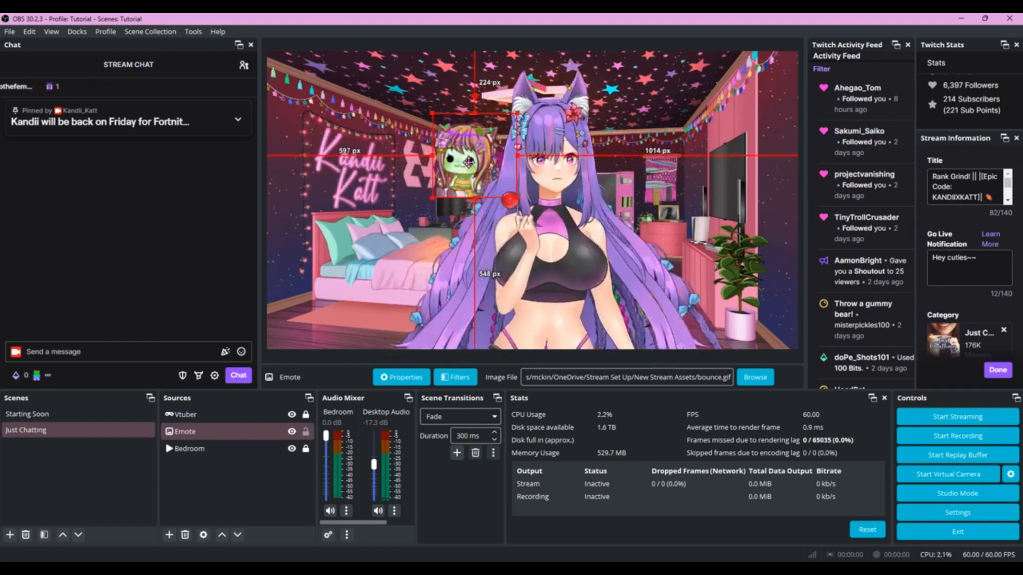
left_click_drag(397, 288, 393, 315)
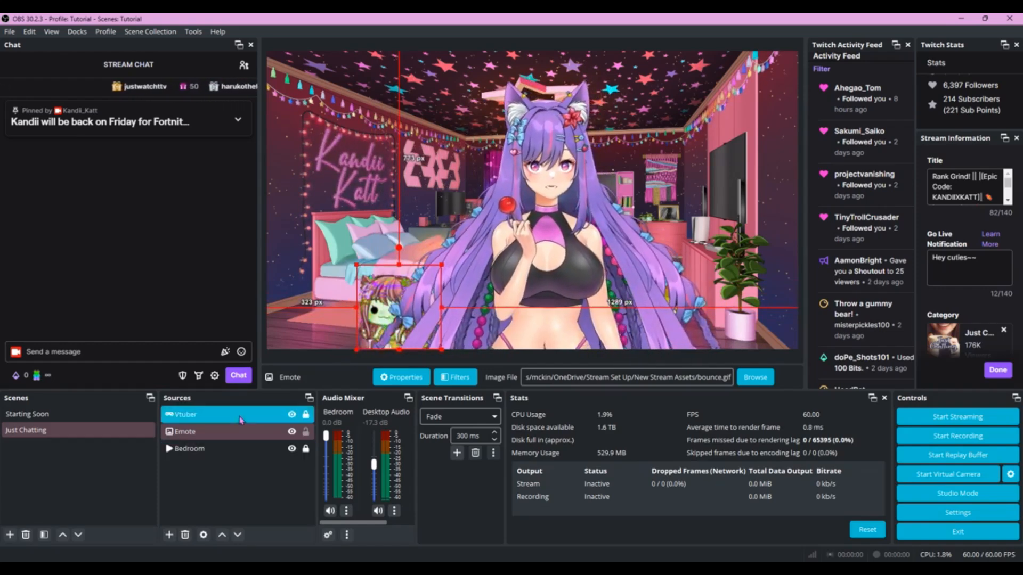
left_click_drag(228, 432, 206, 440)
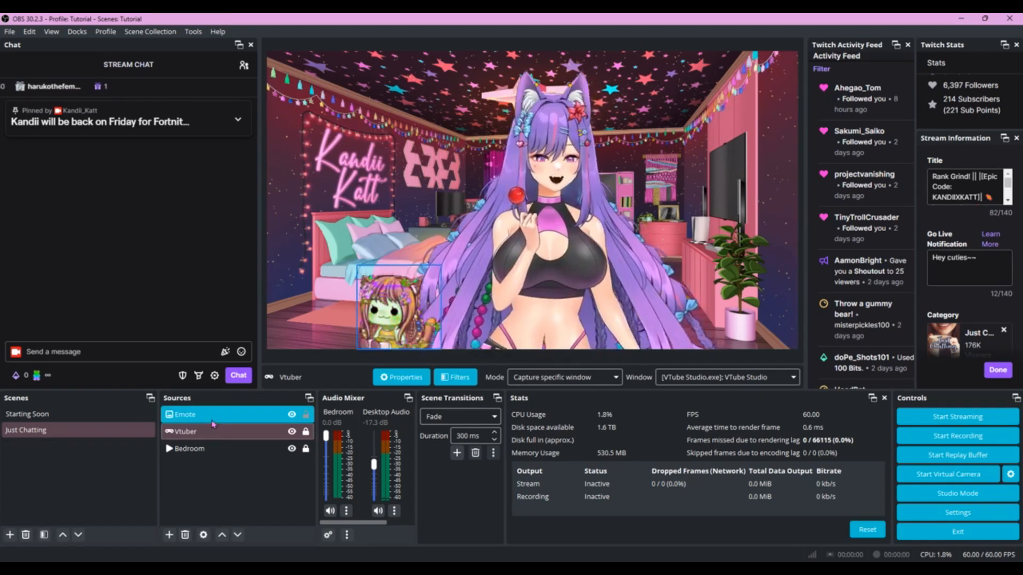
left_click(219, 421)
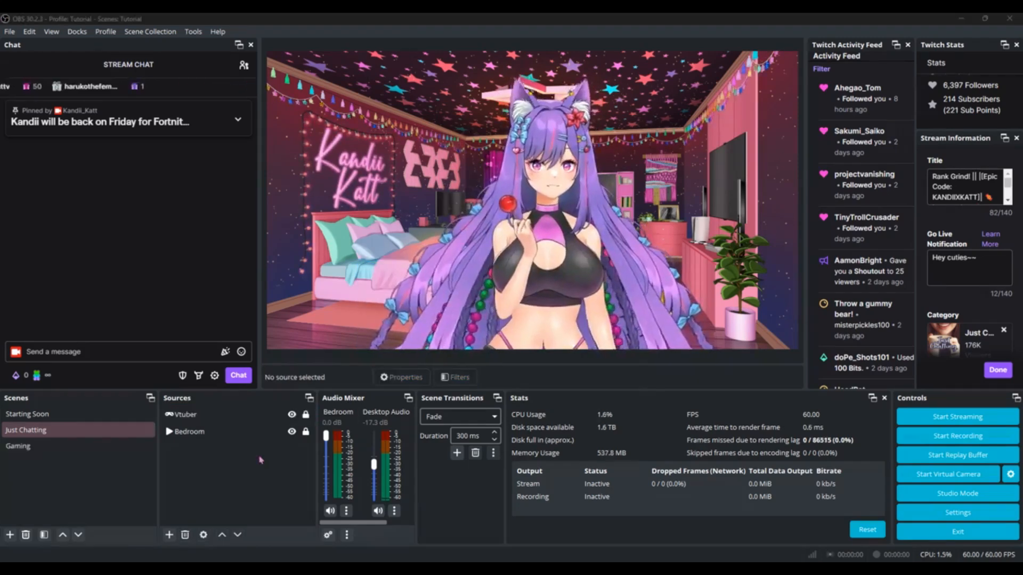
left_click(229, 432)
left_click(220, 420)
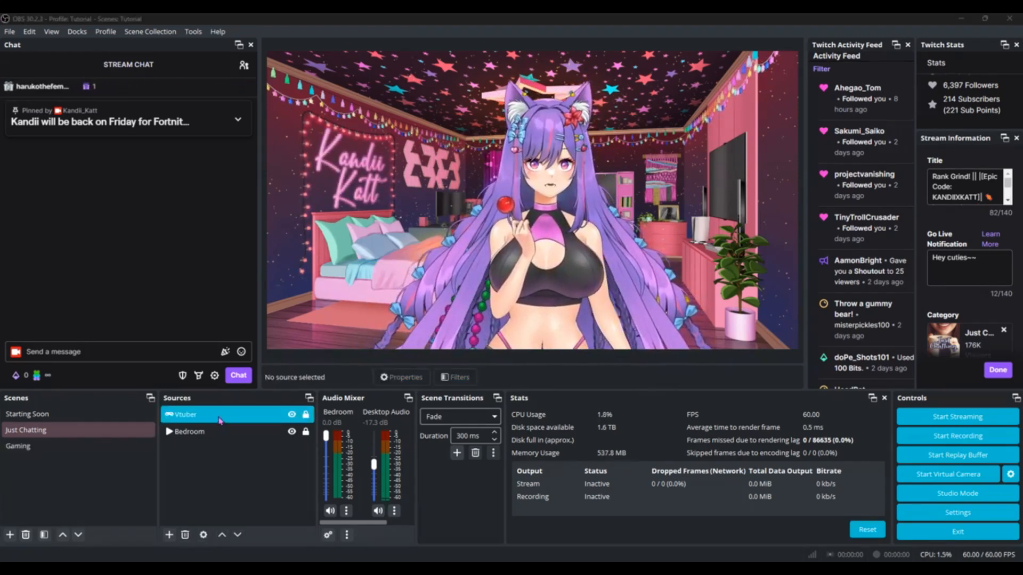
right_click(220, 418)
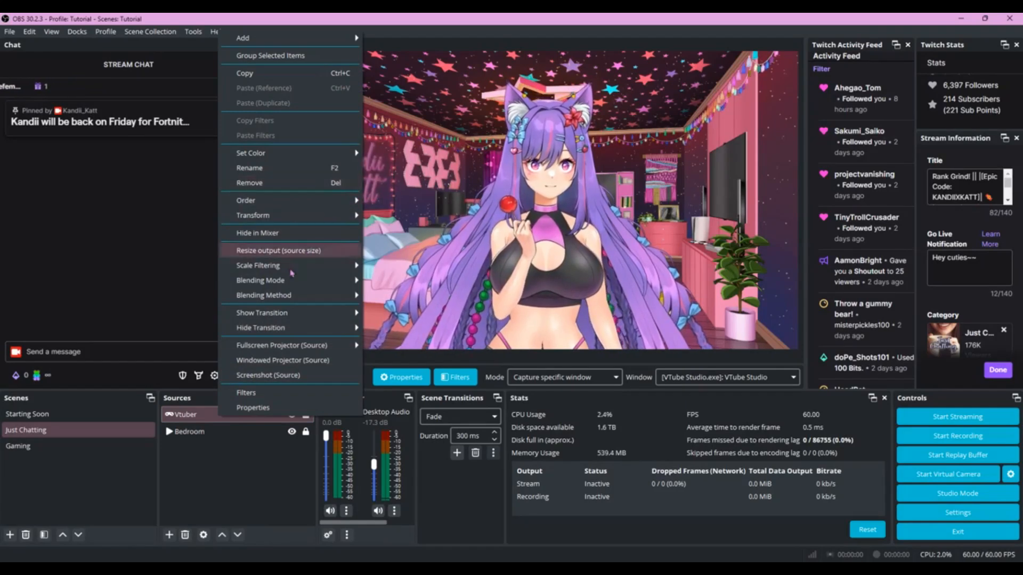
left_click(233, 458)
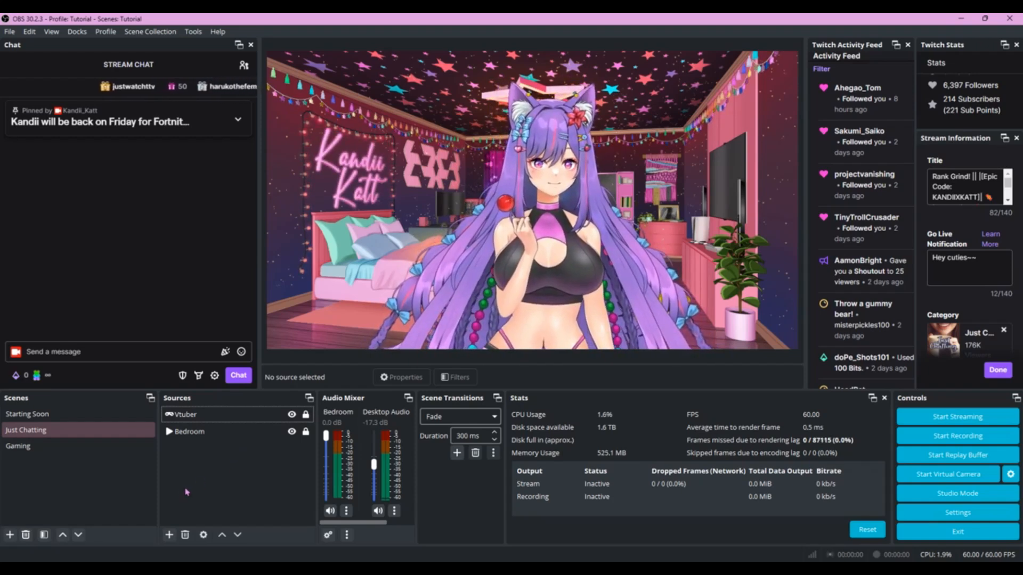
Step: Add a new visible Video Capture Device source named Webcam to the Just Chatting scene
left_click(169, 536)
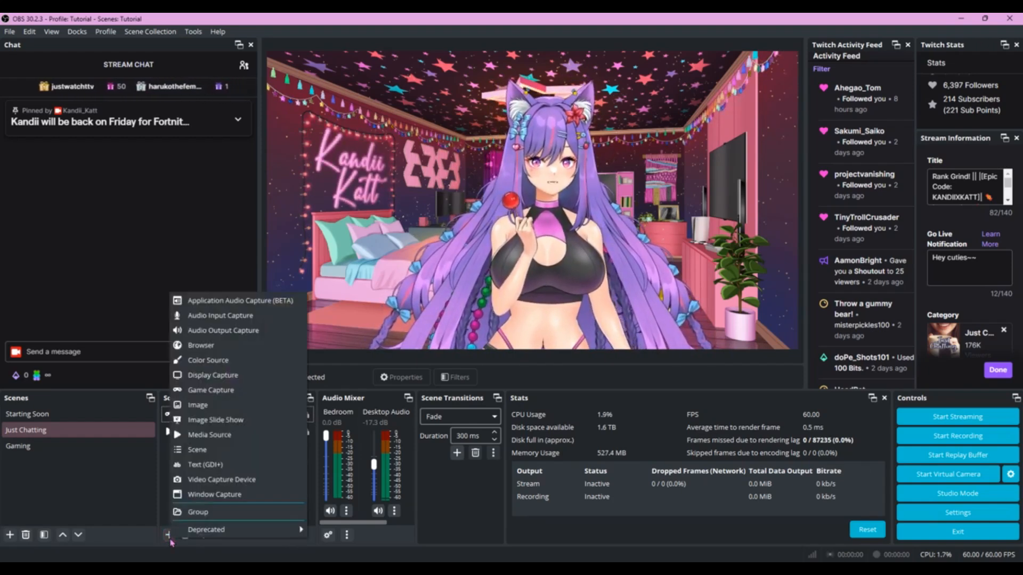
left_click(203, 480)
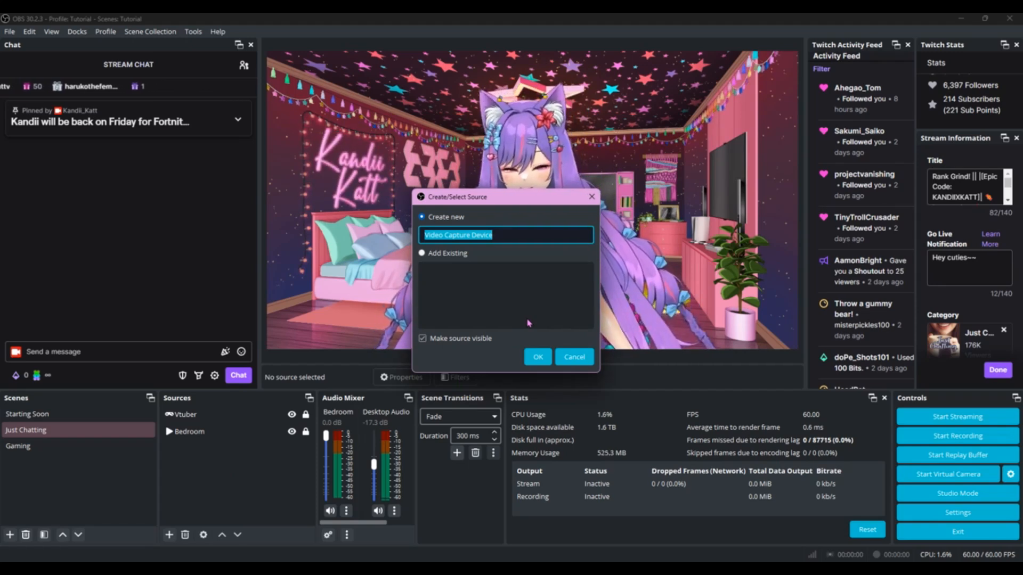
type("We")
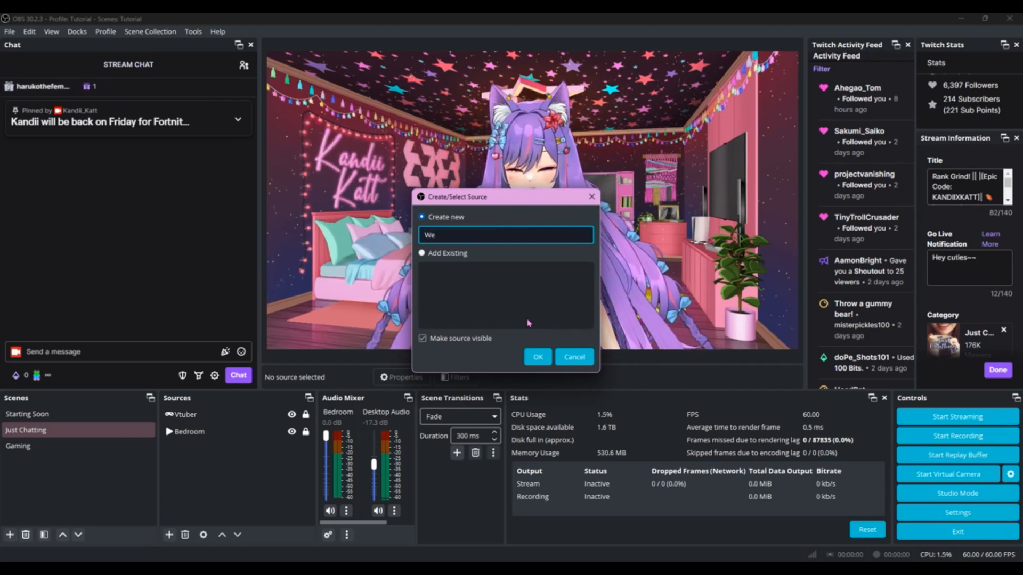
type("bcam")
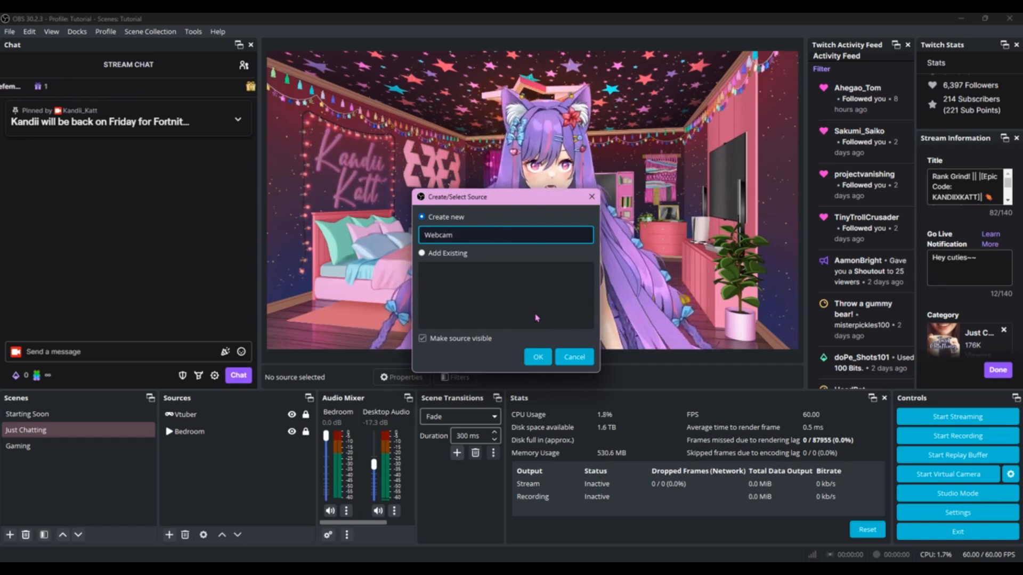
left_click(537, 357)
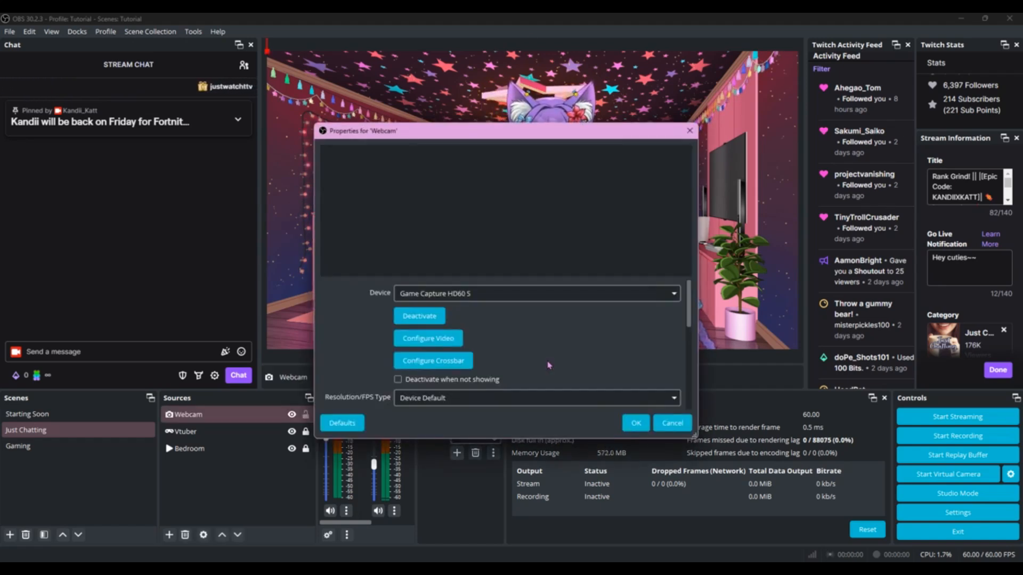
Step: Set the Webcam source's device to HD Pro Webcam C920 and turn on Deactivate when not showing
left_click(457, 294)
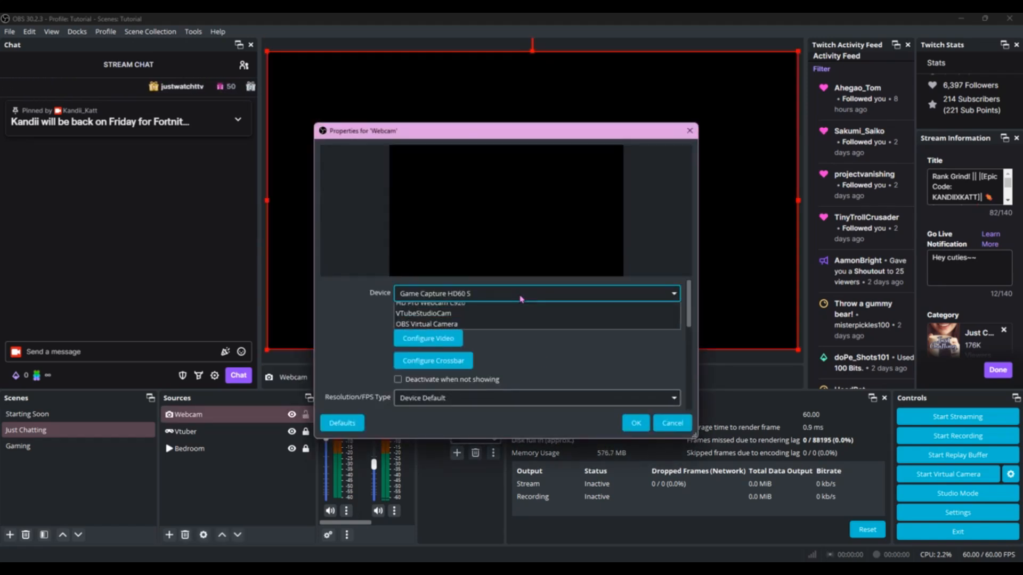
left_click(505, 322)
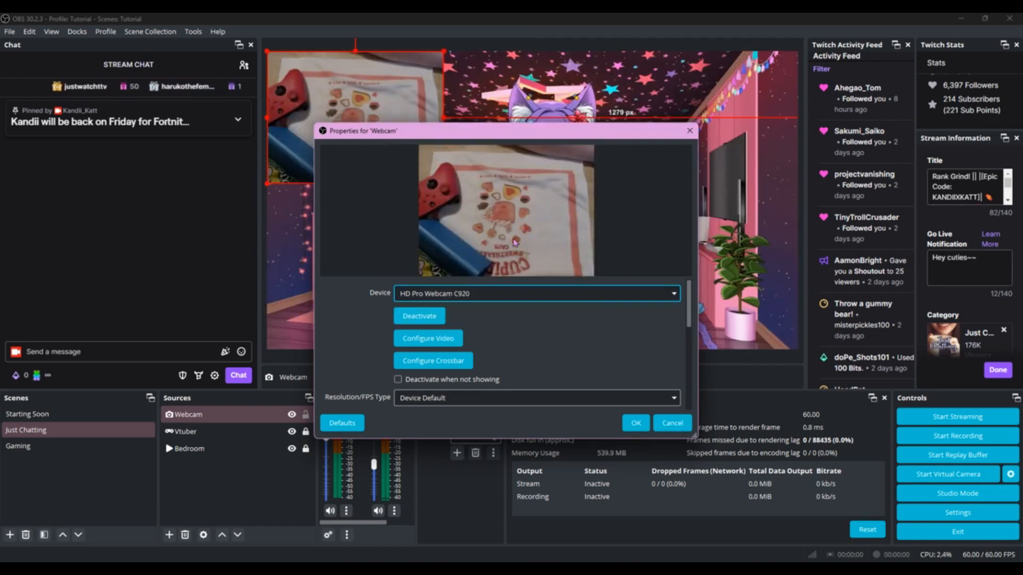
scroll(520, 326, "down", 1)
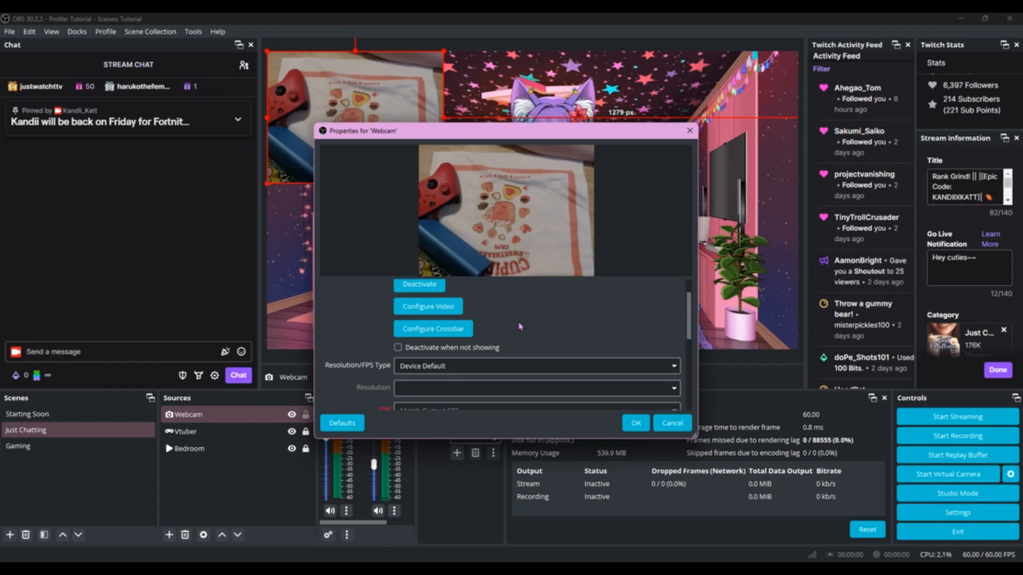
scroll(514, 330, "down", 1)
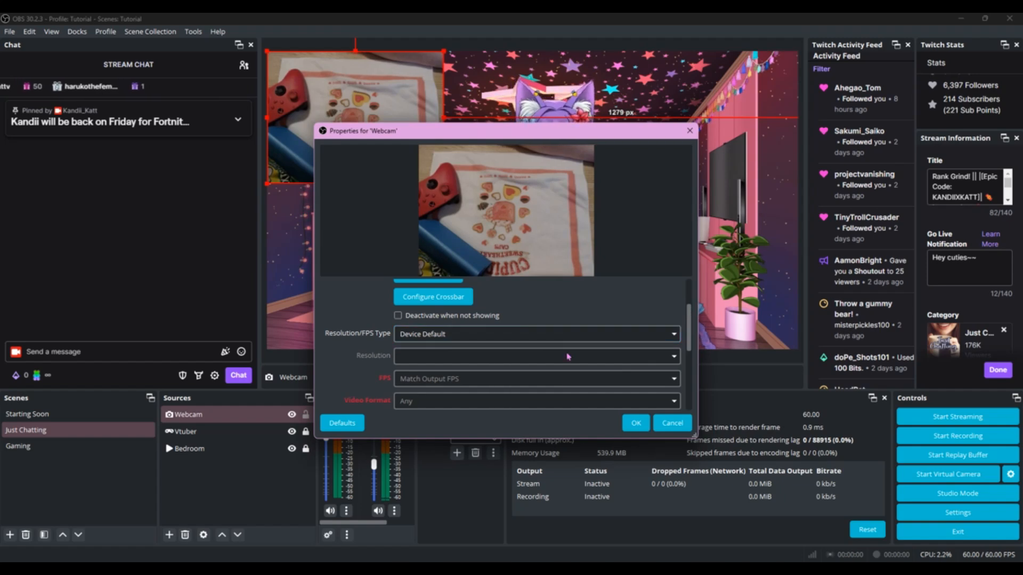
left_click(398, 316)
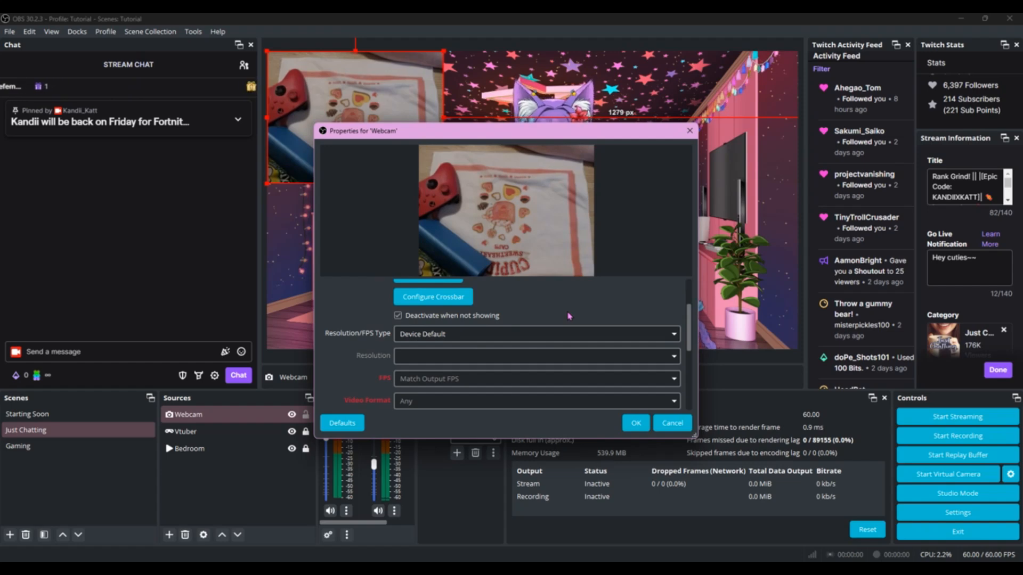
left_click(635, 424)
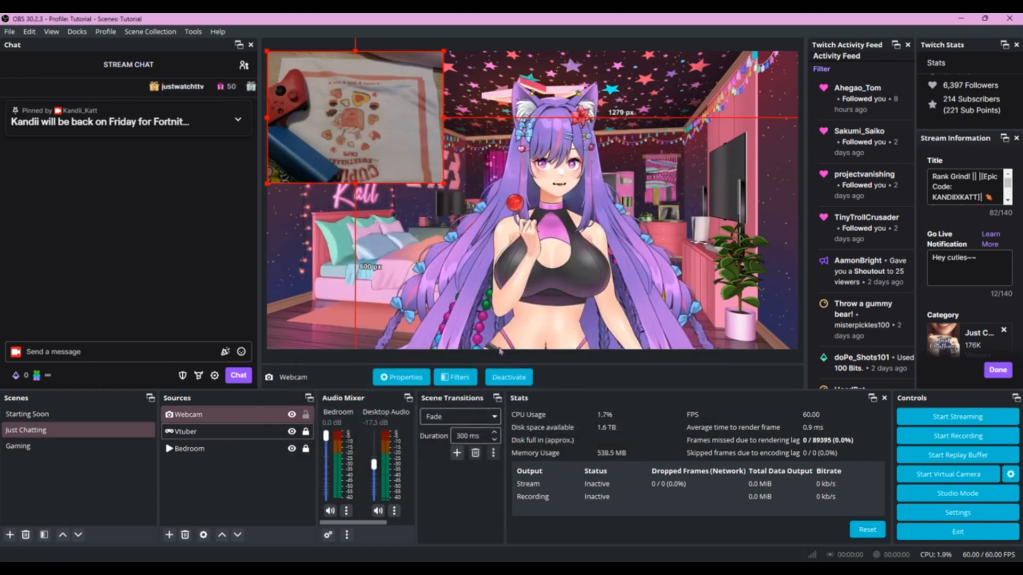
Step: Move the Webcam feed to the area above the bed and crop its edges closely around the printed cloth
left_click_drag(361, 158, 422, 188)
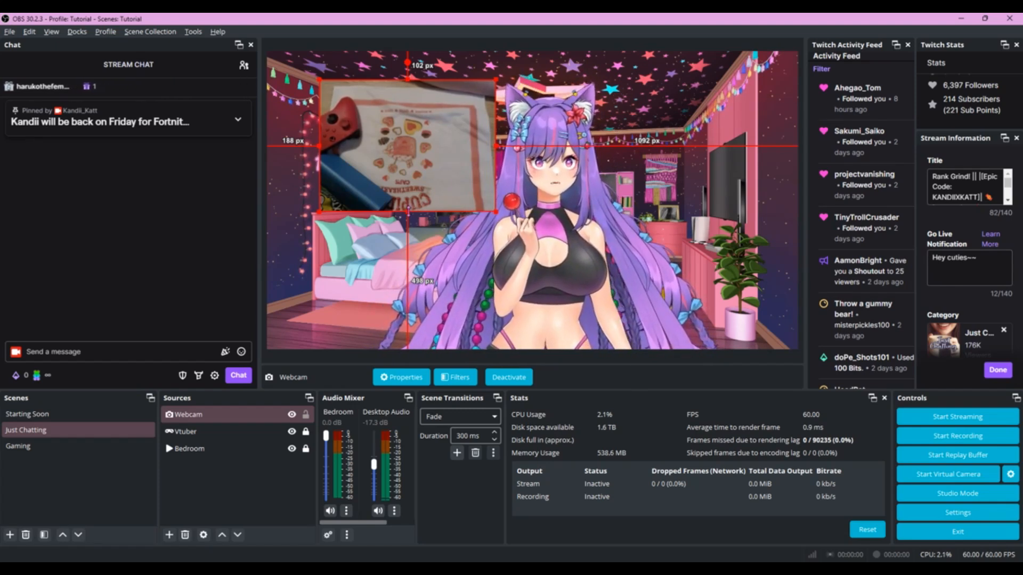
left_click_drag(409, 209, 413, 200)
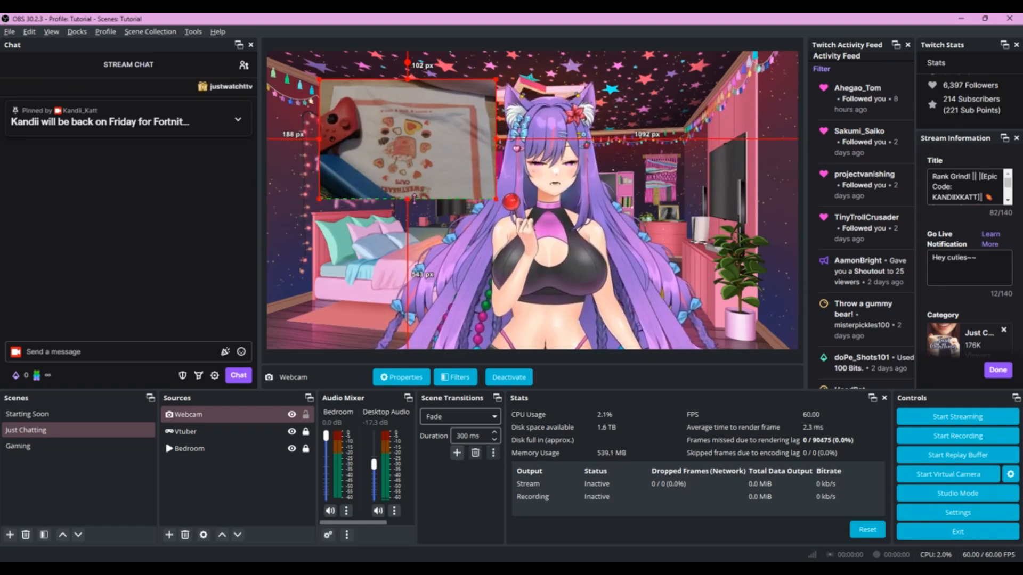
left_click_drag(415, 186, 416, 204)
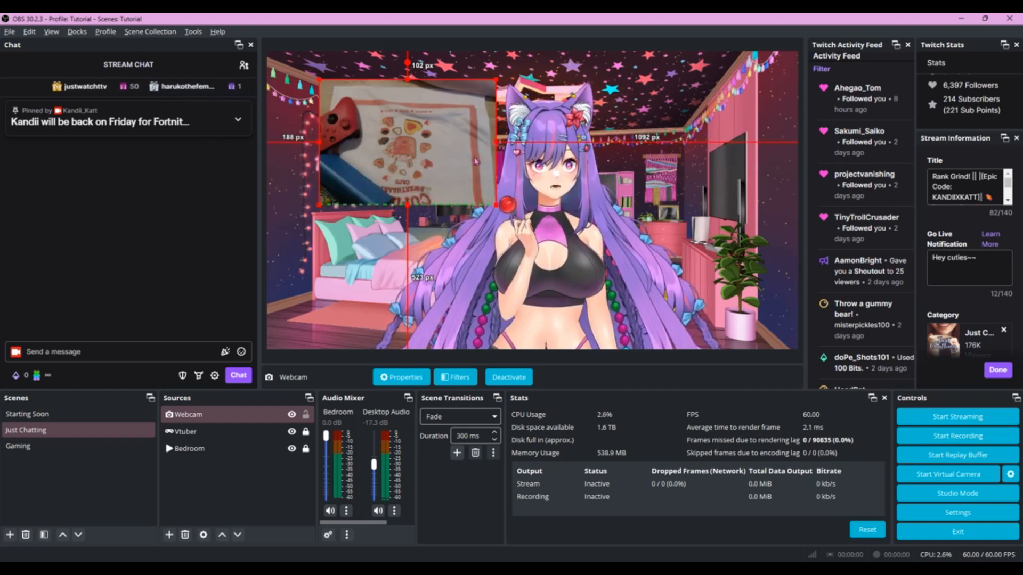
left_click_drag(495, 143, 479, 142)
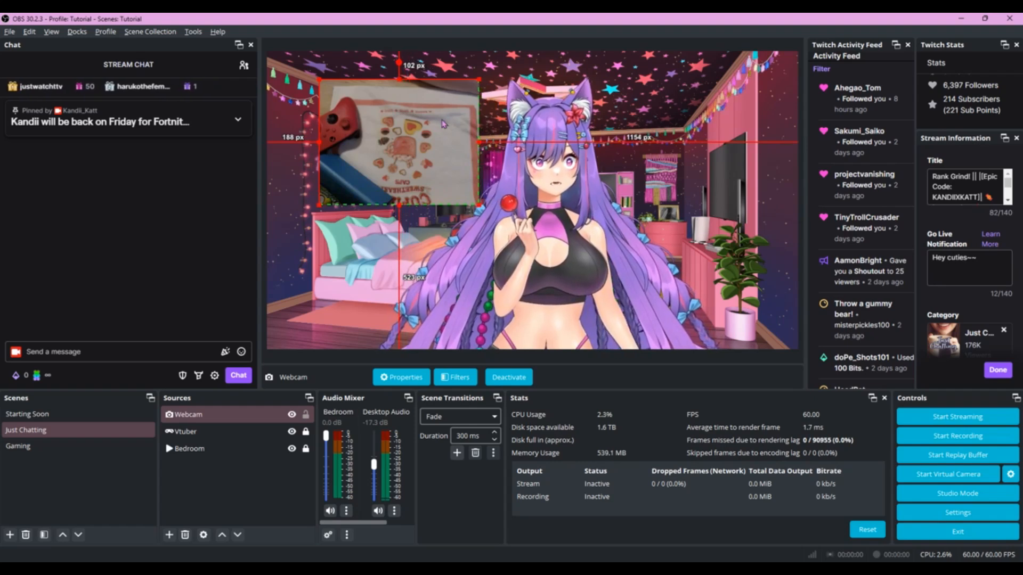
left_click_drag(402, 79, 401, 93)
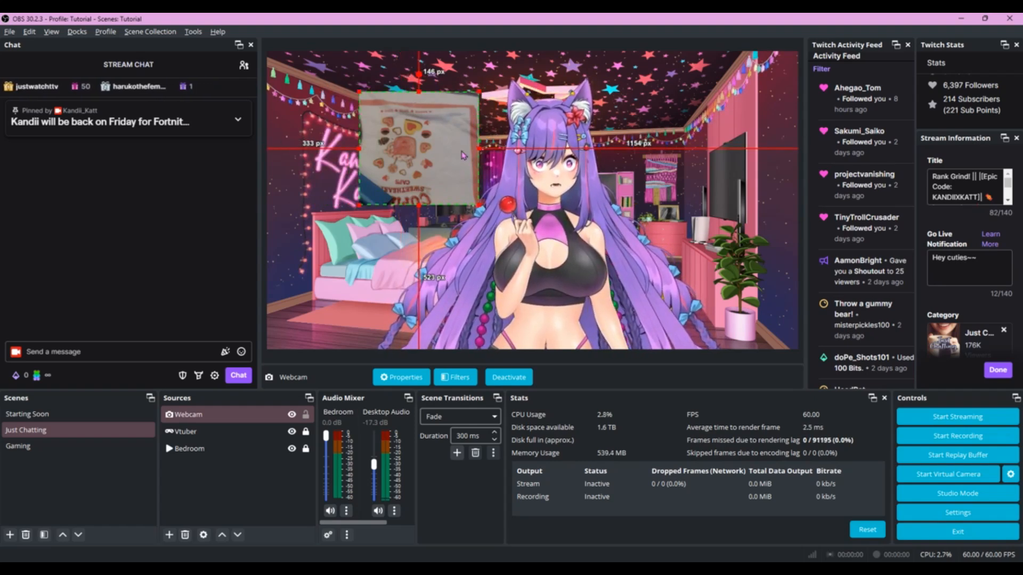
left_click_drag(478, 149, 457, 148)
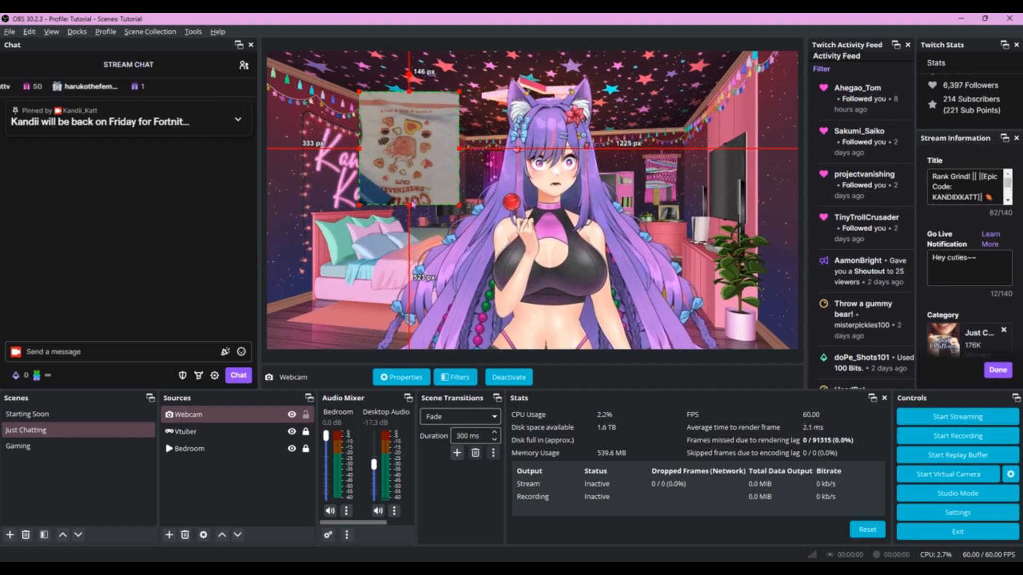
left_click_drag(408, 205, 408, 194)
left_click_drag(408, 95, 412, 111)
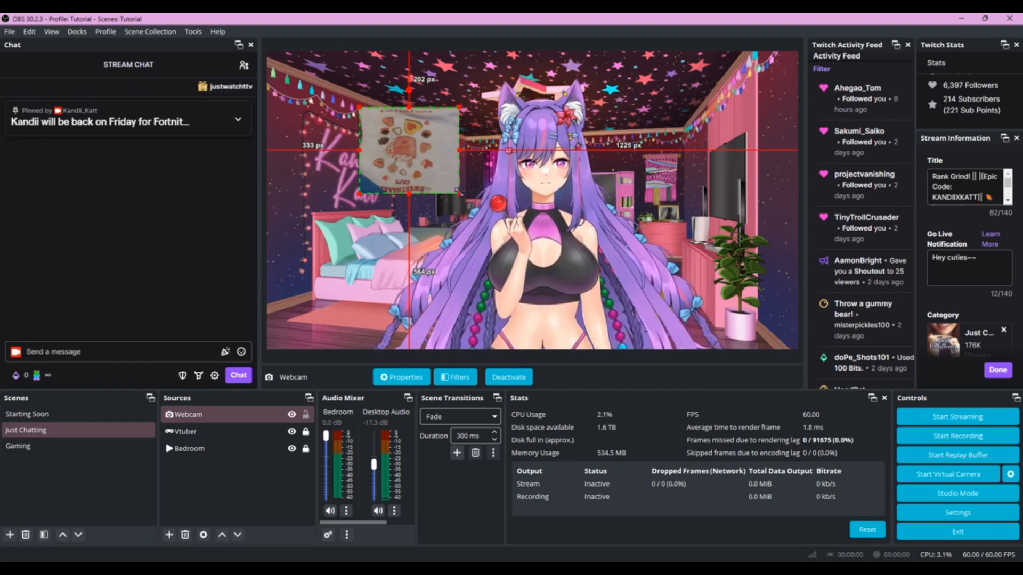
Step: Shrink the Webcam feed slightly and extend all four cropped edges back out to the full camera picture
mouse_move(458, 192)
left_mouse_down()
mouse_move(589, 304)
mouse_move(449, 180)
left_mouse_up()
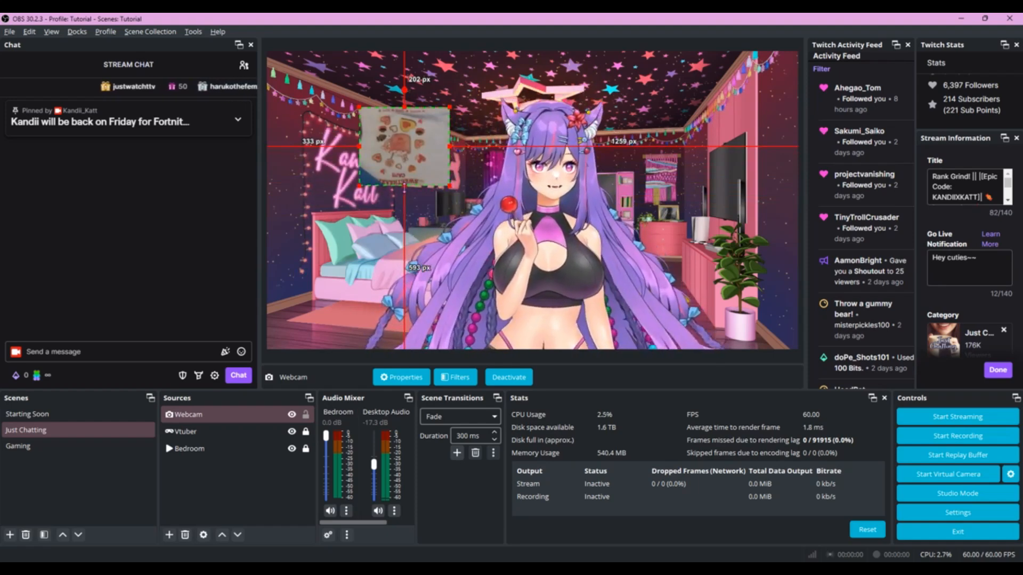
left_click_drag(405, 186, 404, 204)
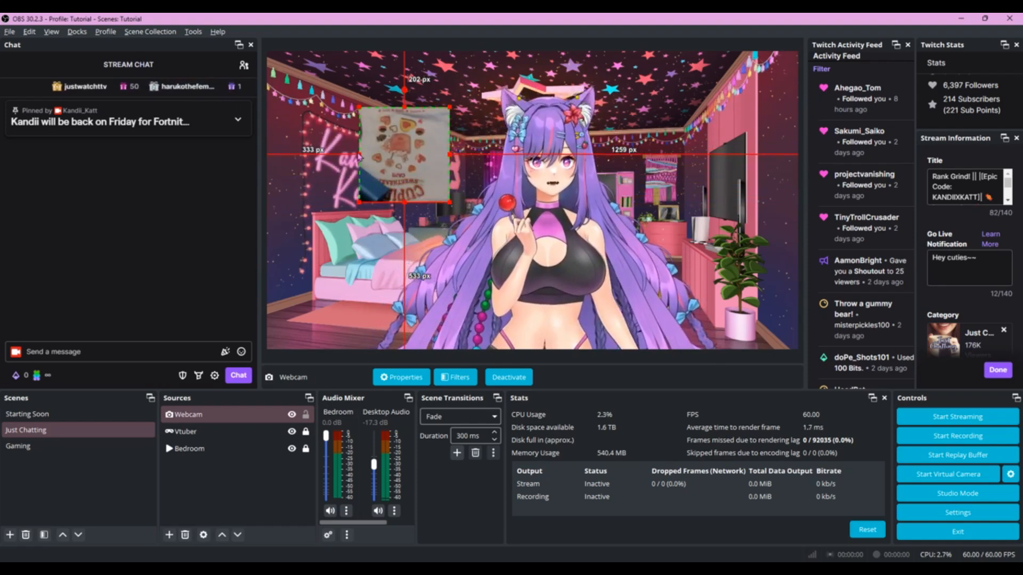
left_click_drag(358, 155, 323, 155)
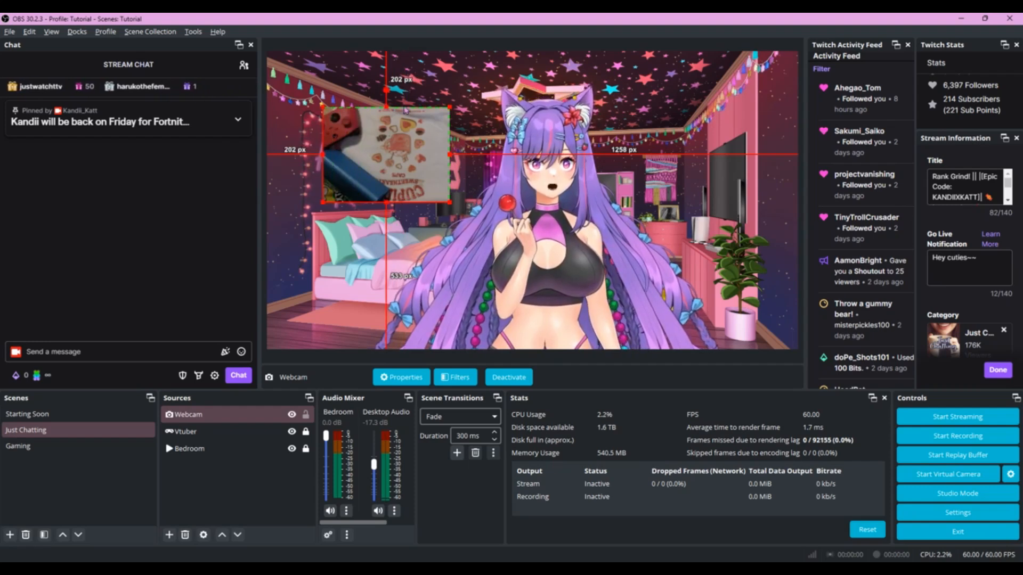
left_click_drag(387, 109, 395, 91)
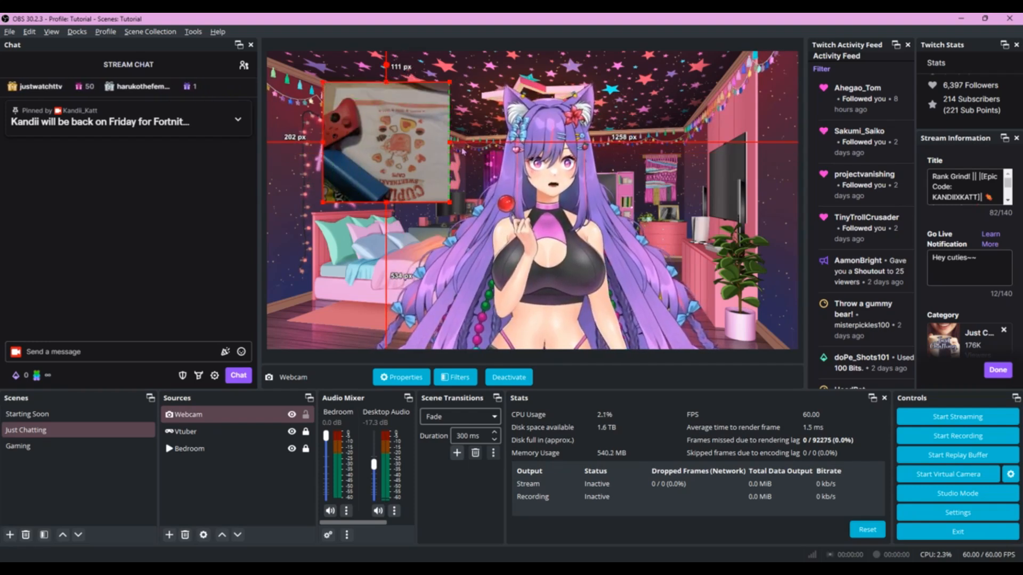
left_click_drag(452, 143, 484, 142)
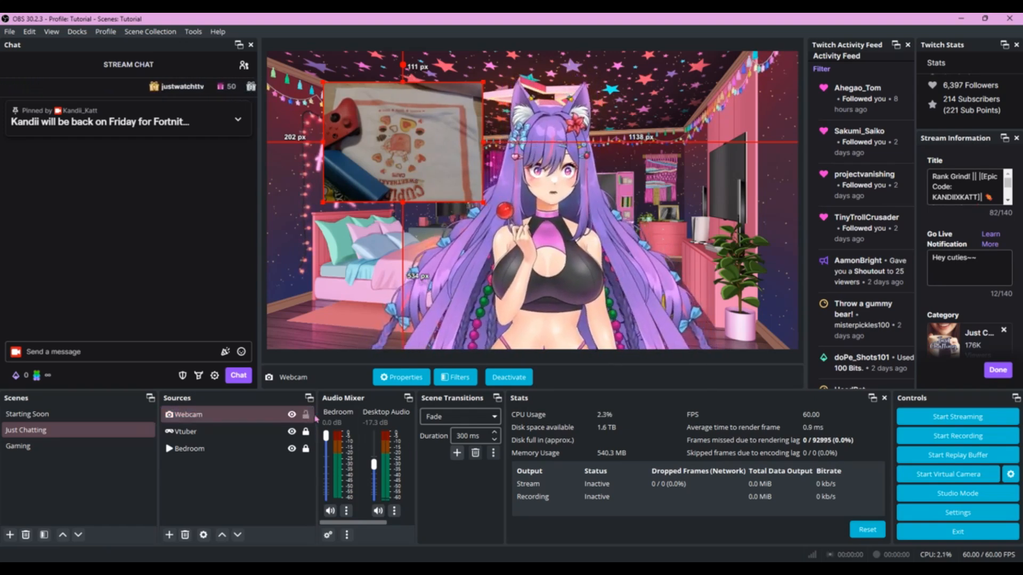
Step: Lock the Webcam source in the Just Chatting scene
left_click(287, 431)
left_click(282, 415)
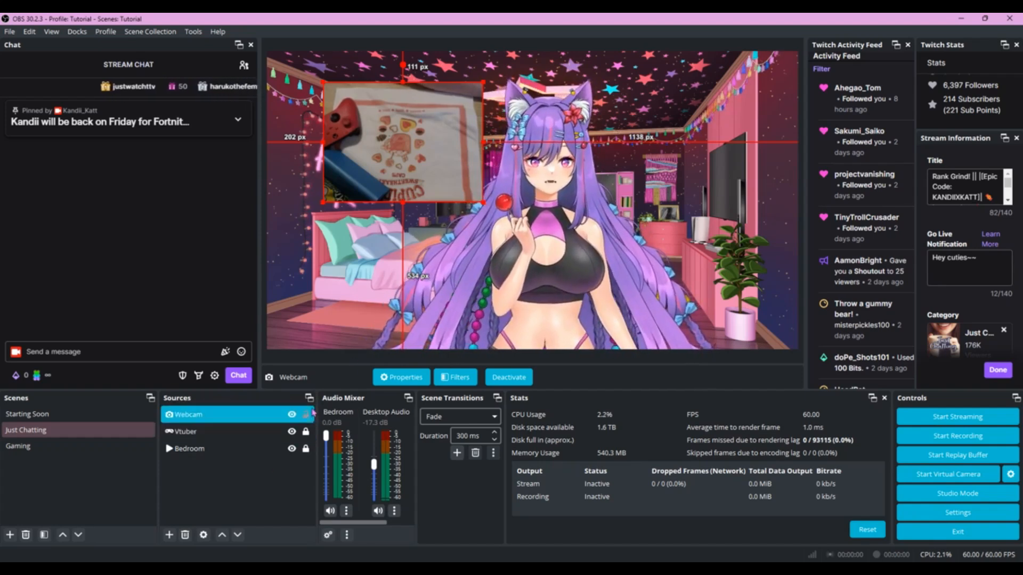
left_click(306, 415)
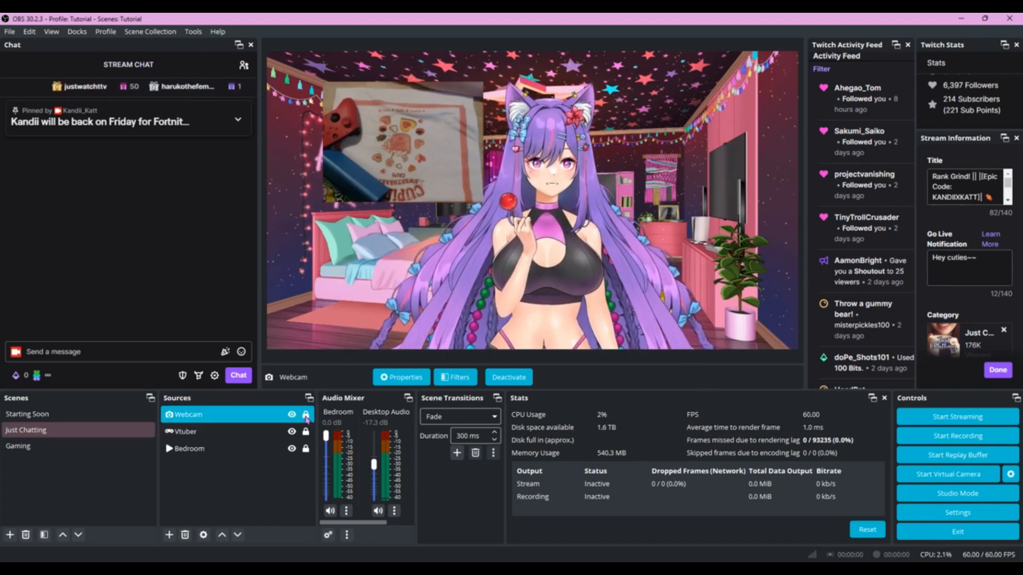
left_click(305, 431)
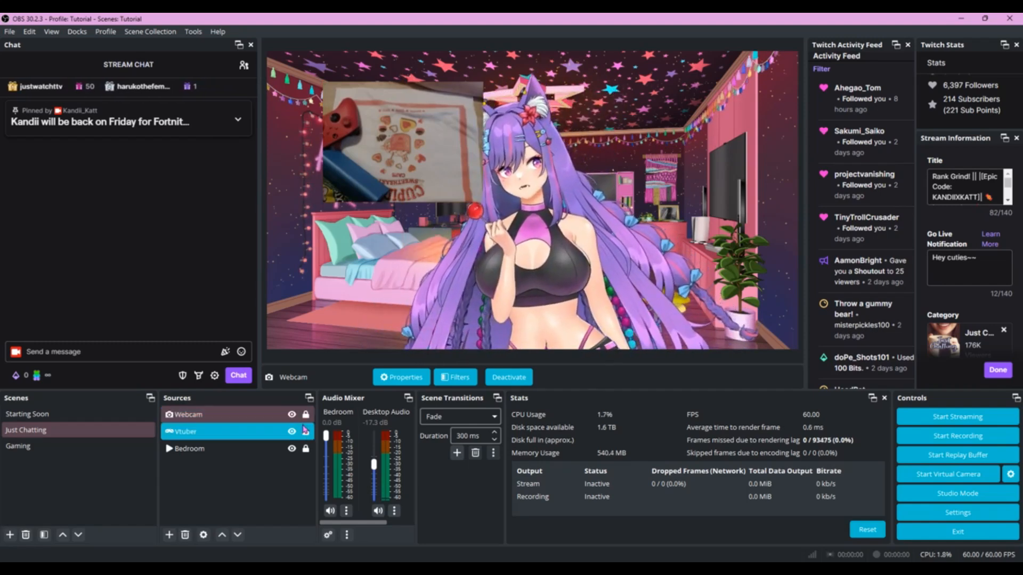
left_click(220, 418)
left_click(217, 433)
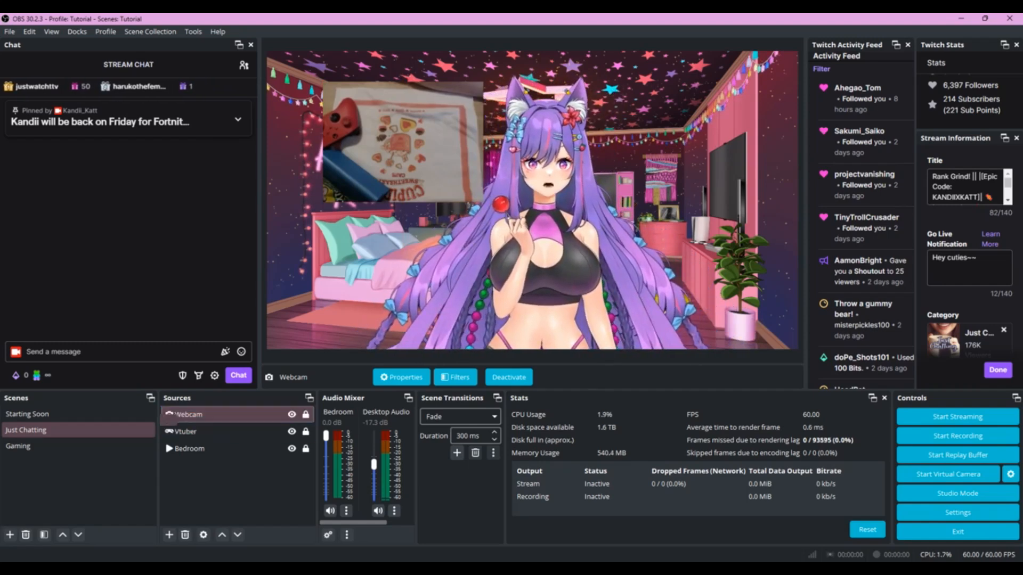
mouse_move(216, 435)
left_mouse_down()
mouse_move(222, 416)
mouse_move(219, 441)
left_mouse_up()
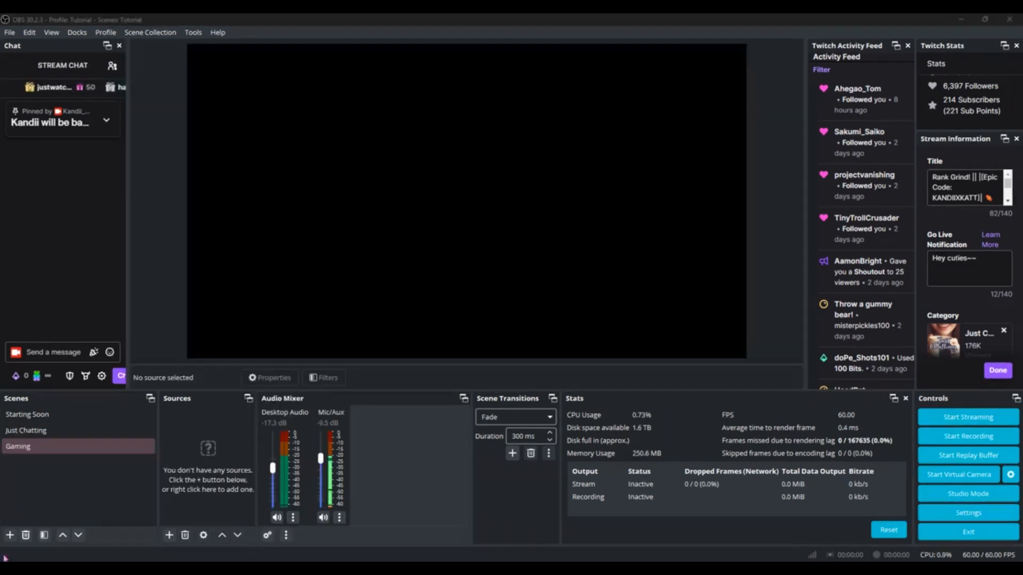
Step: Widen the Sources dock and add a new visible Video Capture Device source named Capture Card to the Gaming scene
left_click(44, 452)
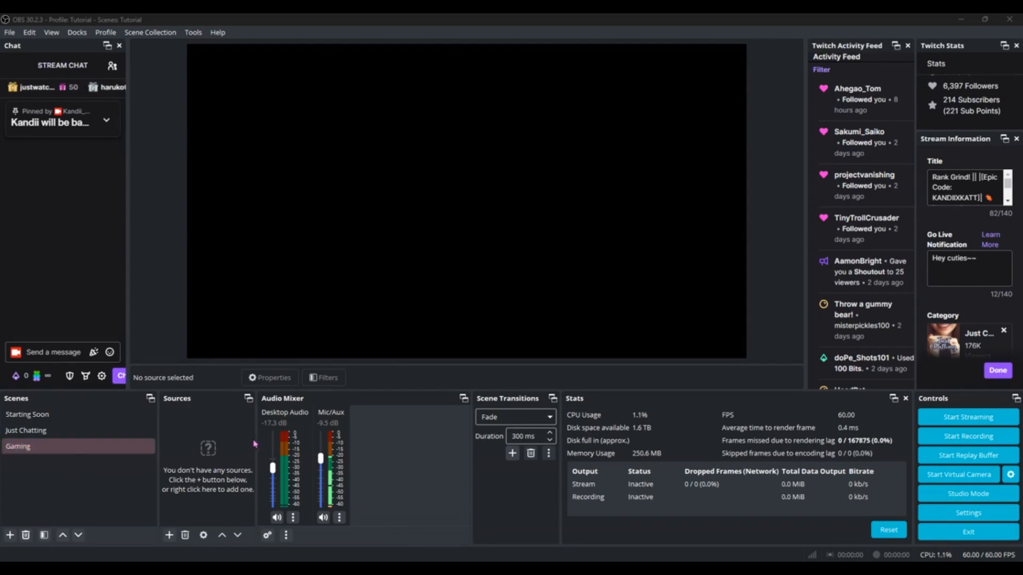
left_click_drag(254, 443, 349, 450)
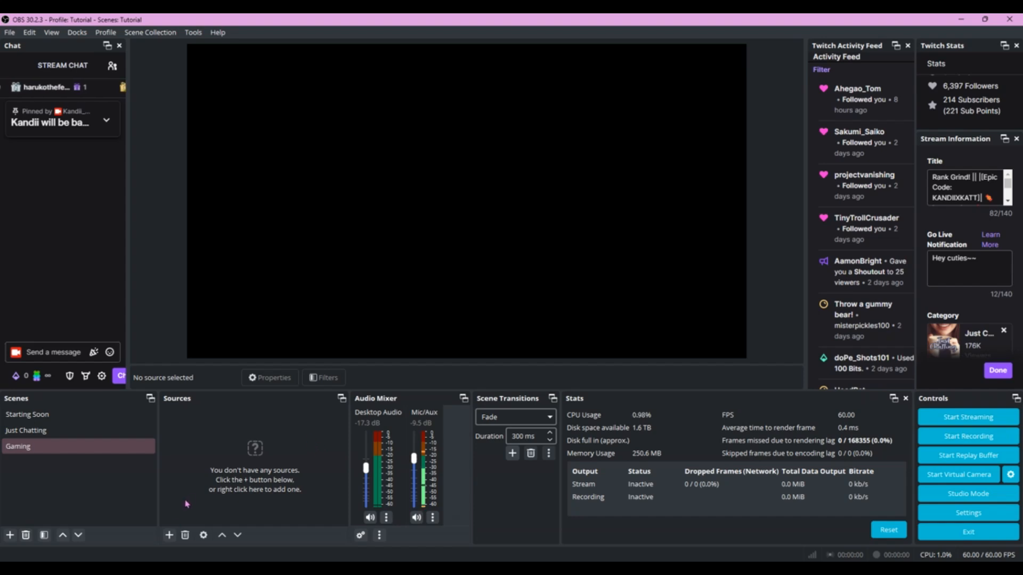
left_click(170, 536)
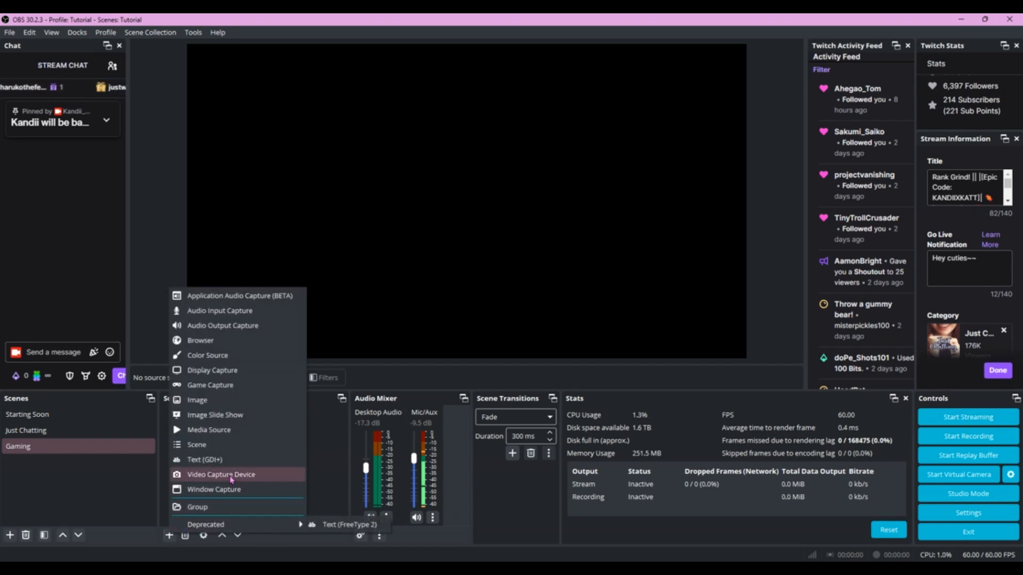
left_click(231, 474)
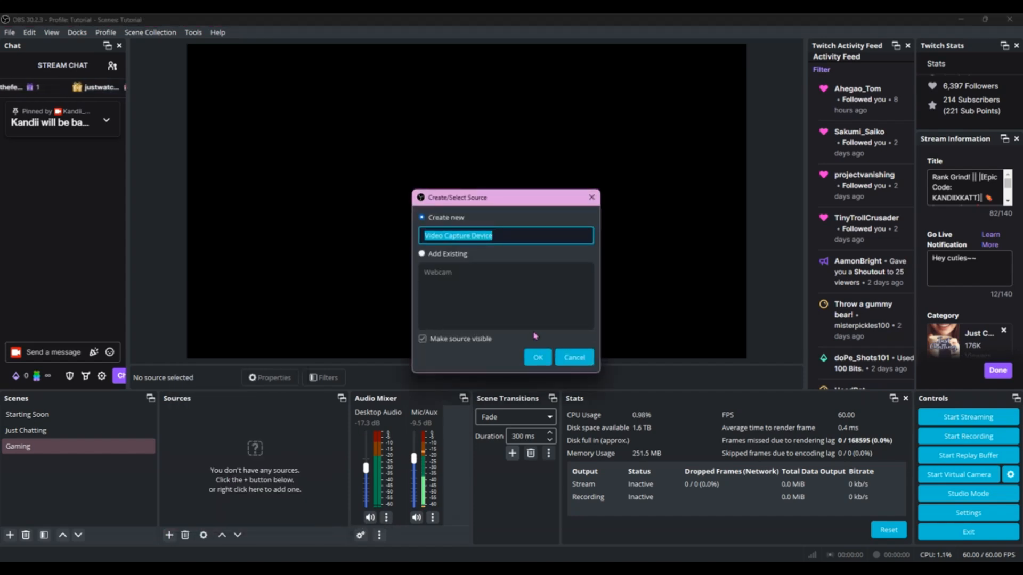
key("BackSpace")
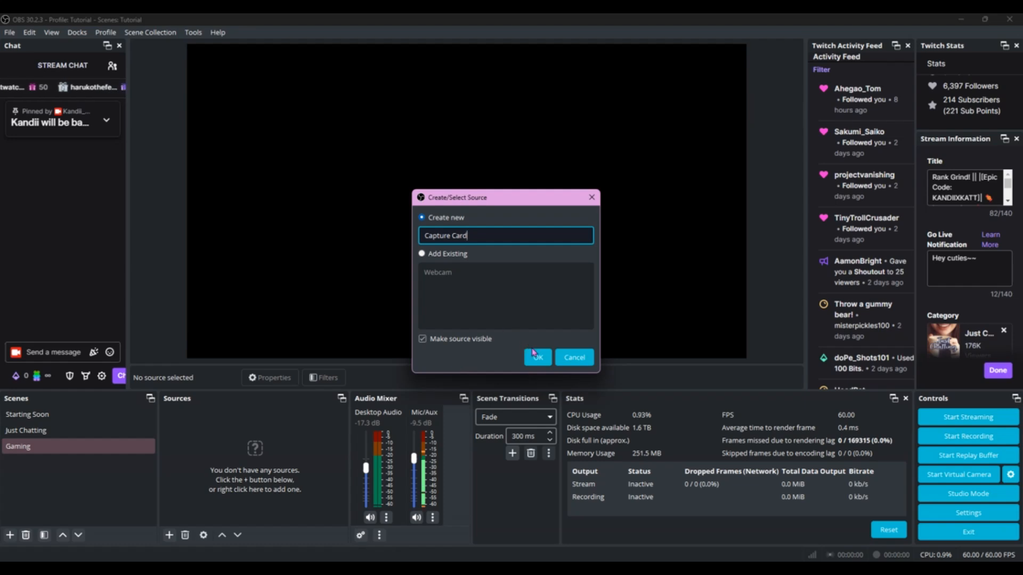
left_click(538, 358)
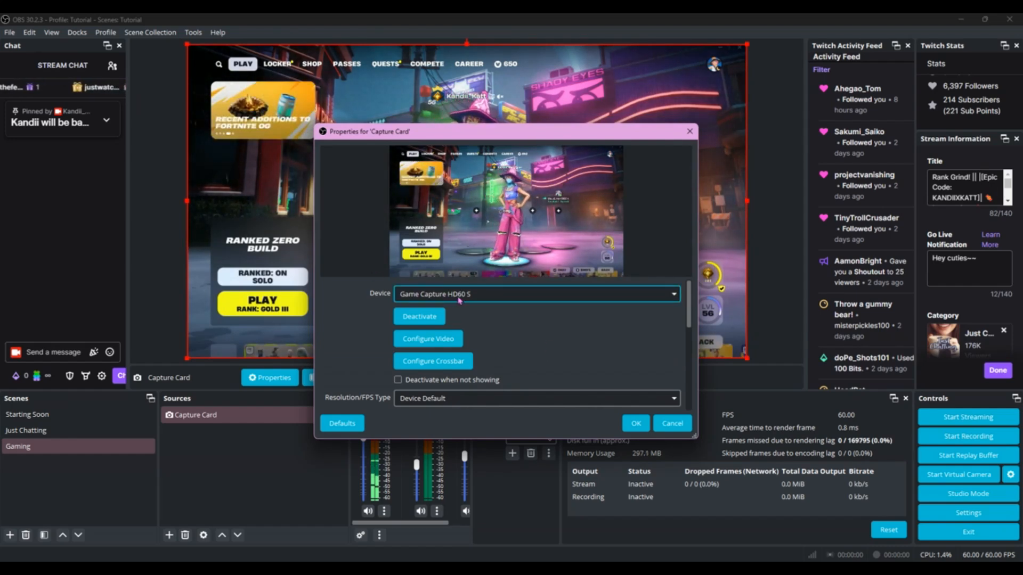
Step: Set the Capture Card source's device to Game Capture HD60 S and turn on Deactivate when not showing
left_click(489, 297)
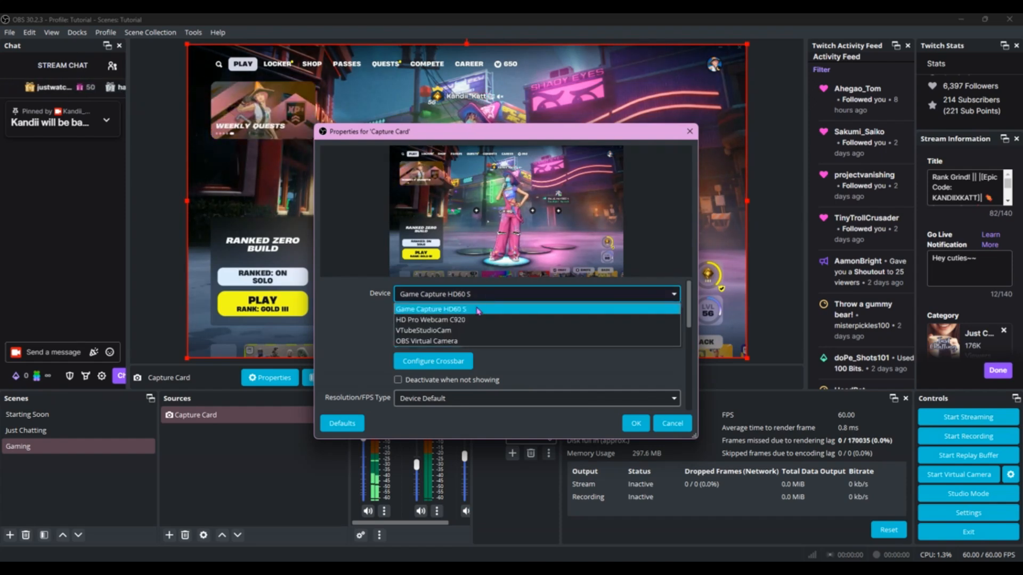
left_click(477, 310)
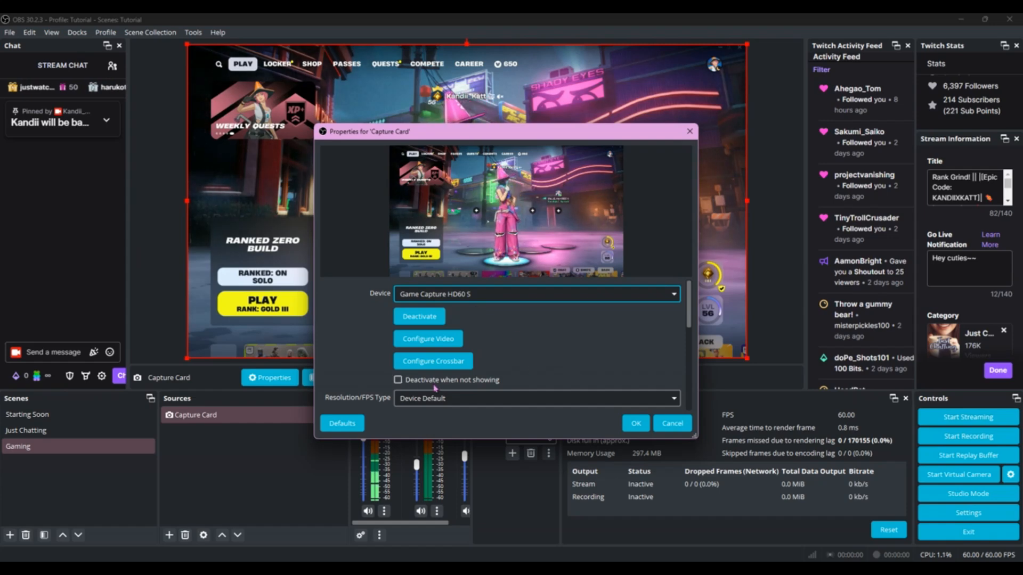
scroll(400, 381, "down", 3)
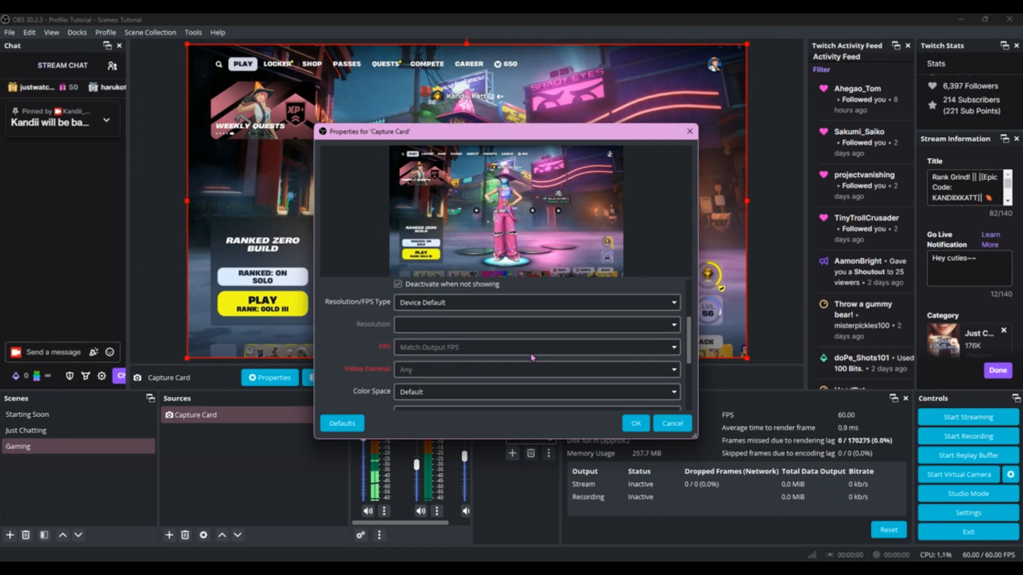
left_click(636, 425)
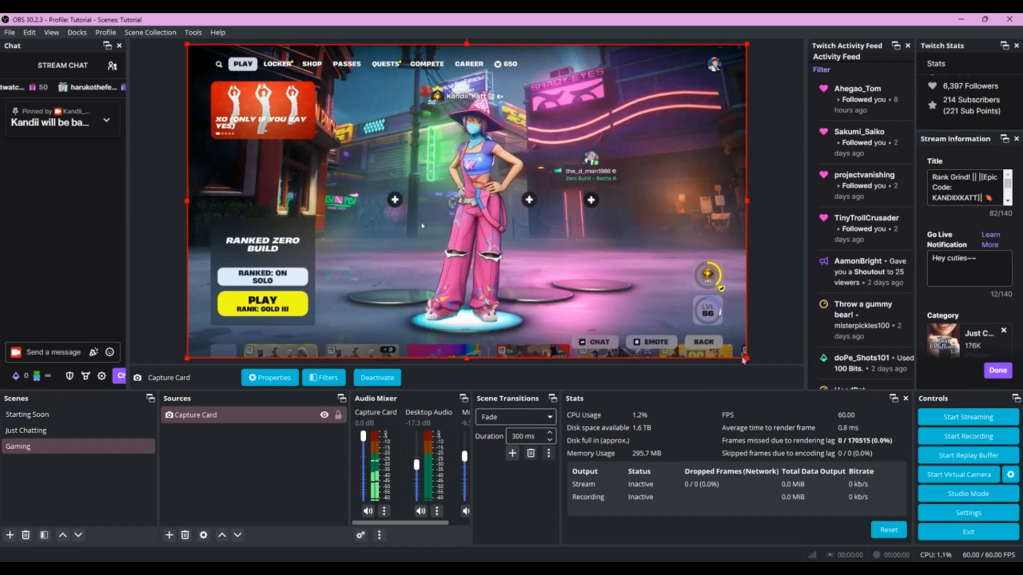
Step: Keep the Capture Card feed filling the canvas and lock the source in the Gaming scene
mouse_move(747, 358)
left_mouse_down()
mouse_move(675, 339)
mouse_move(740, 356)
left_mouse_up()
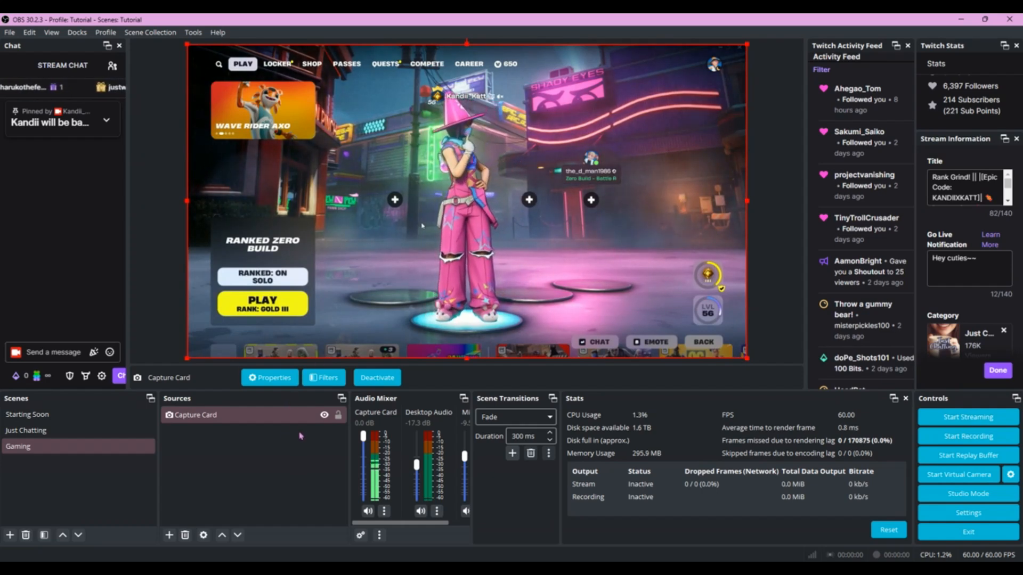
left_click(312, 417)
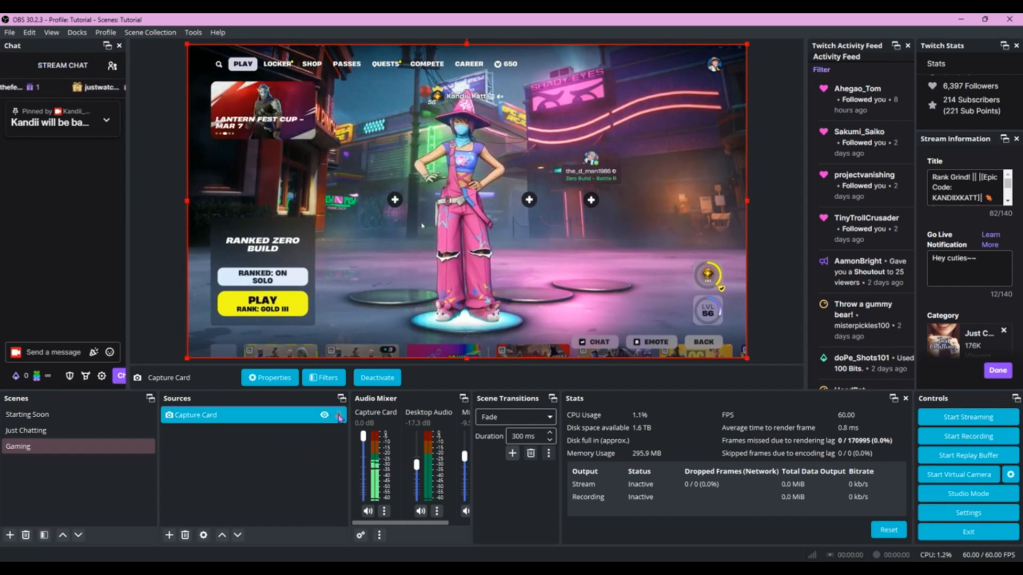
left_click(338, 416)
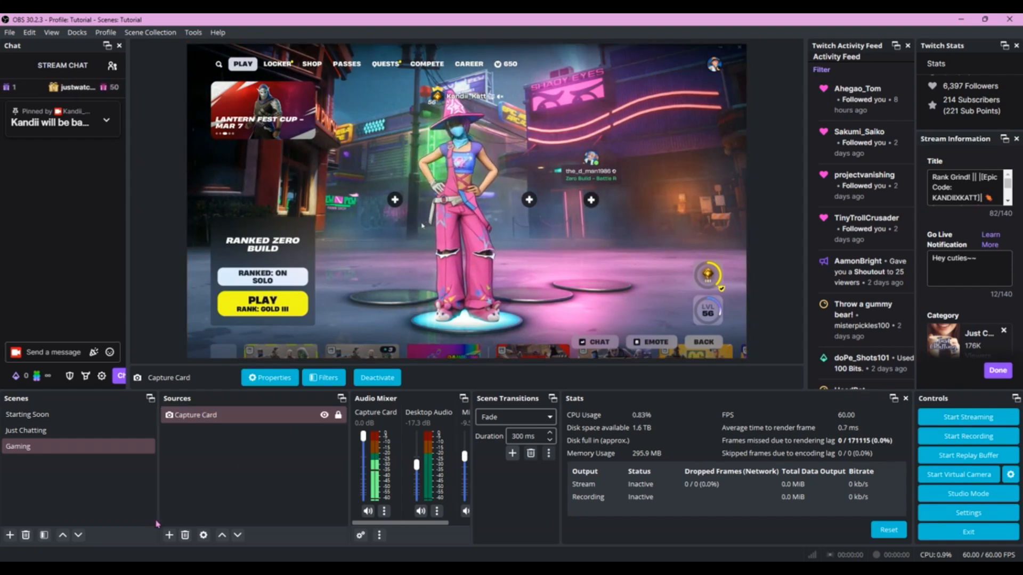
Step: Add the existing Vtuber game capture to the Gaming scene as a visible source and lock it
left_click(169, 535)
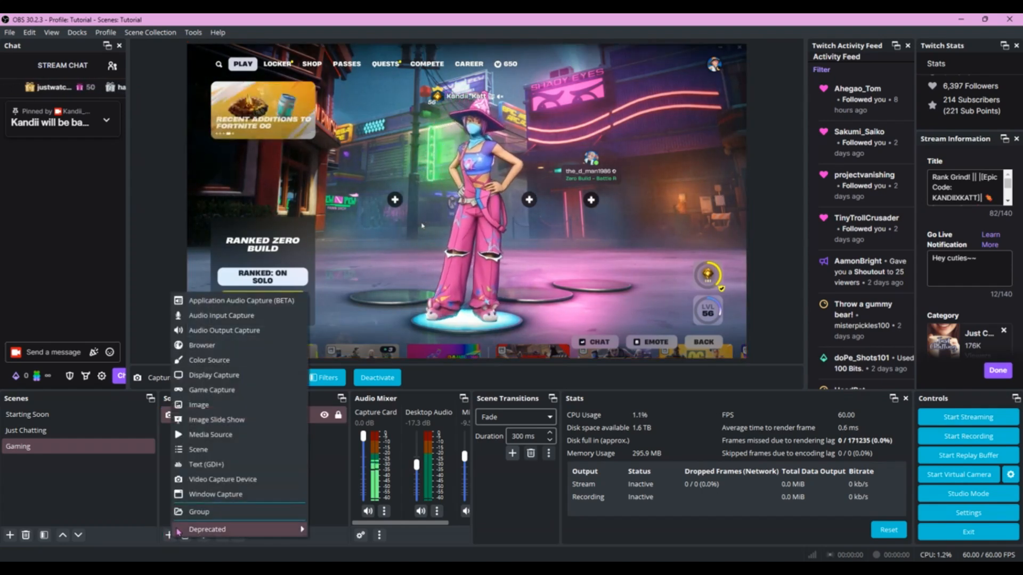
left_click(212, 390)
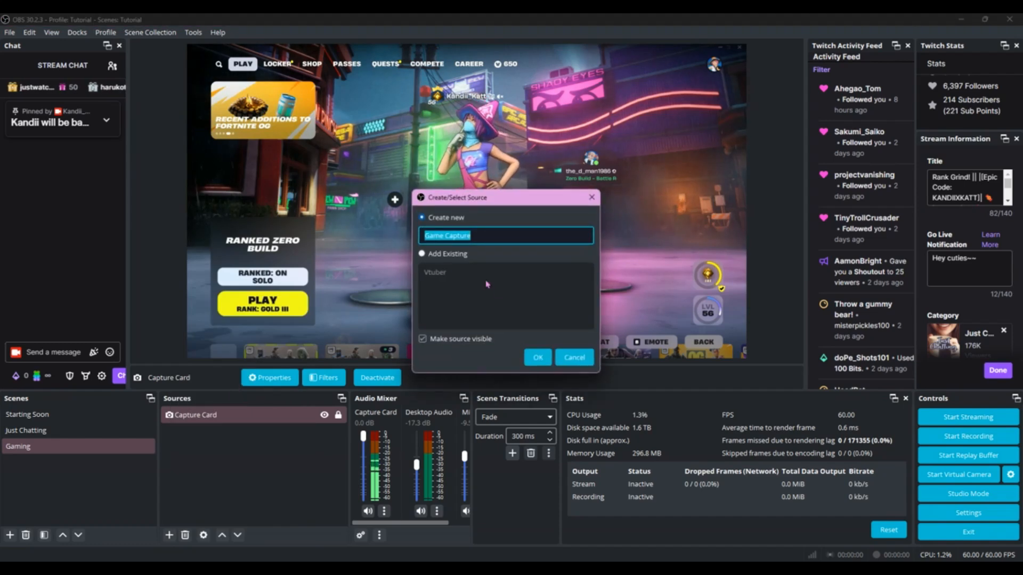
left_click(422, 254)
left_click(429, 272)
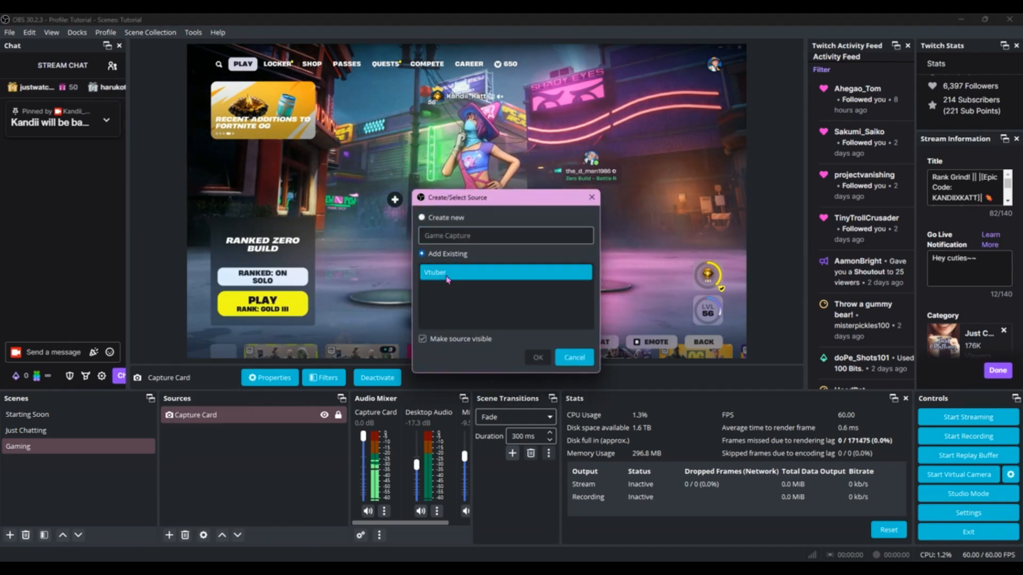
left_click(537, 356)
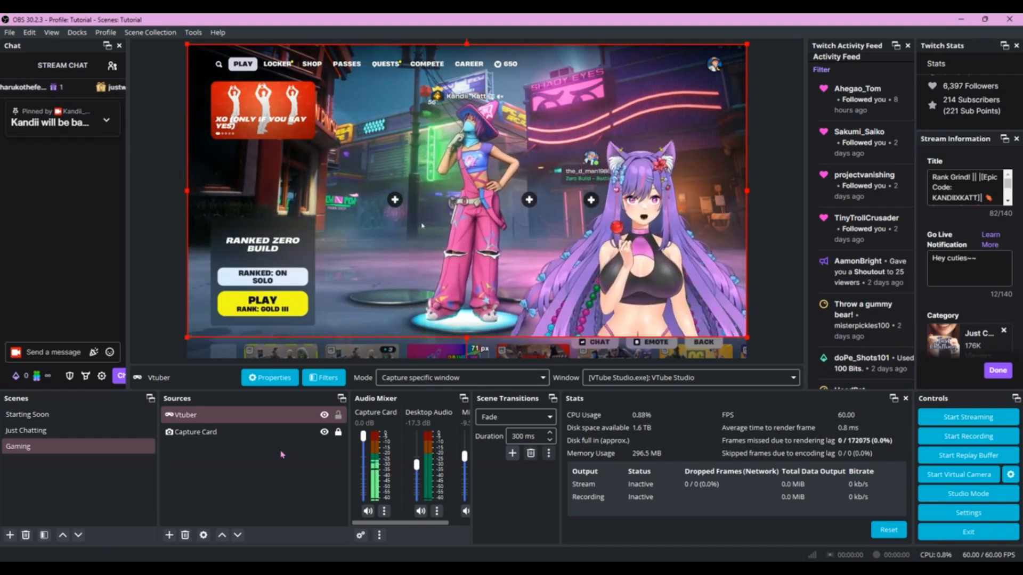
left_click(339, 416)
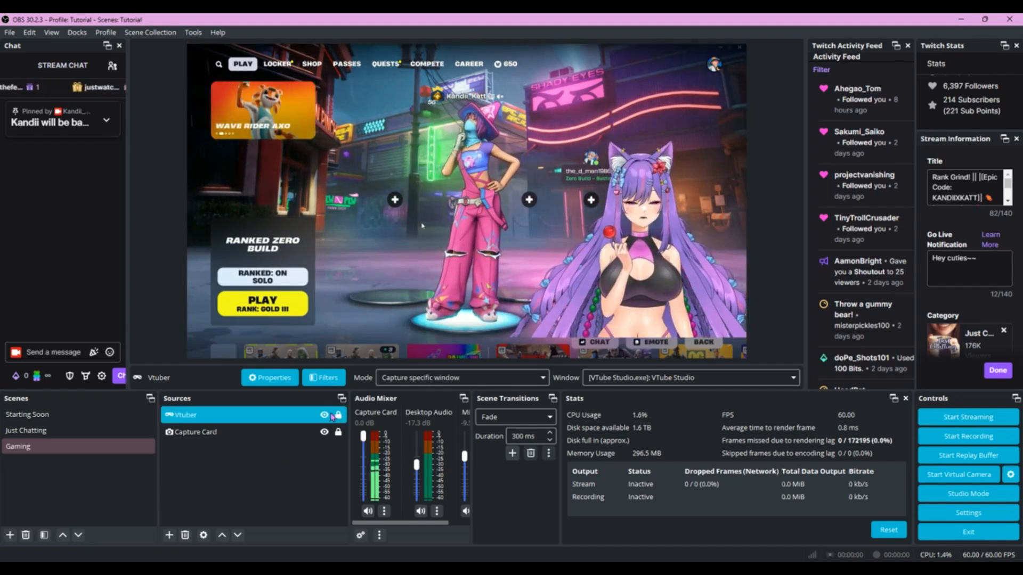
Step: Add the existing Webcam video capture device to the Gaming scene as a visible source
left_click(169, 535)
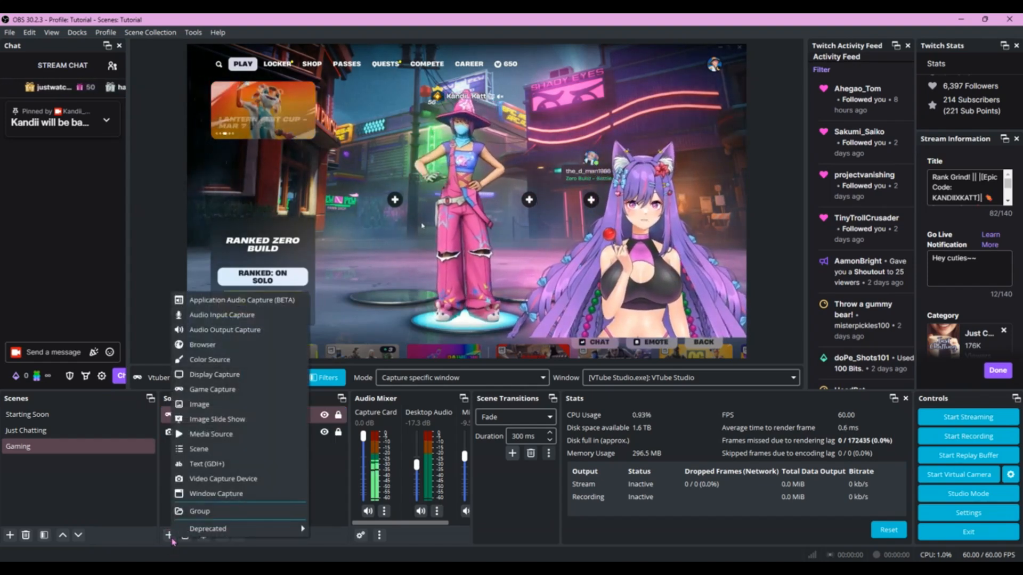
left_click(215, 479)
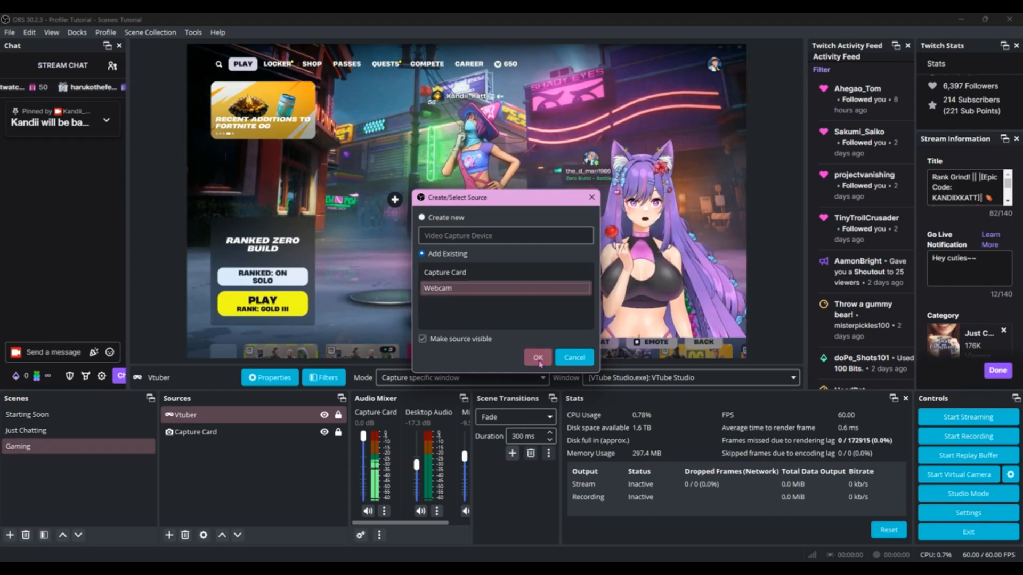
left_click(538, 358)
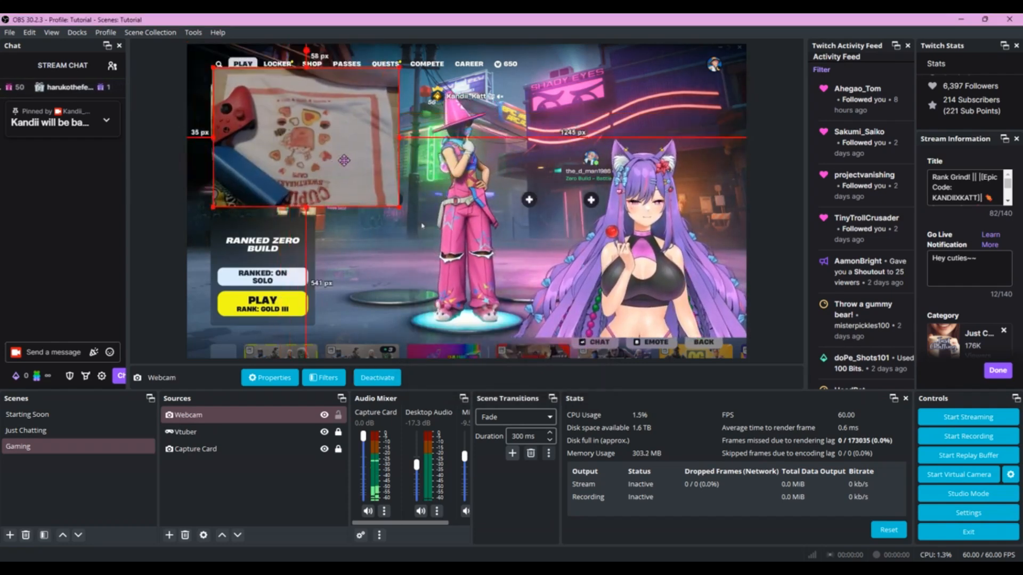
Step: Shrink the Webcam feed, place it about 35 px from the canvas's left edge and 341 px from its top, and lock it
left_click_drag(344, 160, 304, 201)
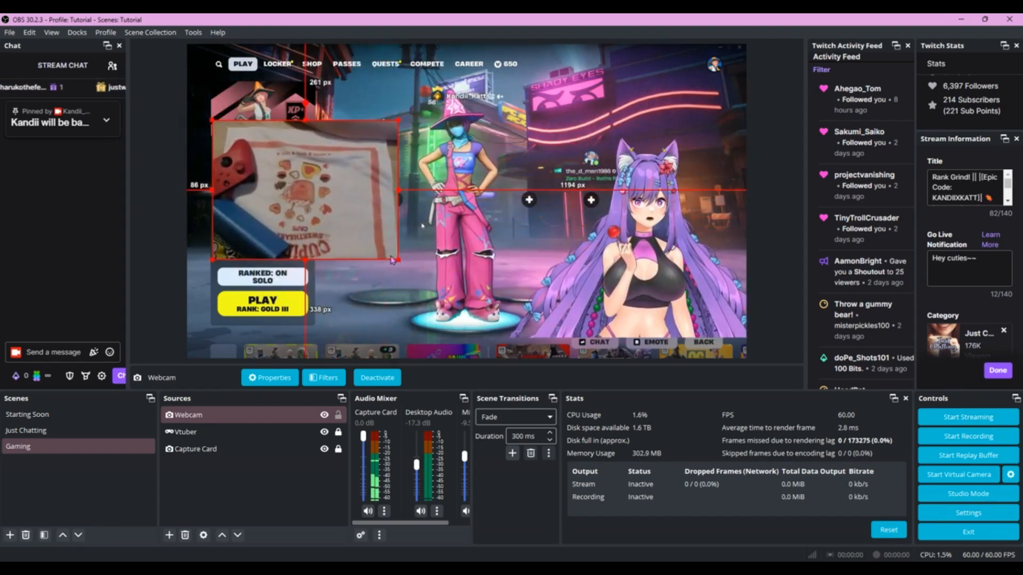
left_click_drag(398, 260, 316, 197)
left_click_drag(285, 174, 275, 196)
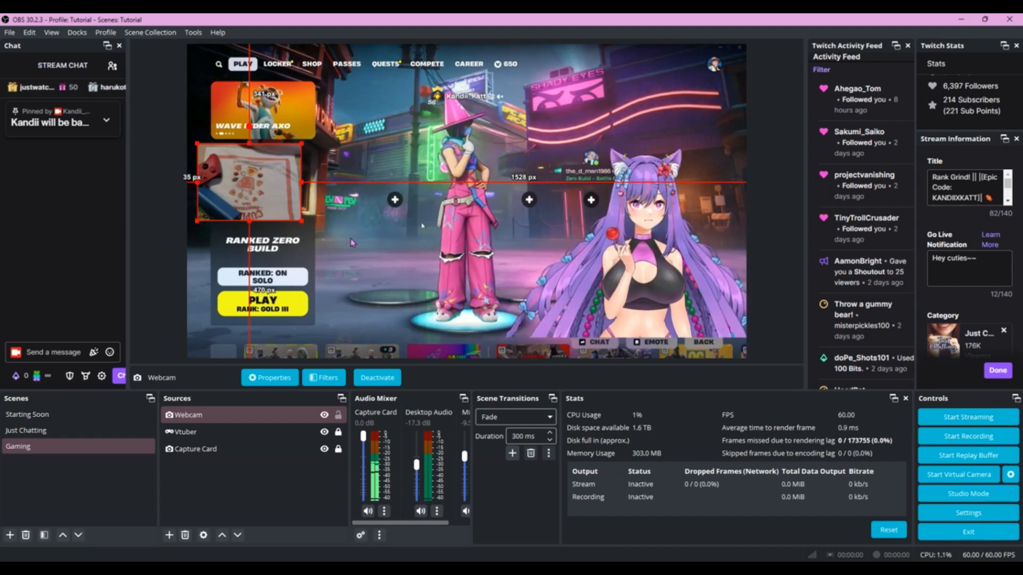
left_click(344, 258)
left_click(338, 415)
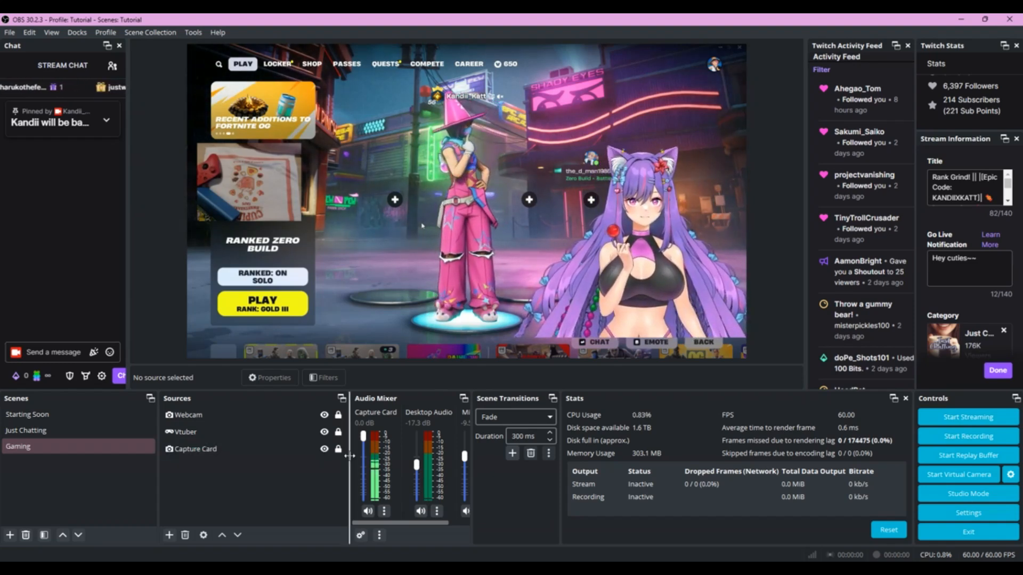
Step: Narrow the Sources dock to widen the Audio Mixer, and set the Capture Card's audio monitoring to Monitor and Output
left_click_drag(350, 469, 295, 452)
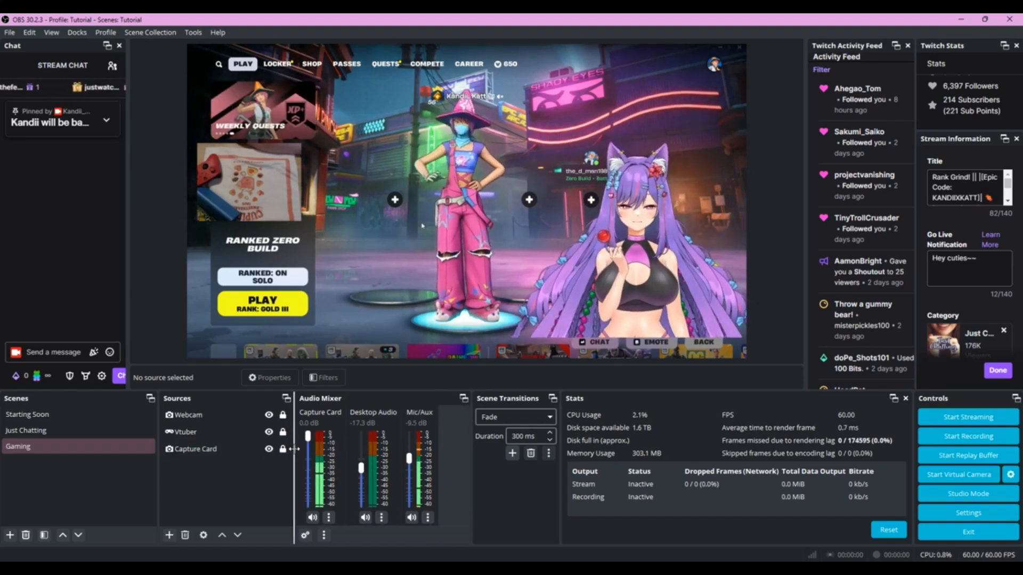
left_click(305, 536)
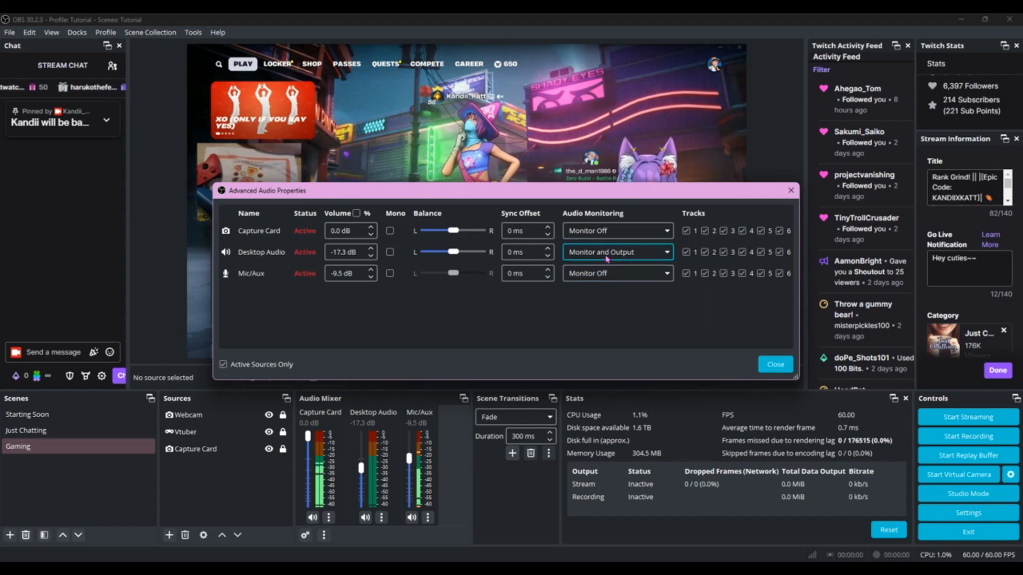
left_click(592, 233)
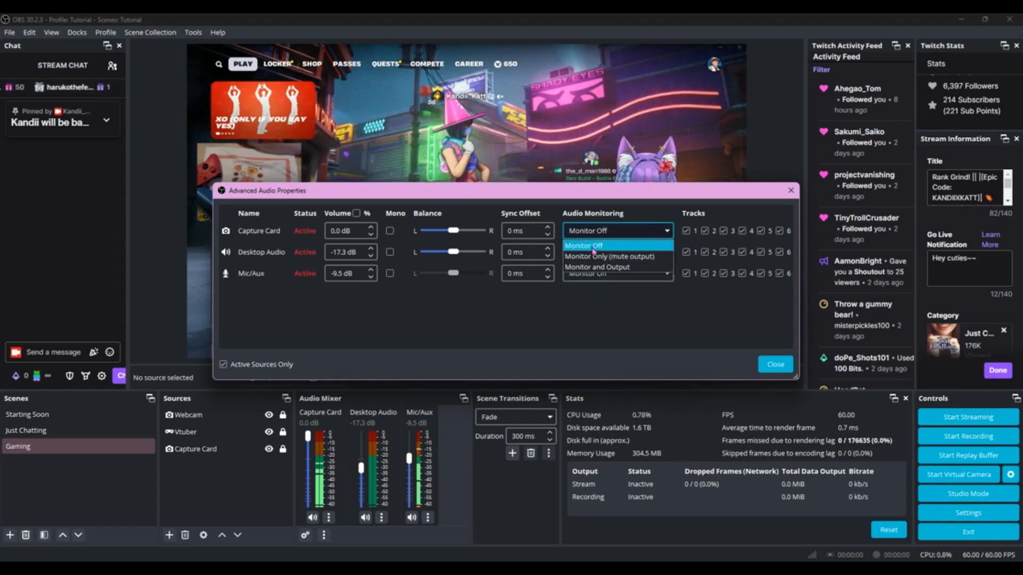
left_click(591, 267)
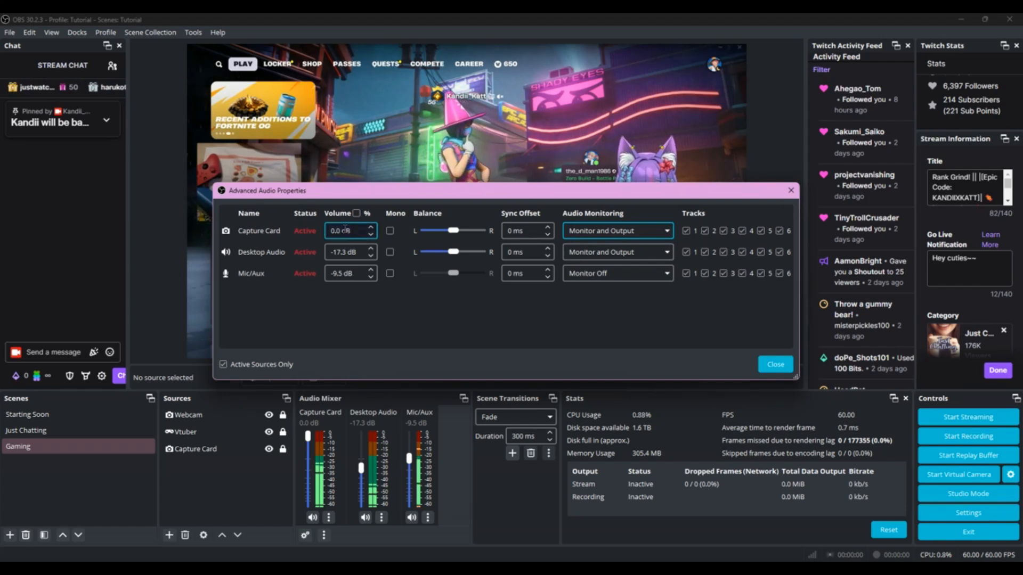
left_click(768, 367)
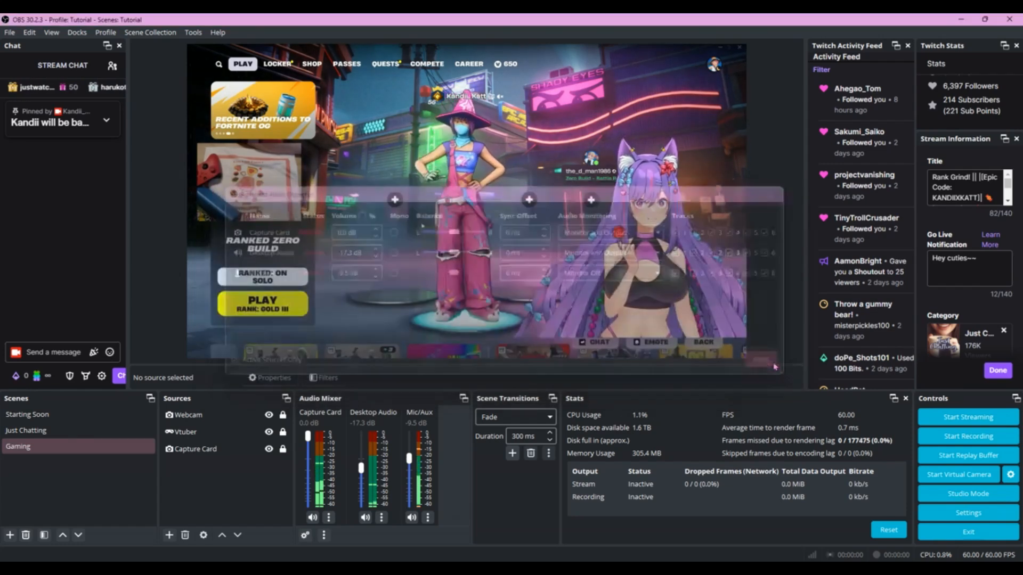
Step: Lower the Capture Card's volume in the Audio Mixer to about -9.5 dB
left_click_drag(308, 441, 311, 462)
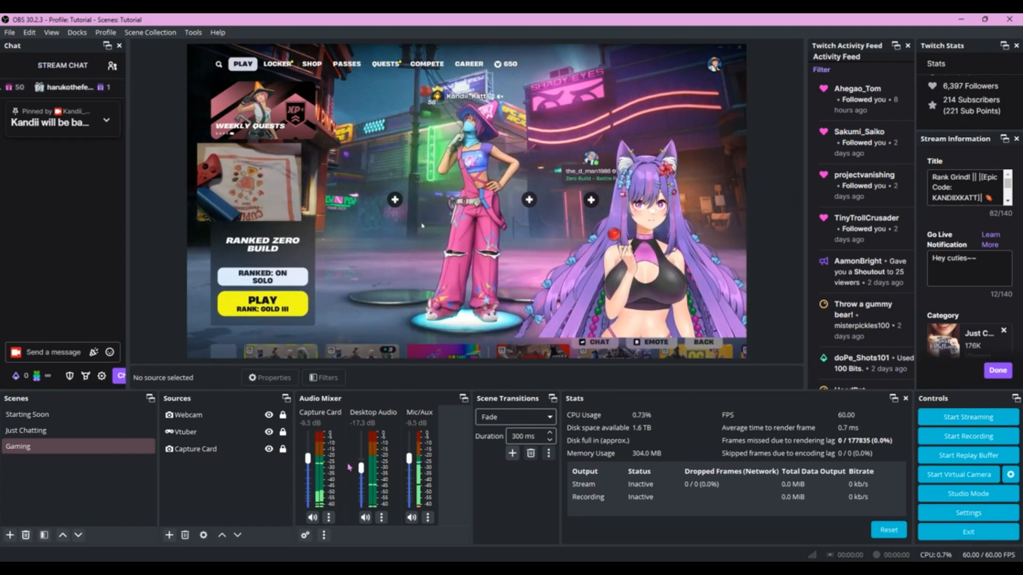
left_click(283, 449)
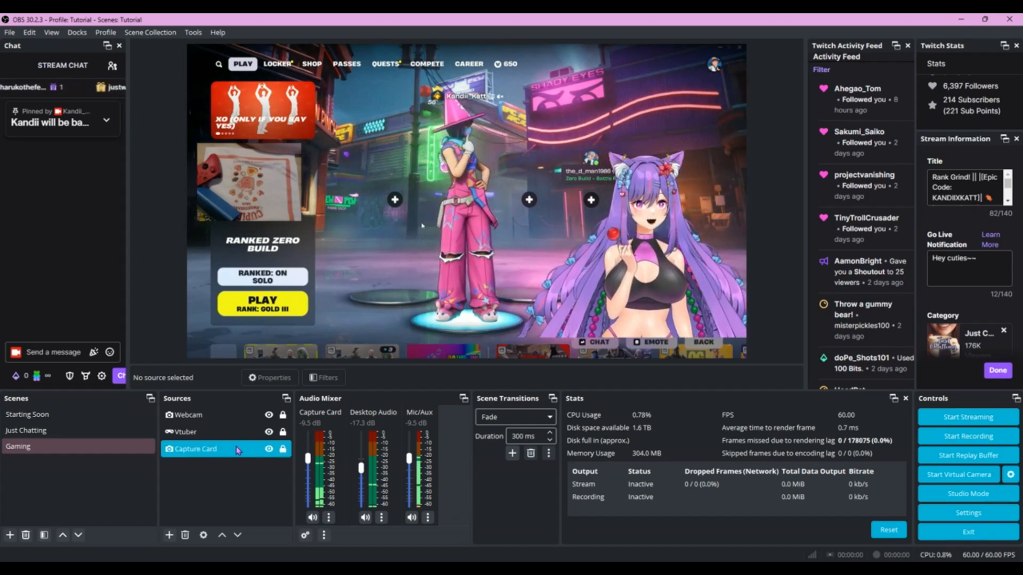
left_click(245, 462)
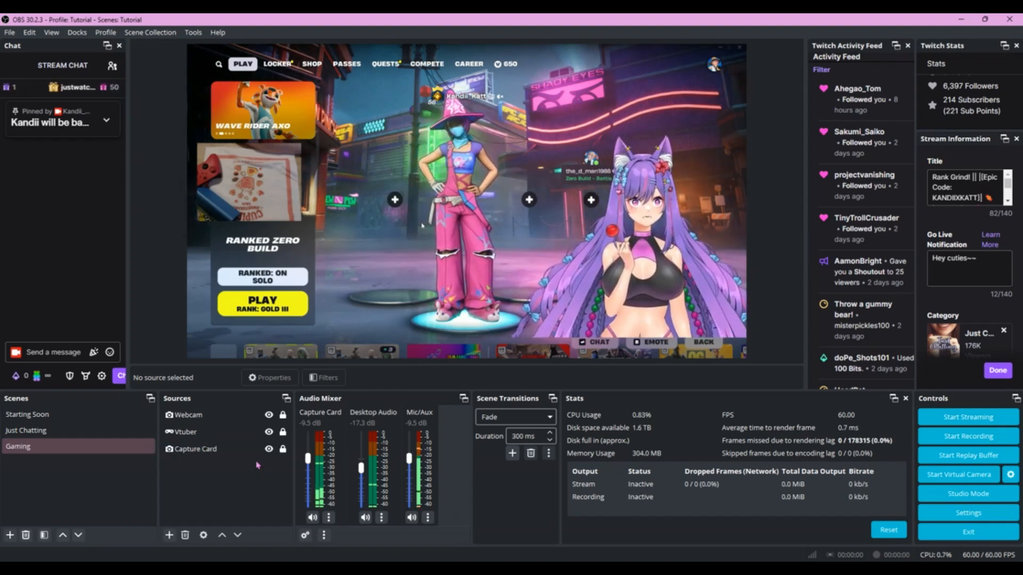
Step: Open the list of source types for adding another source to the Gaming scene
left_click(169, 535)
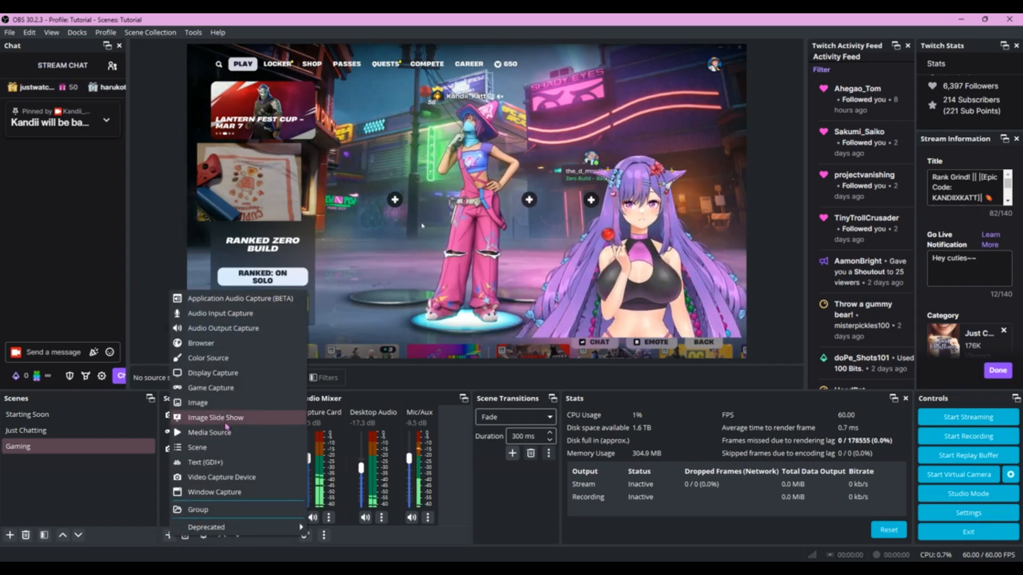